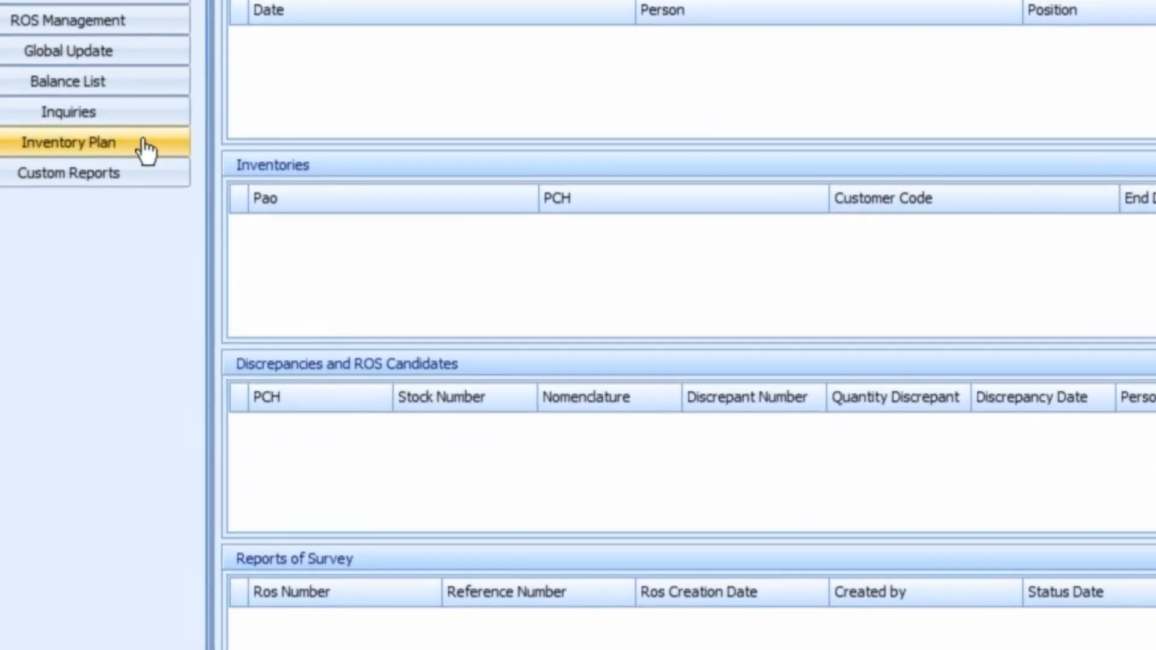
# - Open the Inventory Plan for PAO ASSET MANAGEMENT, filtering the PAO selection by the site NDSS TRAINING SITE
pyautogui.click(99, 146)
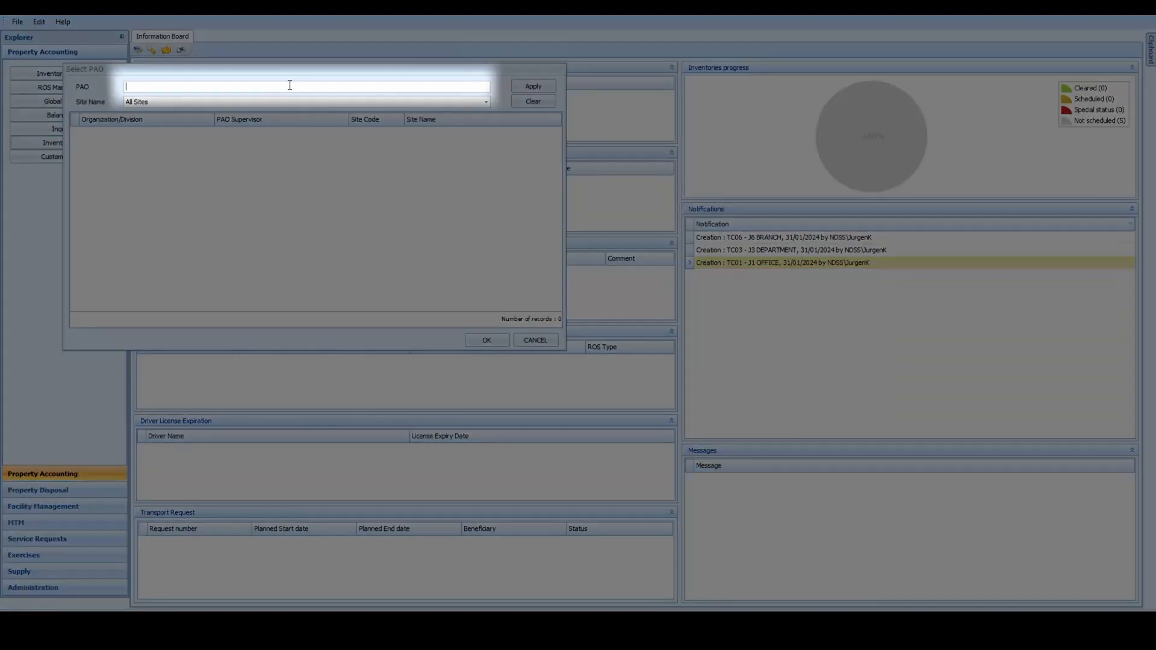
pyautogui.click(485, 101)
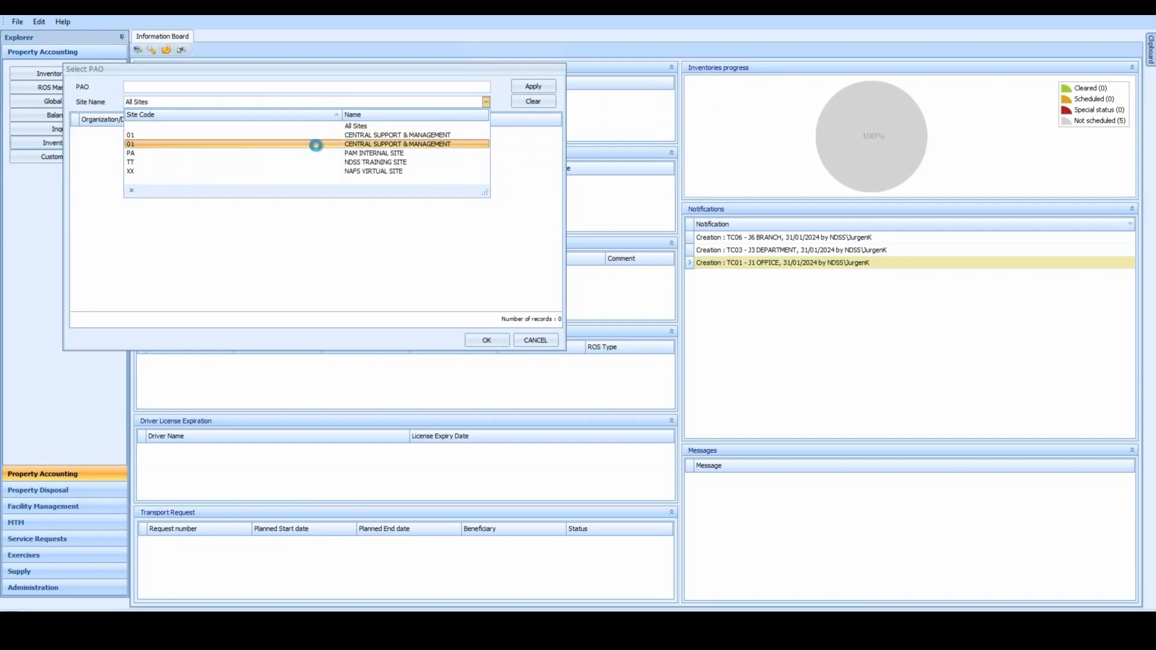
pyautogui.click(297, 162)
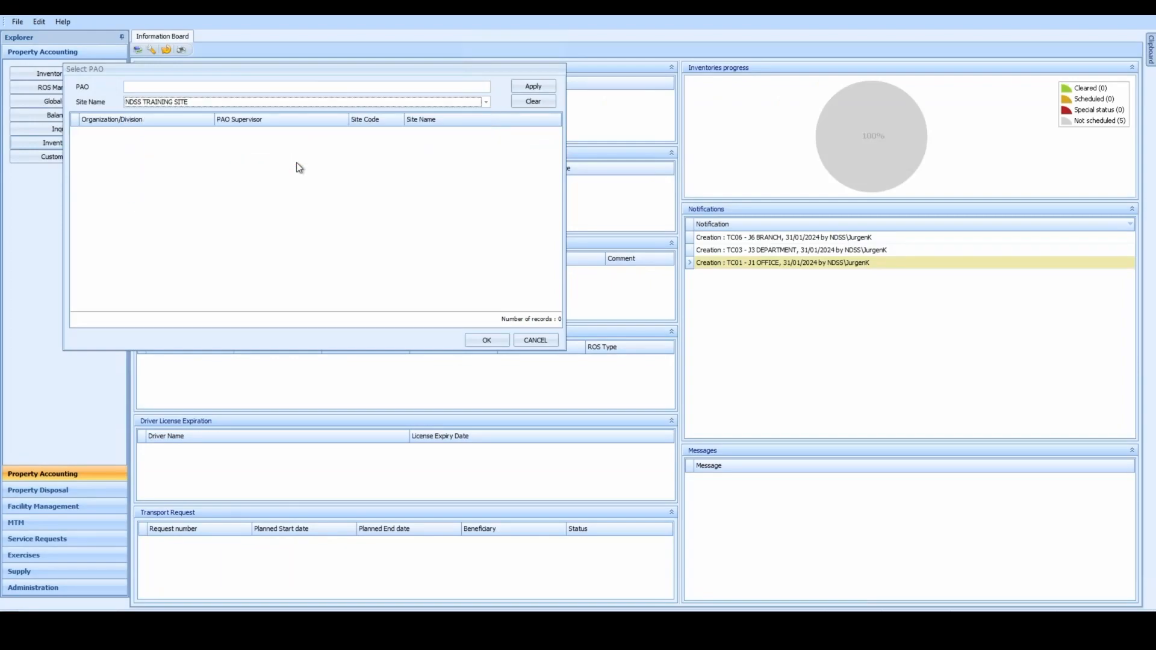
pyautogui.click(535, 86)
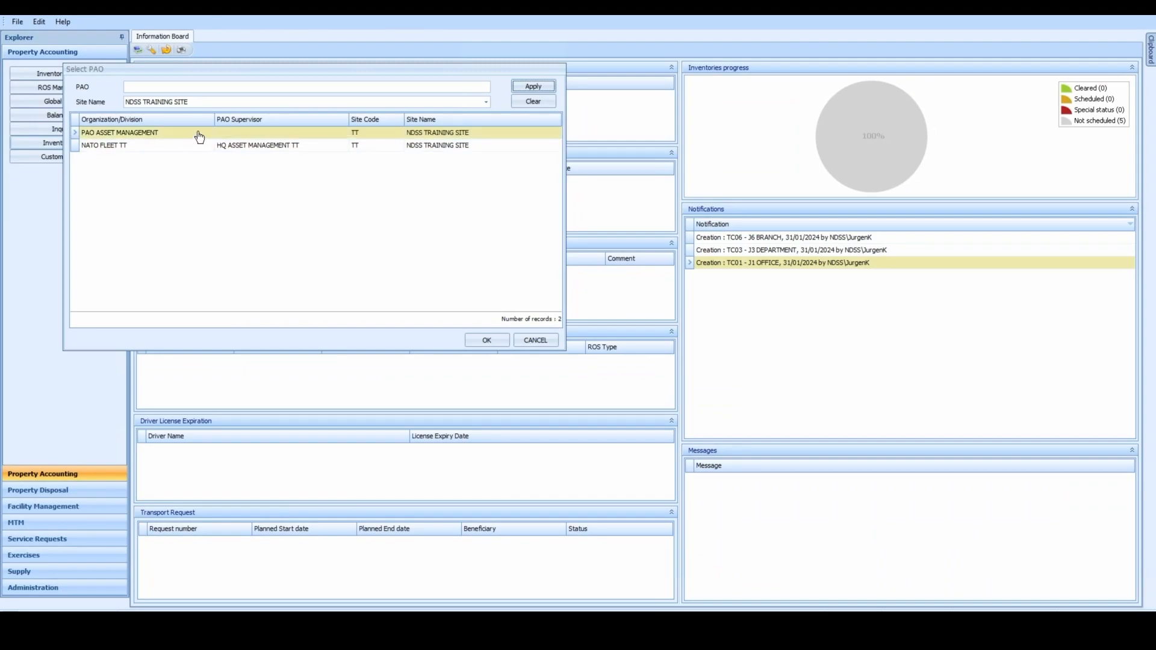
pyautogui.click(199, 135)
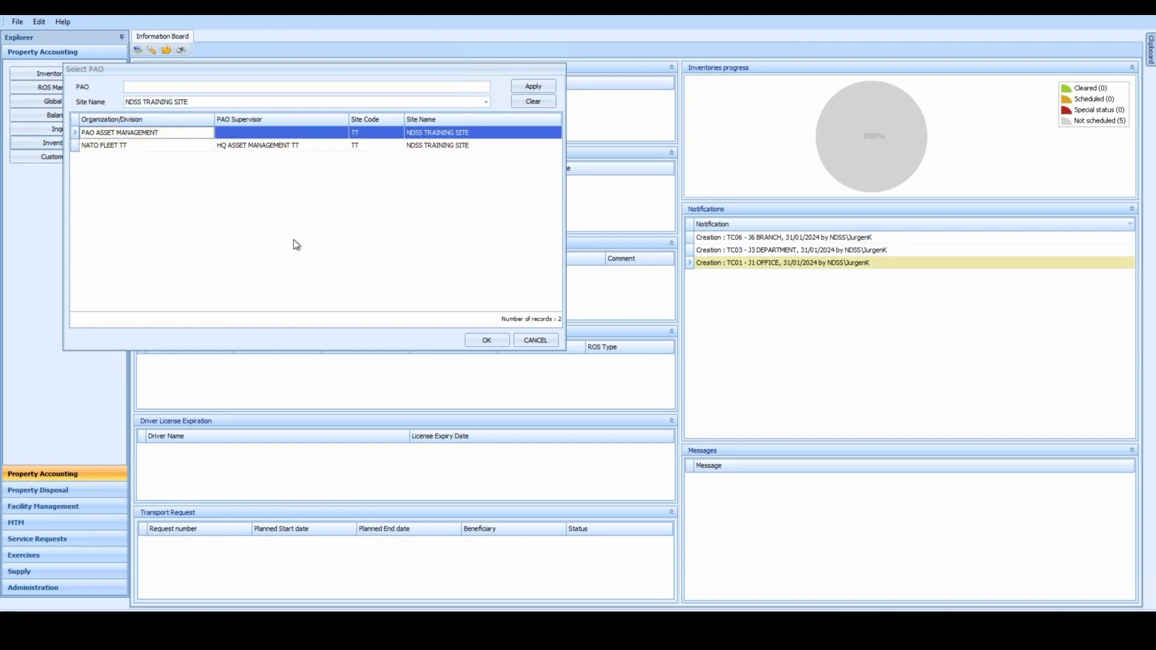
pyautogui.click(485, 340)
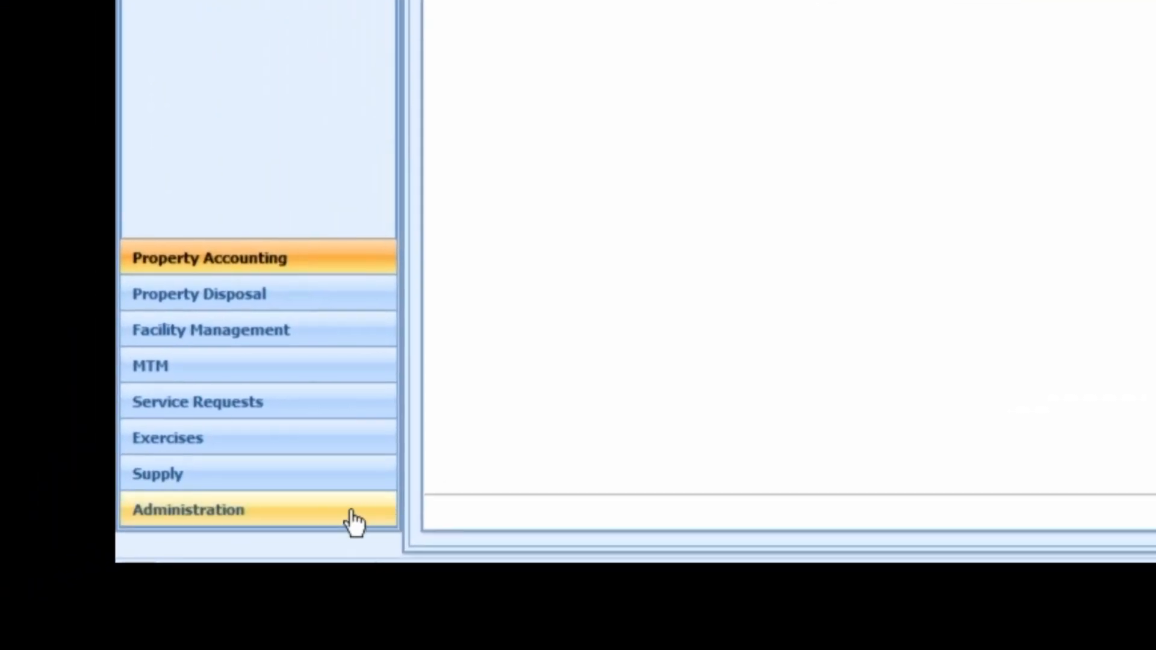
# - Add an inventory plan status named "PCH unknown" in the Administration module's Inventory Plan Status list and save it
pyautogui.click(351, 521)
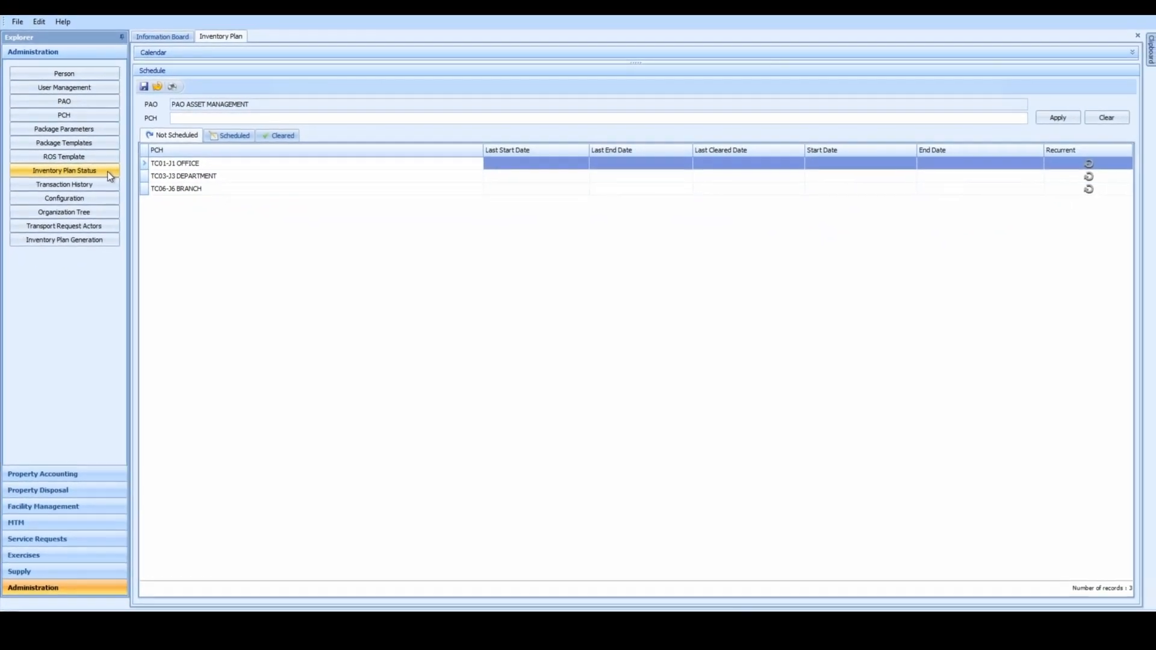
pyautogui.click(337, 295)
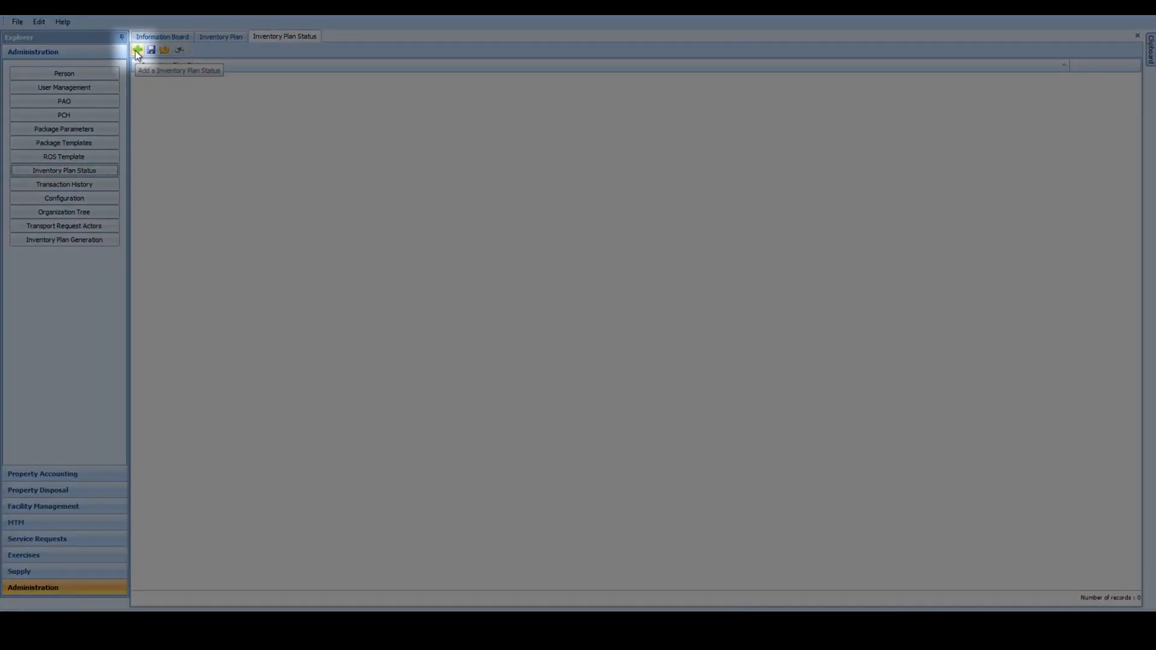
pyautogui.click(137, 50)
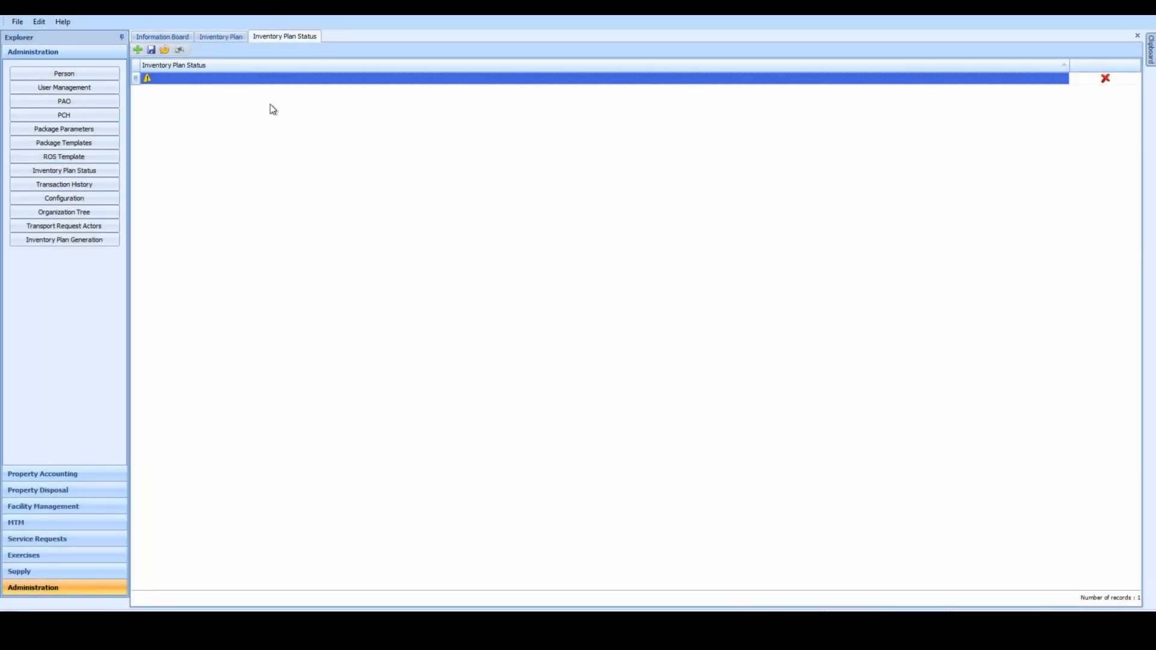
pyautogui.click(229, 79)
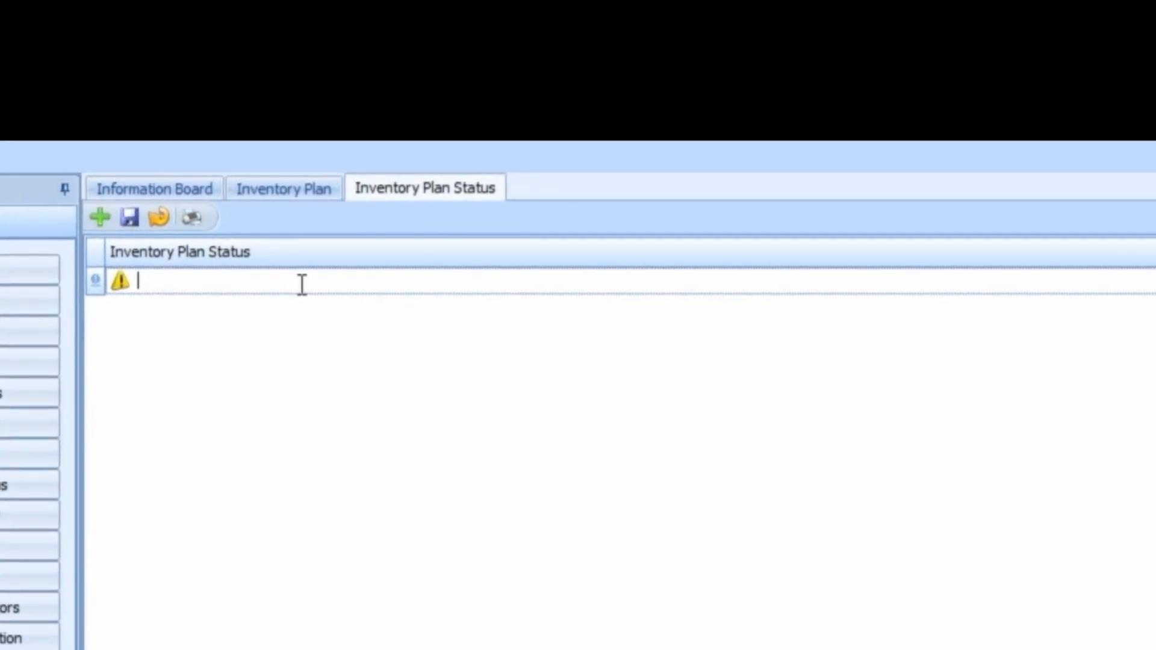
pyautogui.write('PCH unkn')
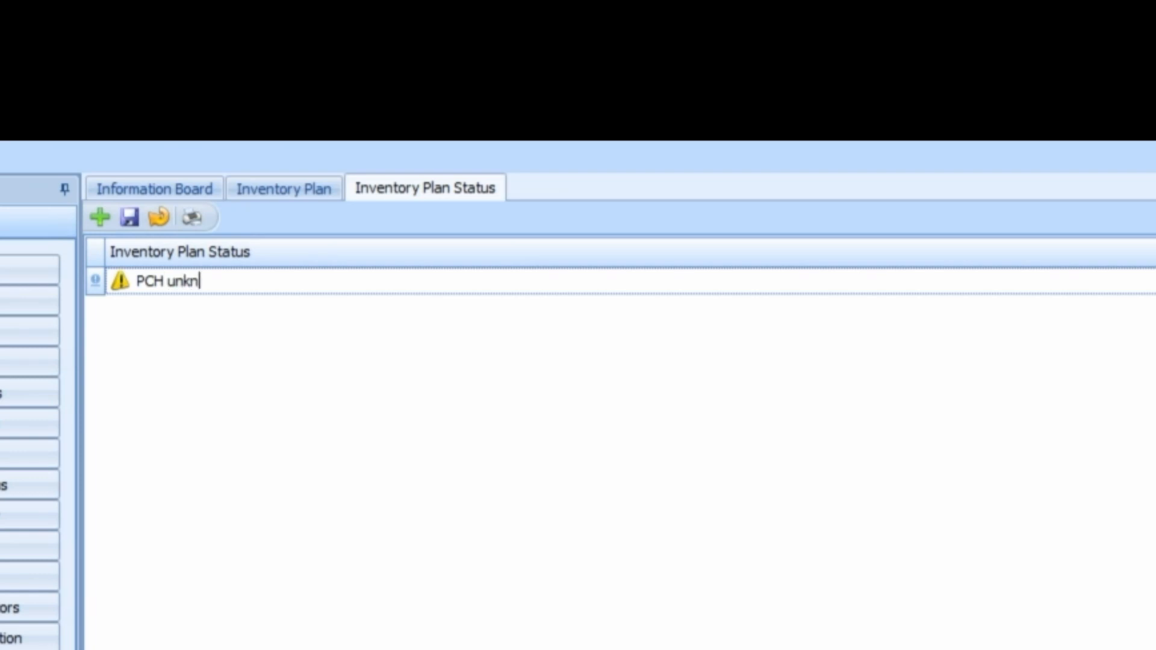
pyautogui.write('own')
pyautogui.press('Return')
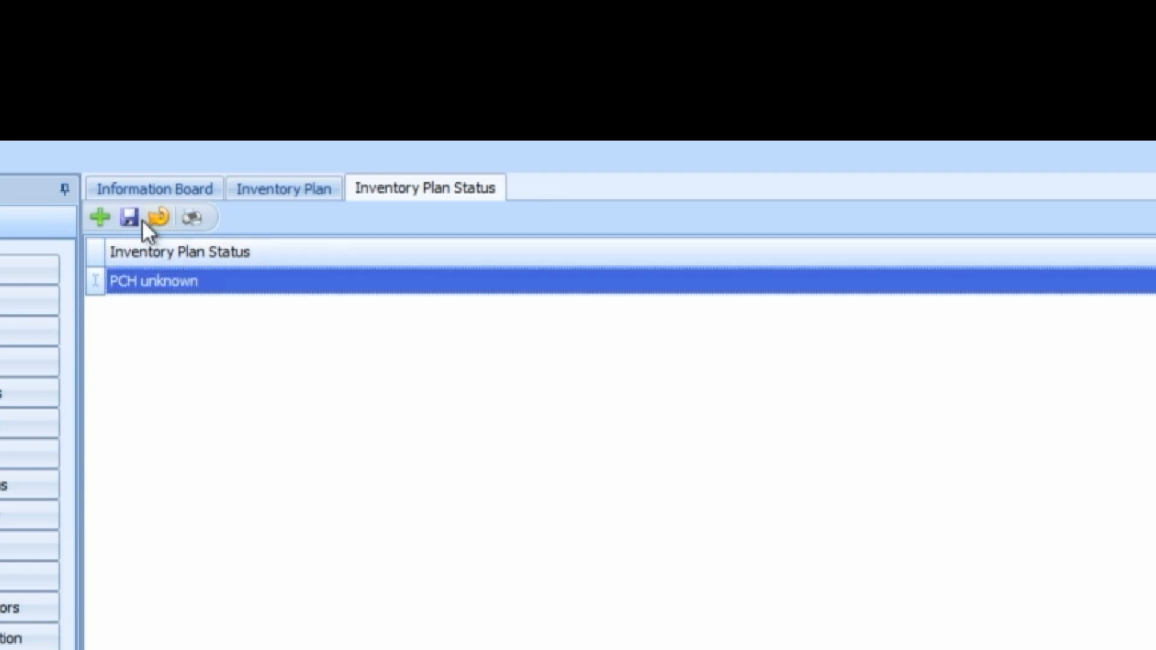
pyautogui.click(127, 217)
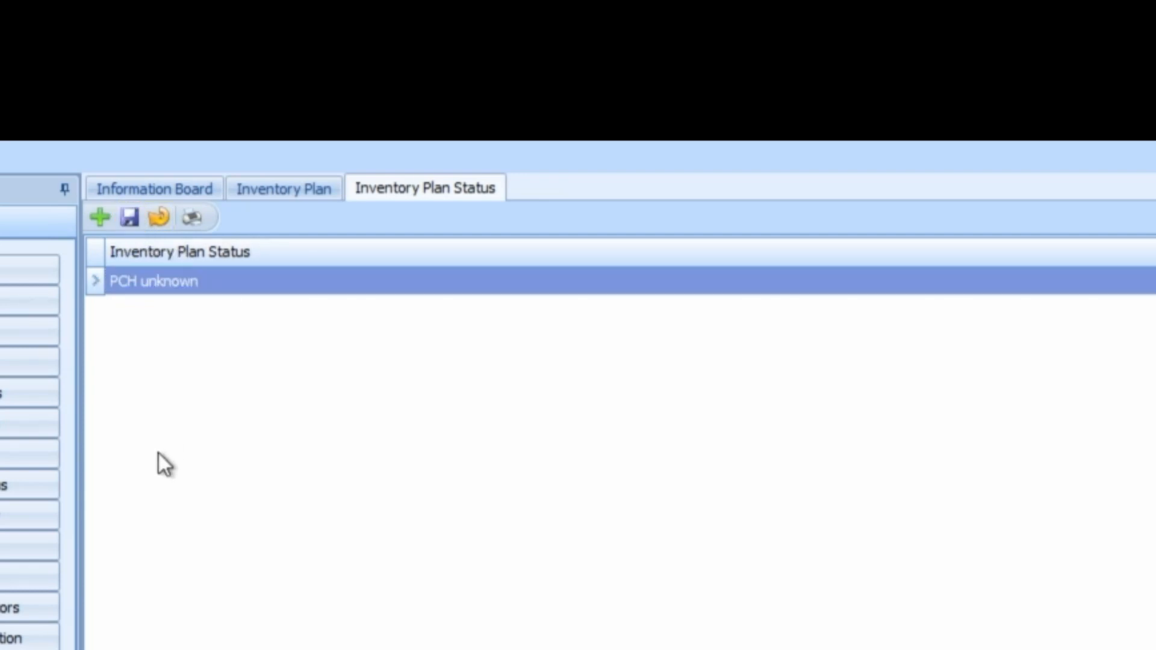
# - Add a second inventory plan status named "Loss Report Pending" and save it
pyautogui.click(98, 217)
pyautogui.click(167, 289)
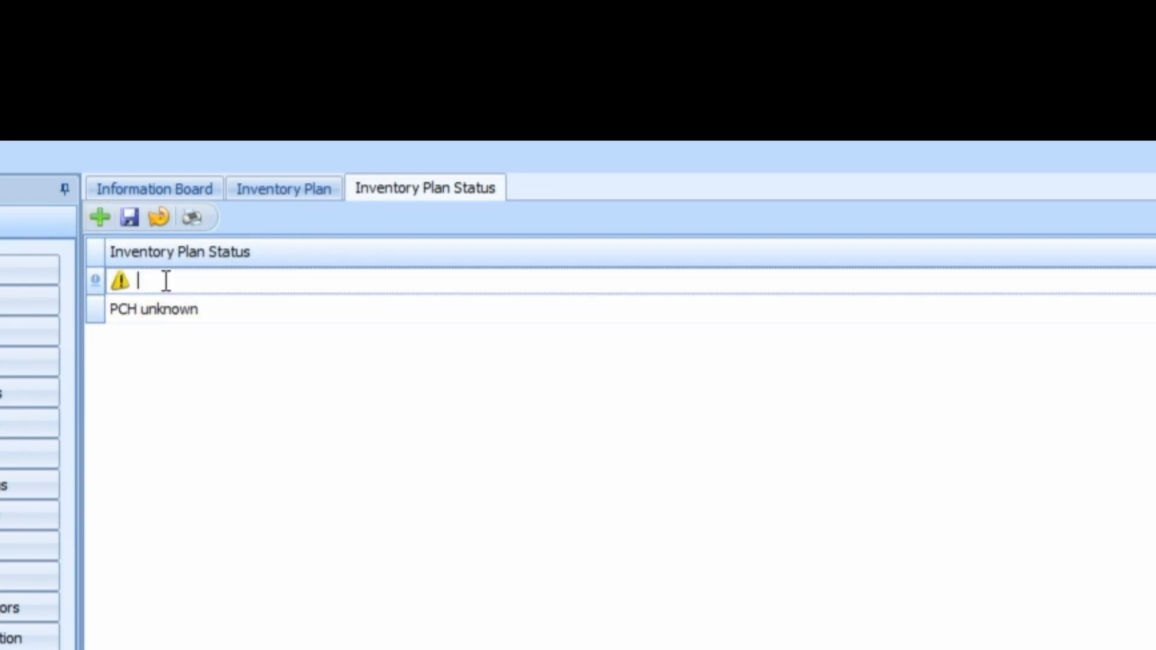
pyautogui.write('Loss Report Pending')
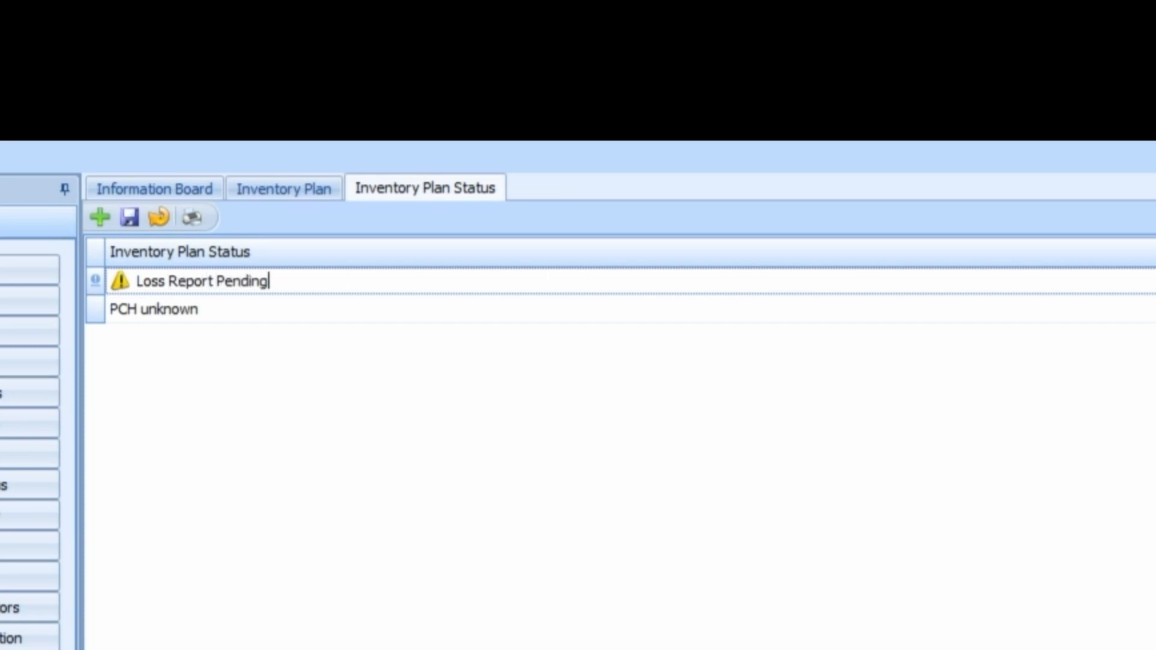
pyautogui.press('Return')
pyautogui.click(128, 223)
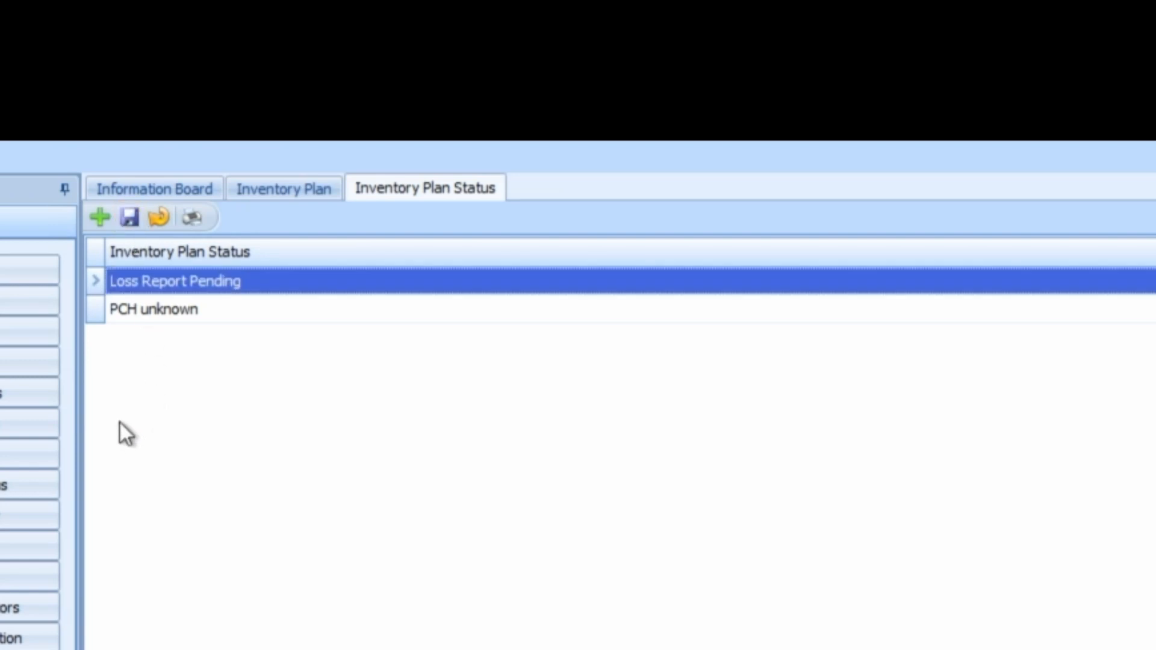
# - Add and save the inventory plan status "PCH not responding to inventory request", and close the status list
pyautogui.click(98, 222)
pyautogui.click(155, 280)
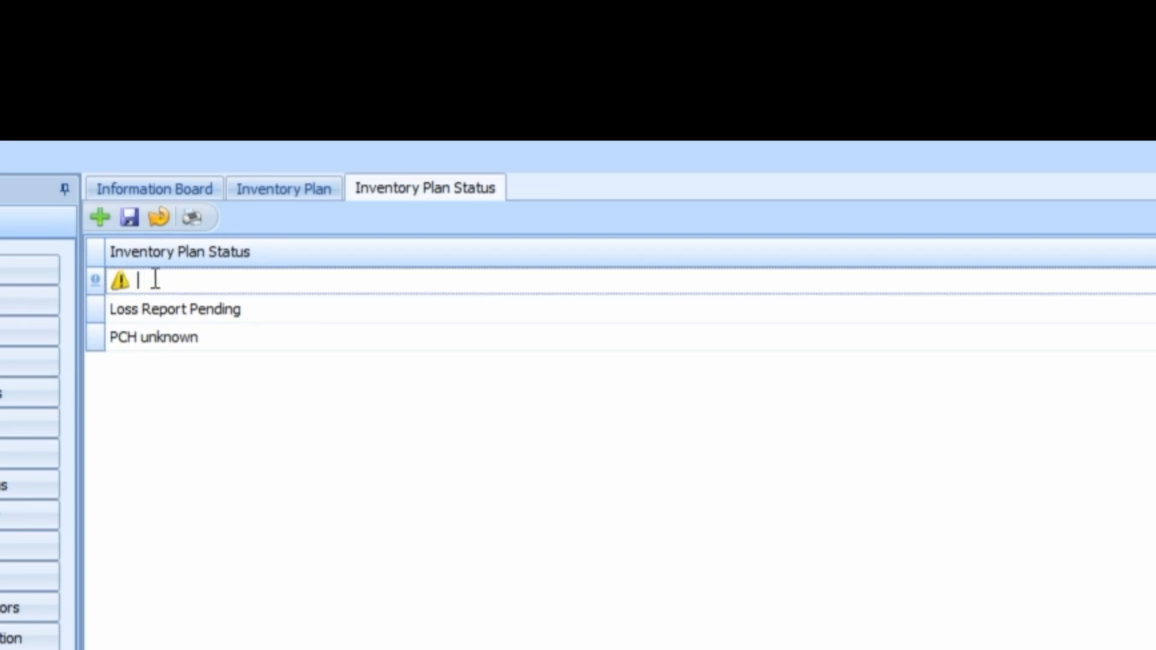
pyautogui.write('PCH not res')
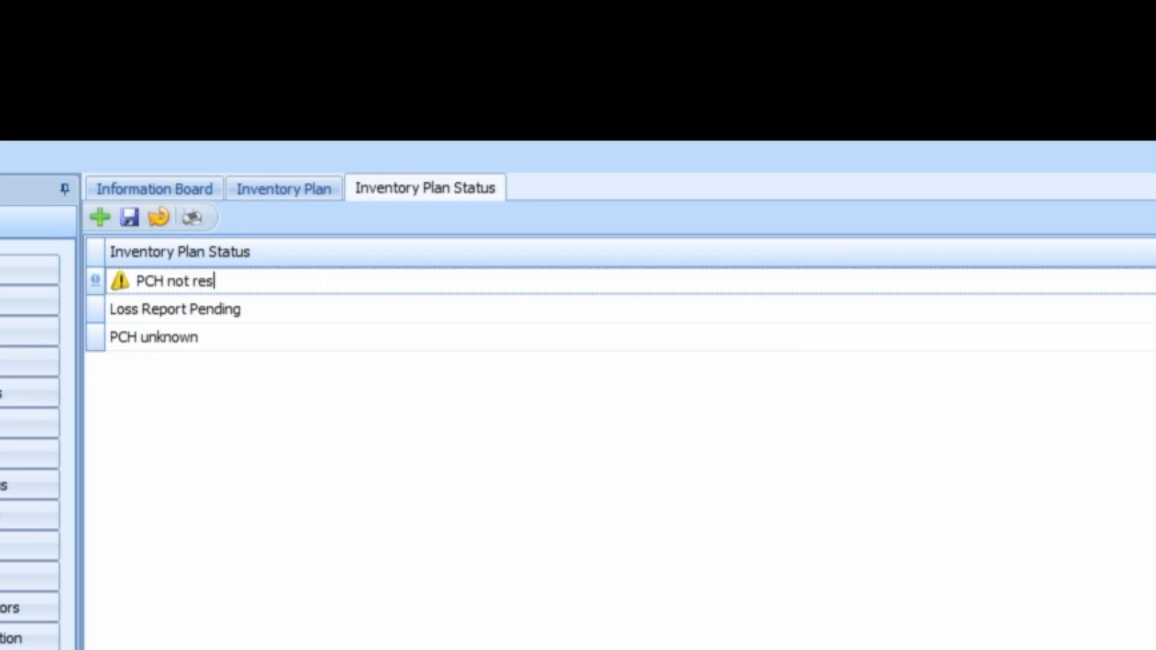
pyautogui.write('ponding to inv')
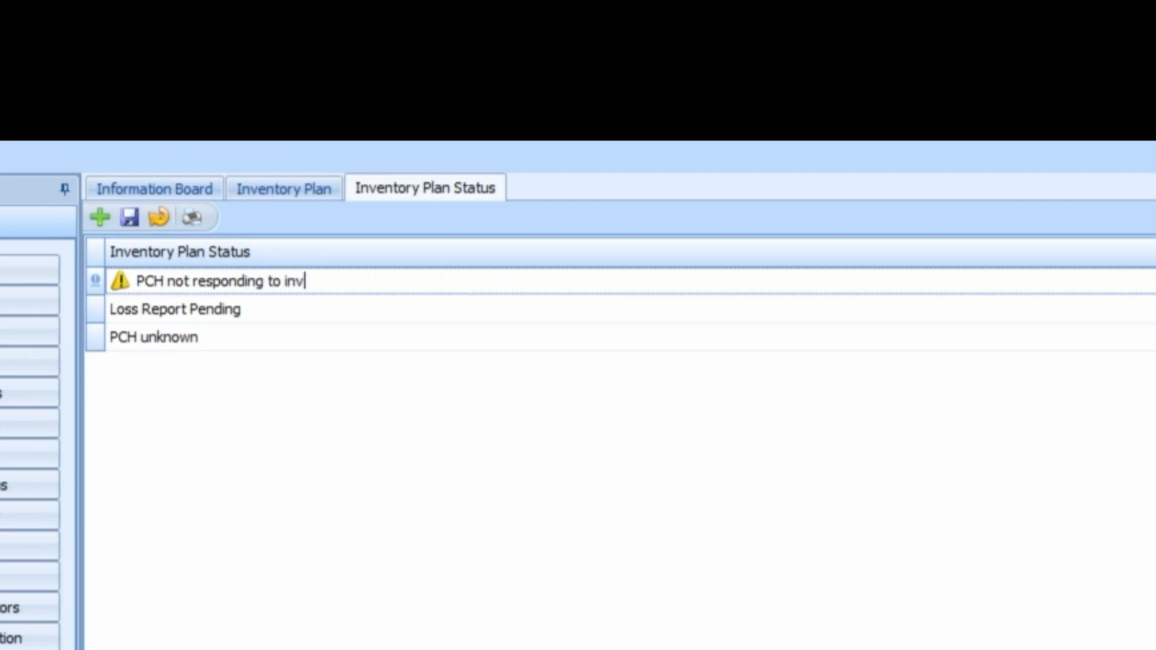
pyautogui.write('entory request')
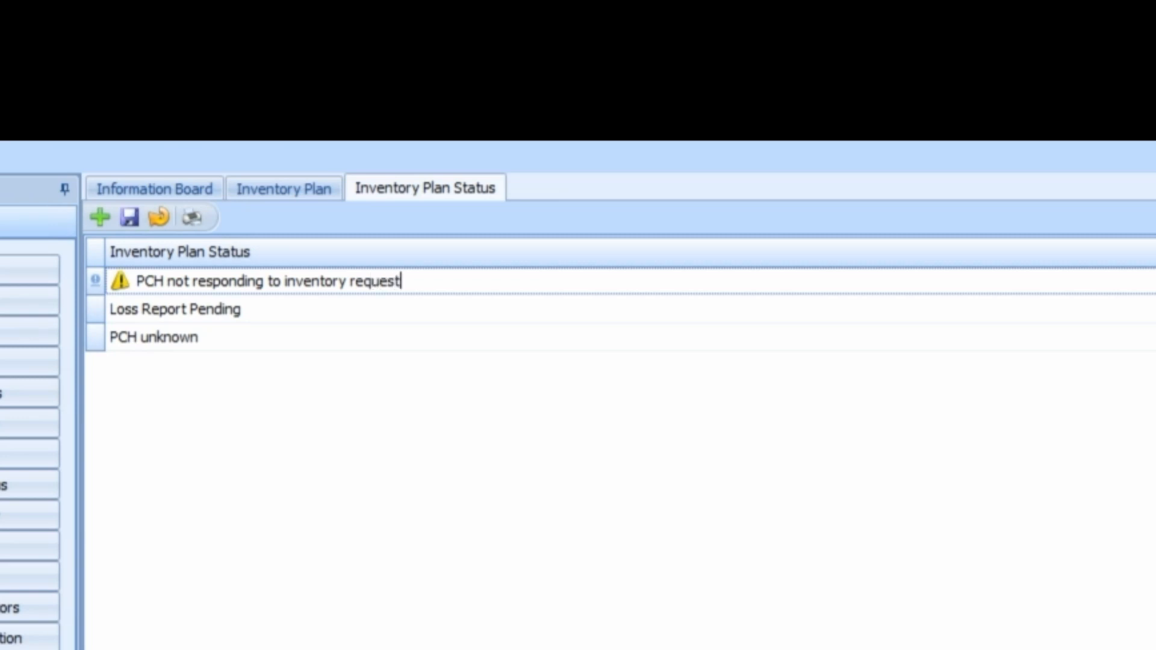
pyautogui.press('Return')
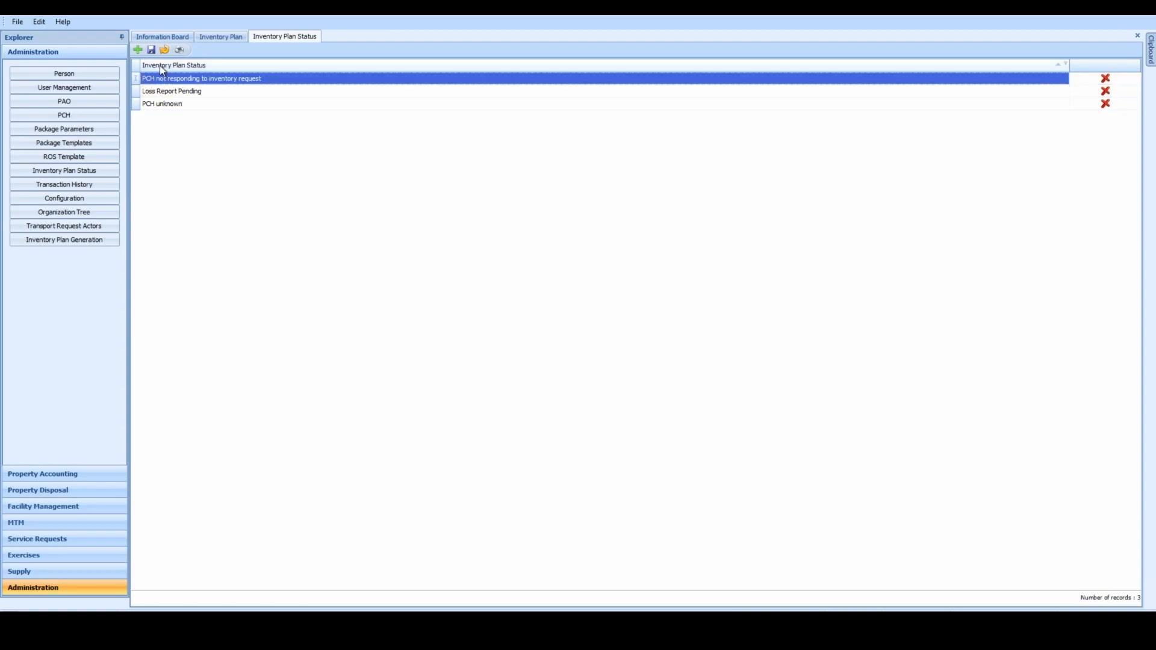
pyautogui.click(151, 50)
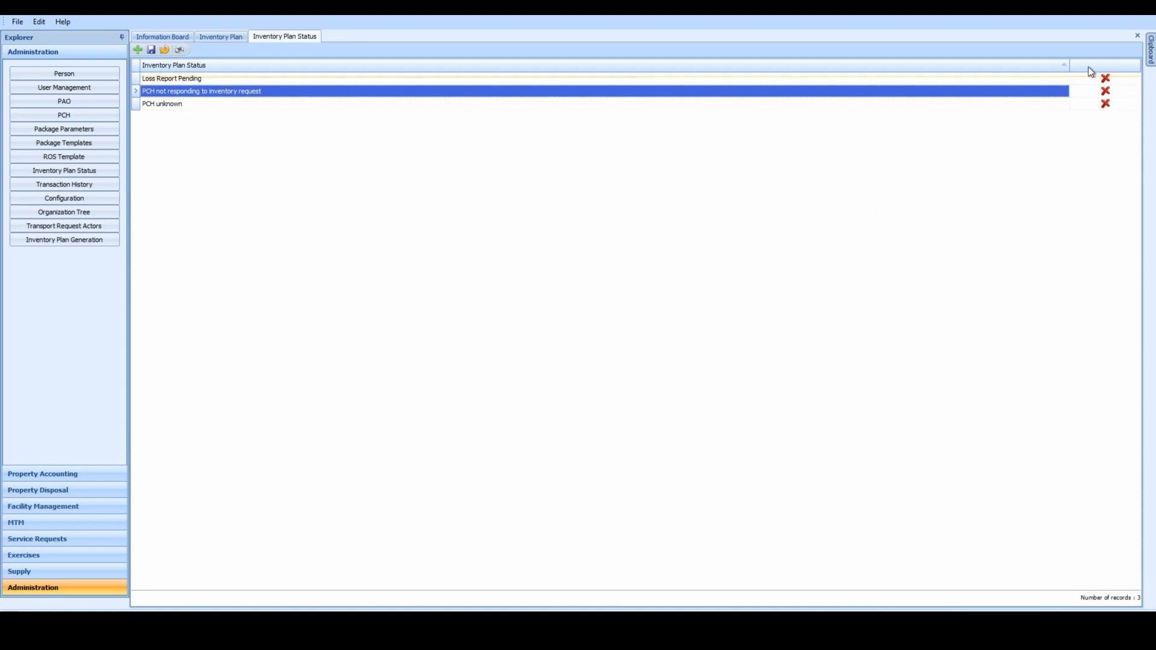
pyautogui.click(1137, 37)
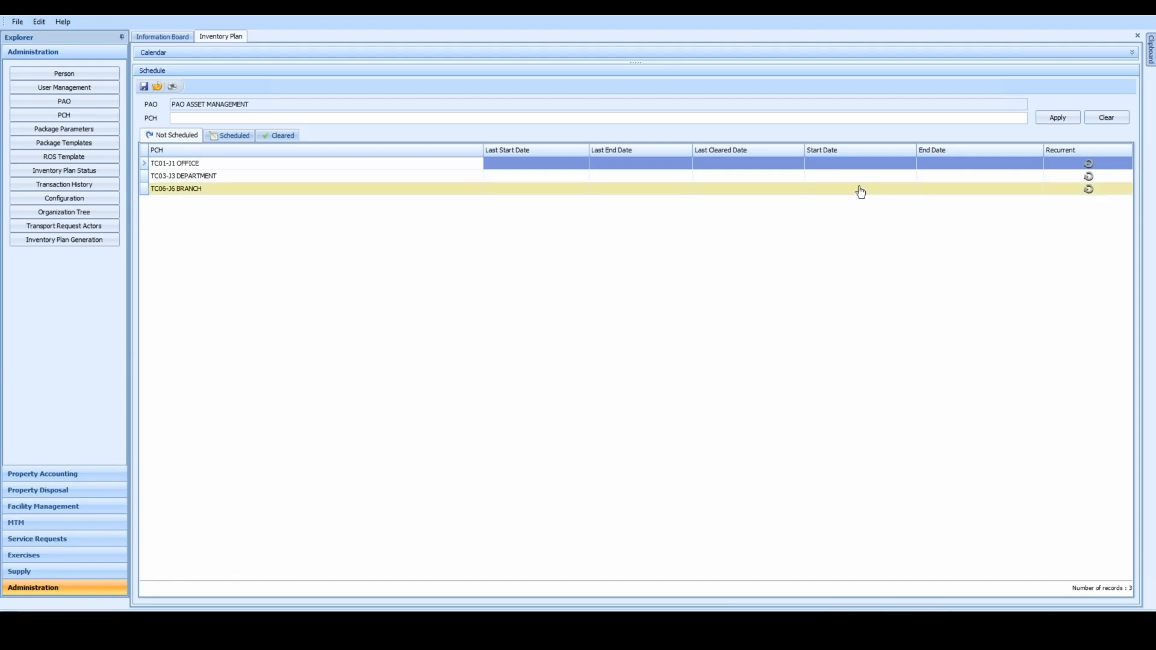
# - Schedule the TC01-J1 OFFICE inventory with start date 01/01/2024 and end date 16/02/2024, and save the schedule
pyautogui.click(863, 168)
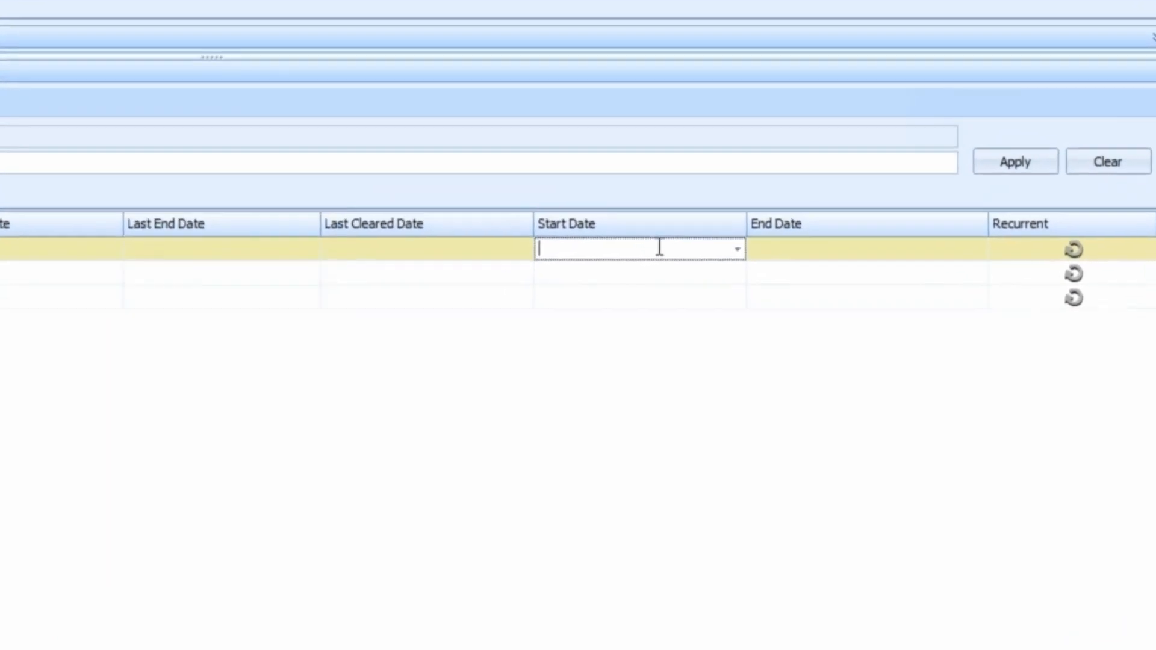
pyautogui.click(911, 164)
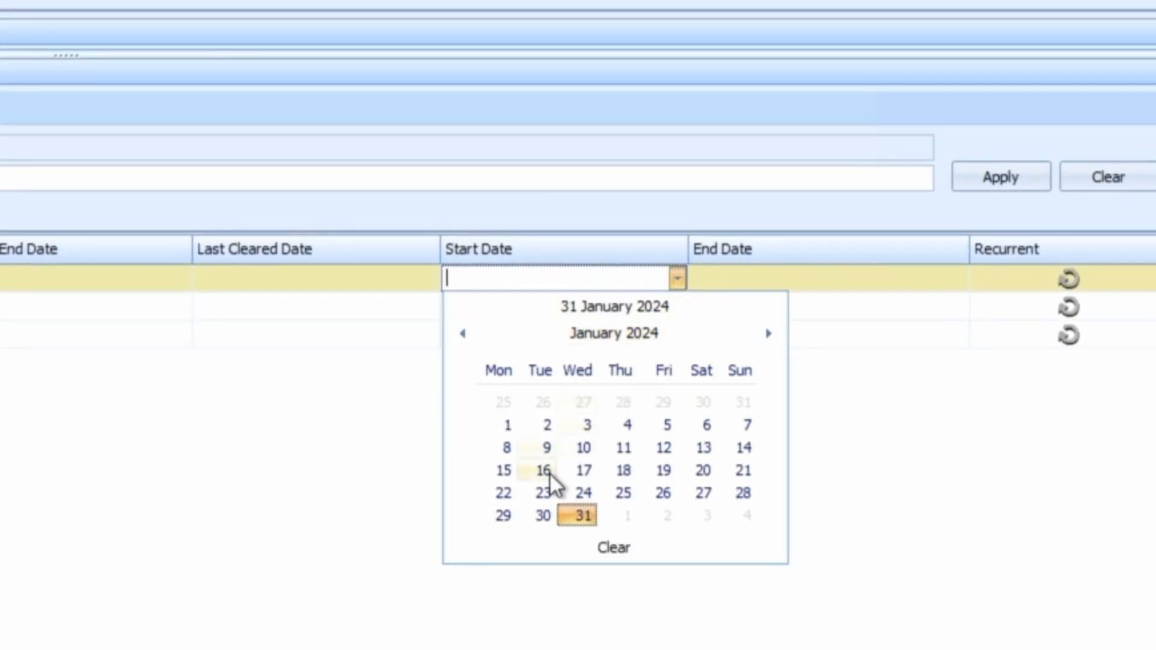
pyautogui.click(500, 423)
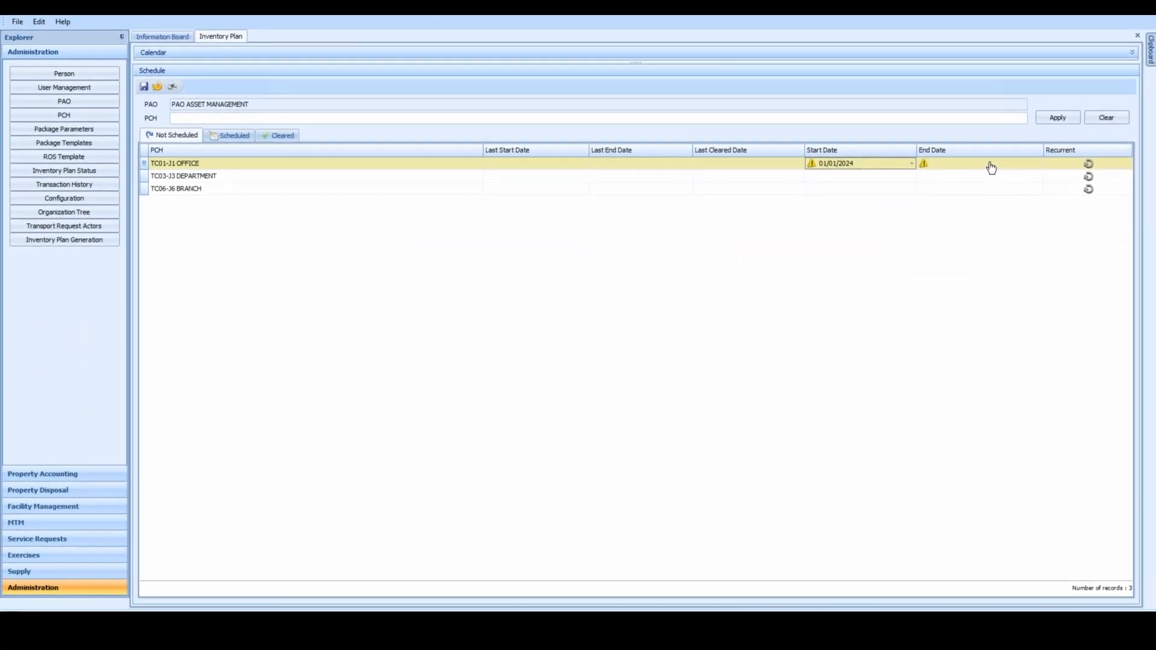
pyautogui.click(939, 282)
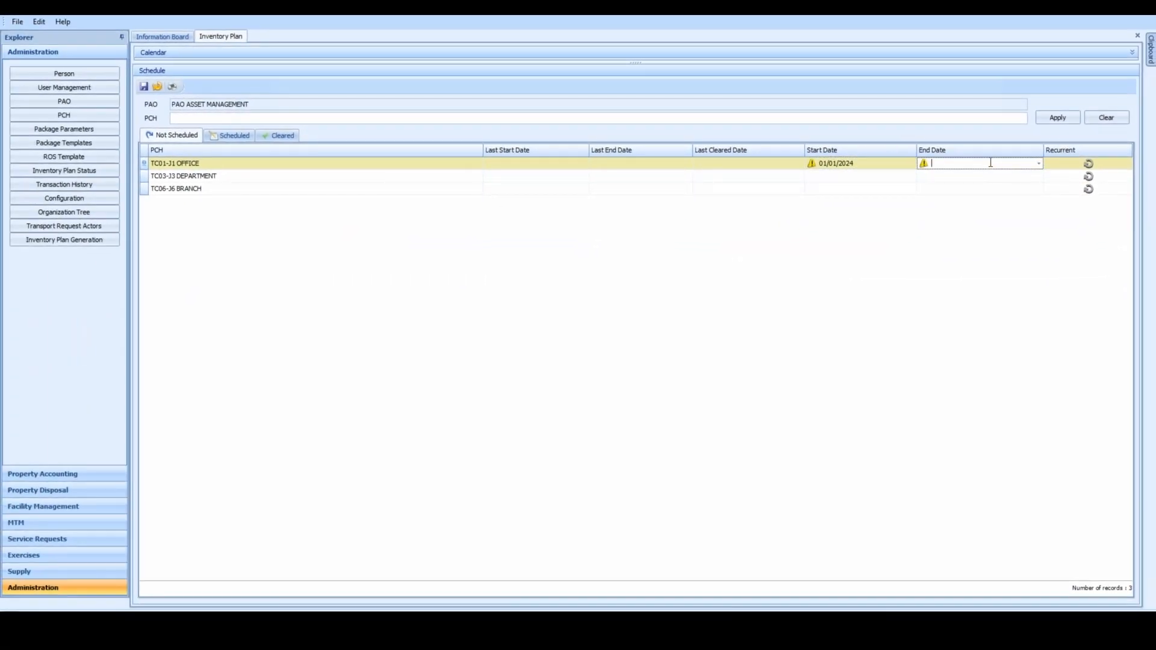
pyautogui.click(1037, 164)
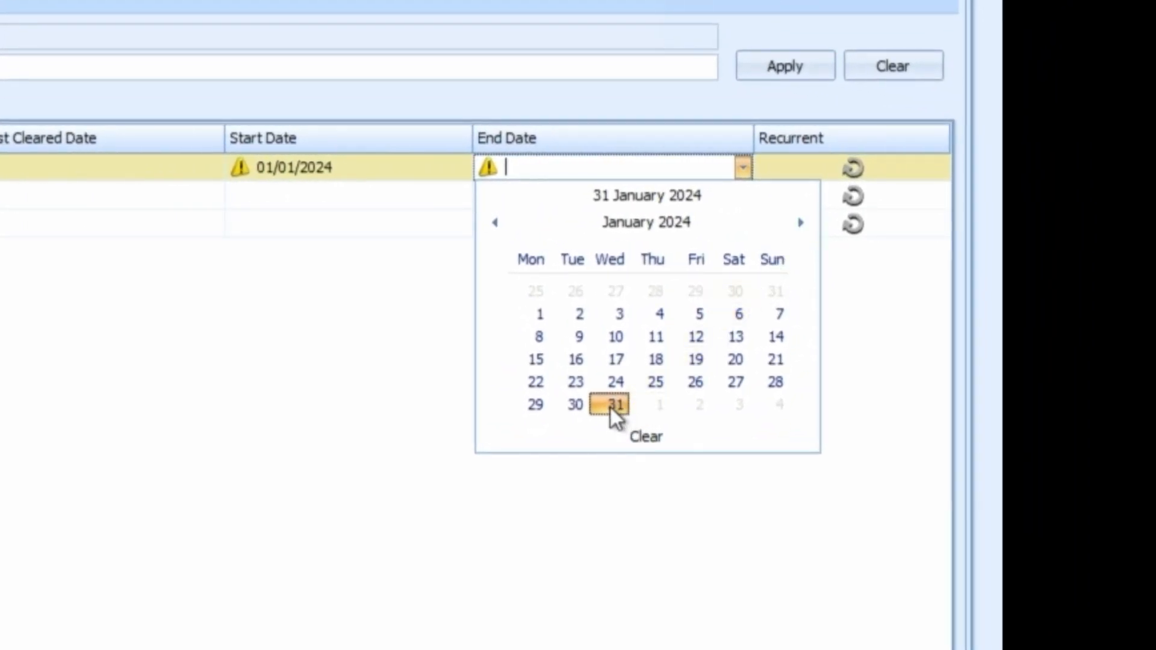
pyautogui.click(799, 223)
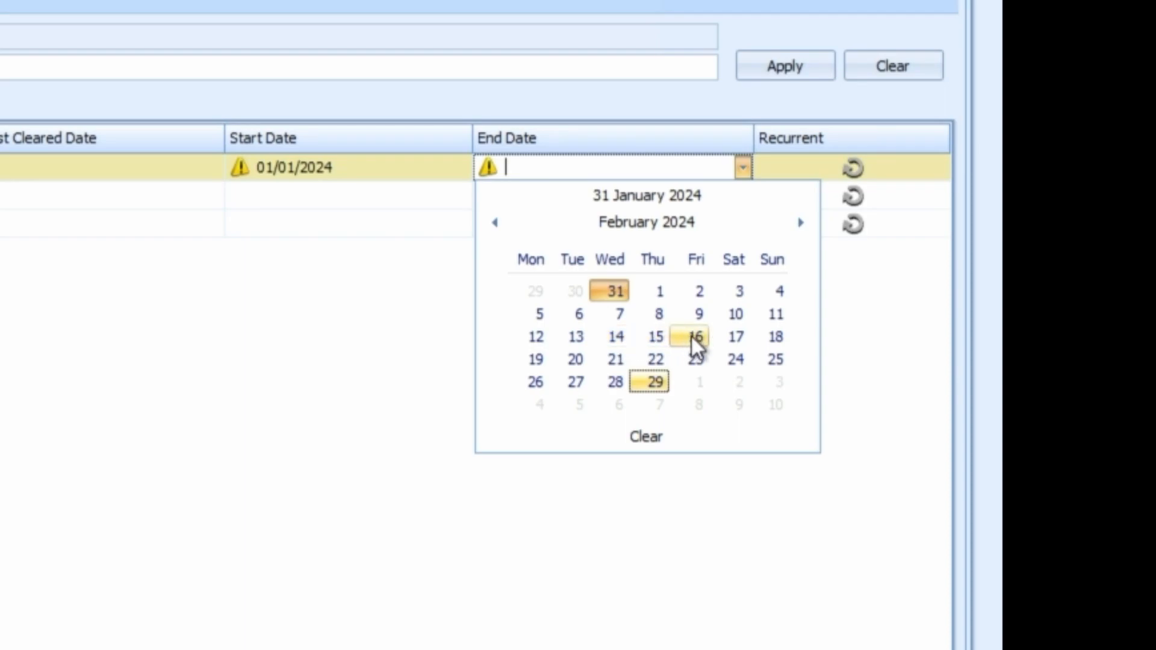
pyautogui.click(742, 323)
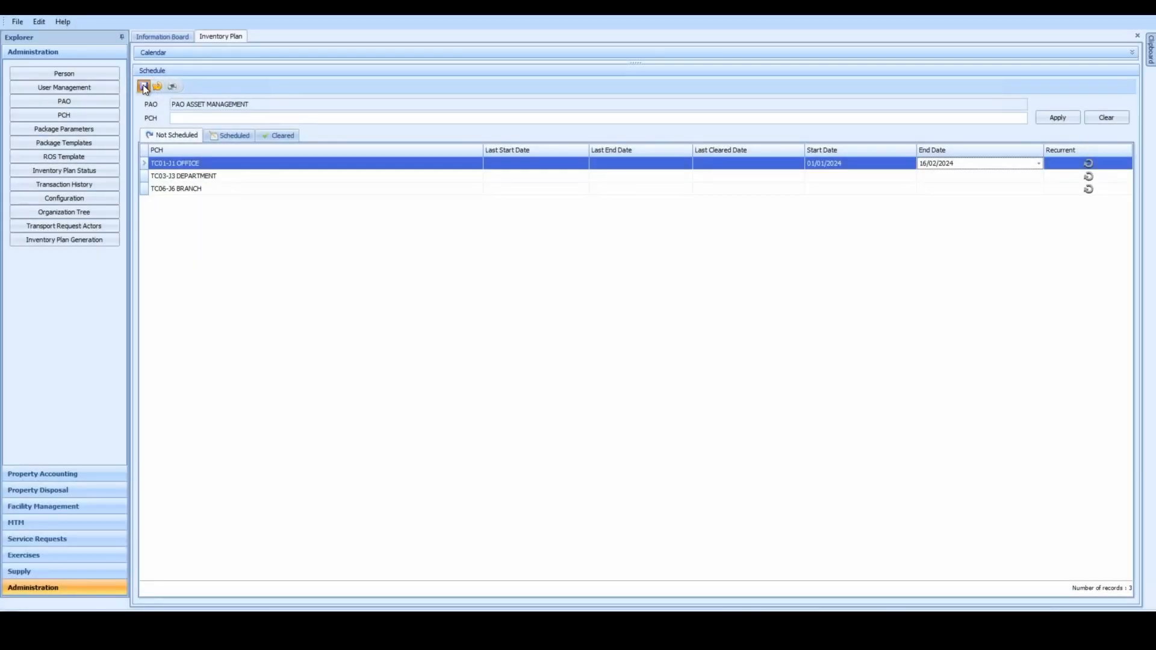
pyautogui.click(145, 87)
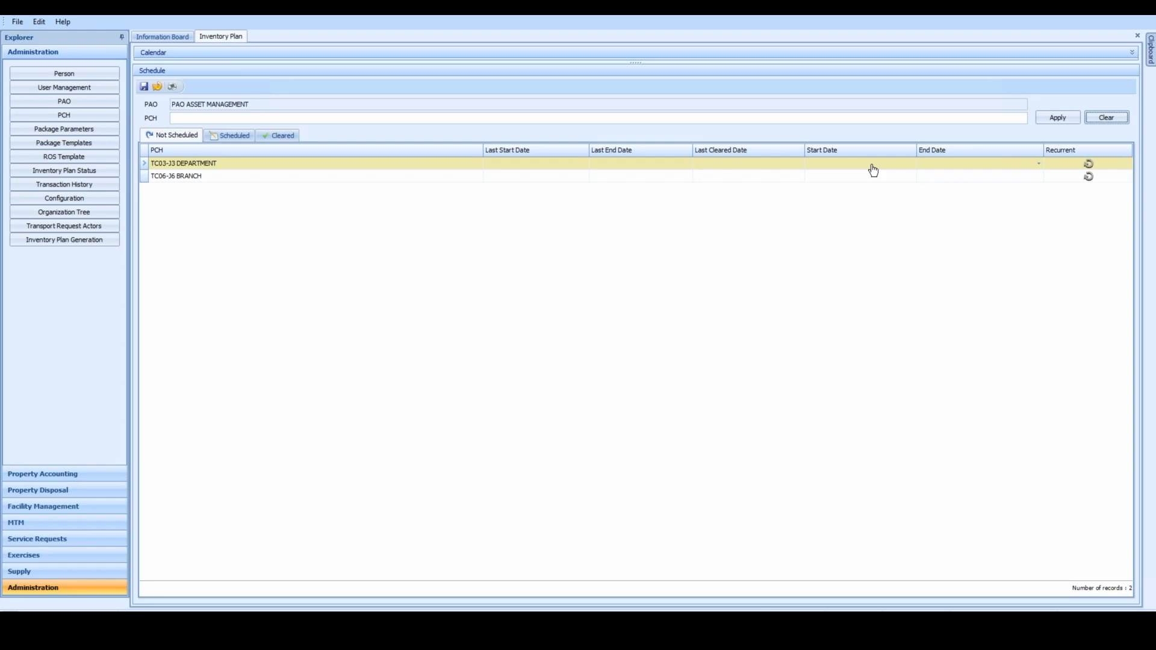
# - Schedule the TC03-J3 DEPARTMENT inventory with start date 01/03/2024 and end date 31/03/2024, and save the schedule
pyautogui.click(908, 168)
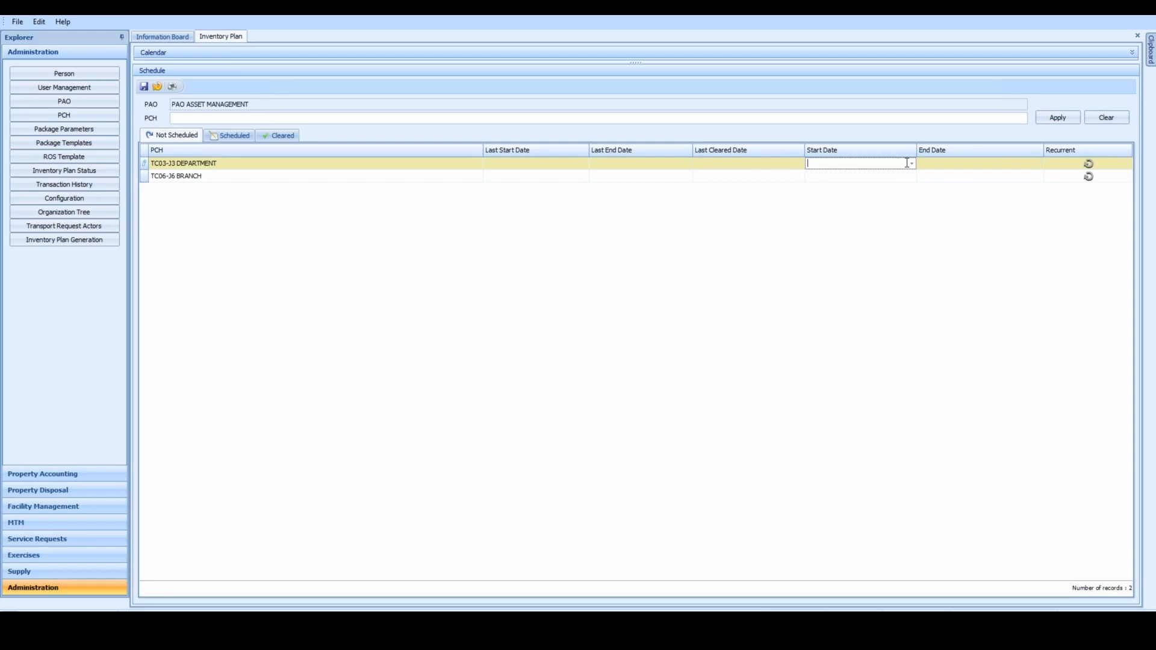
pyautogui.click(910, 165)
pyautogui.click(951, 190)
pyautogui.click(951, 189)
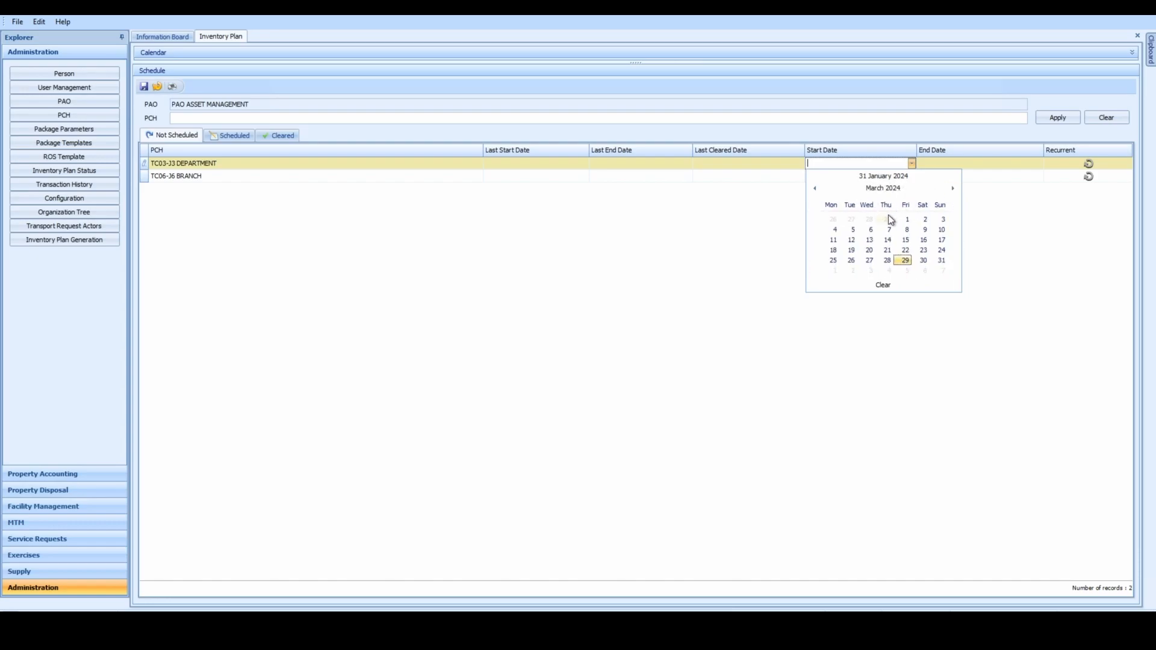
pyautogui.click(908, 220)
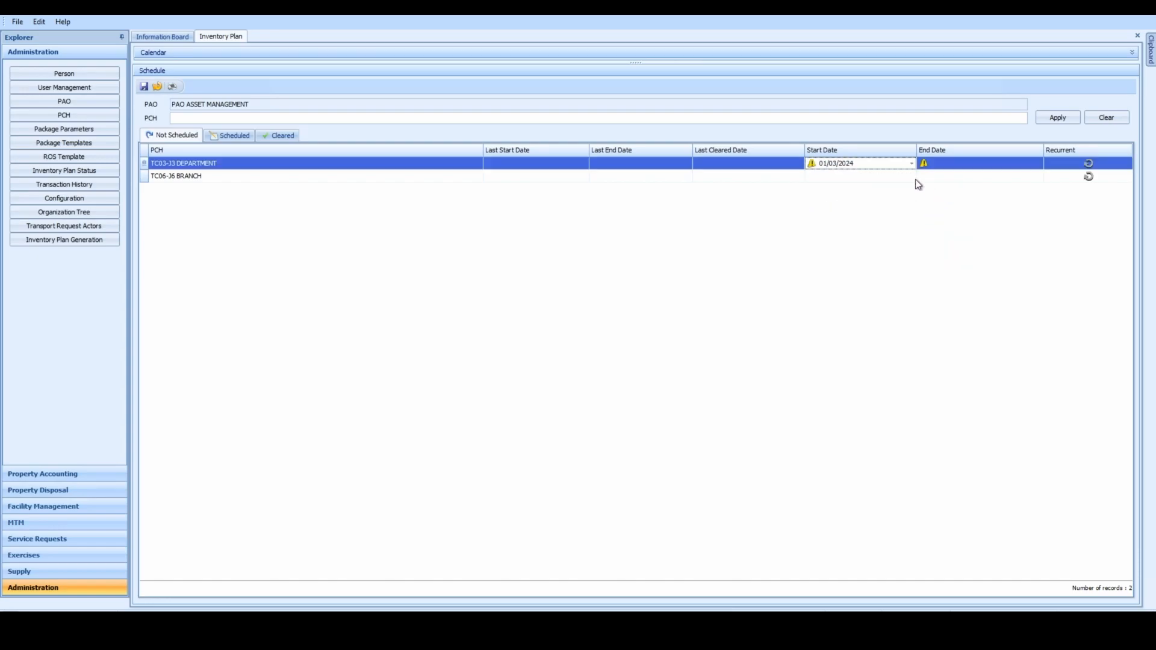
pyautogui.click(1031, 168)
pyautogui.click(1039, 163)
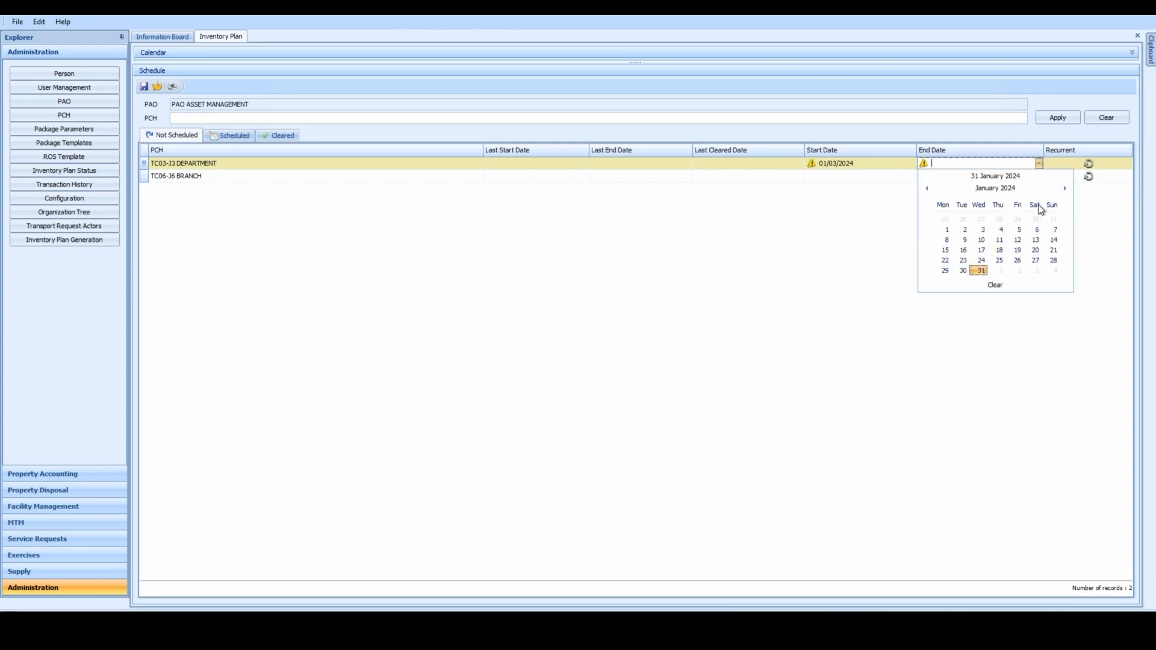
pyautogui.click(1063, 187)
pyautogui.click(1064, 188)
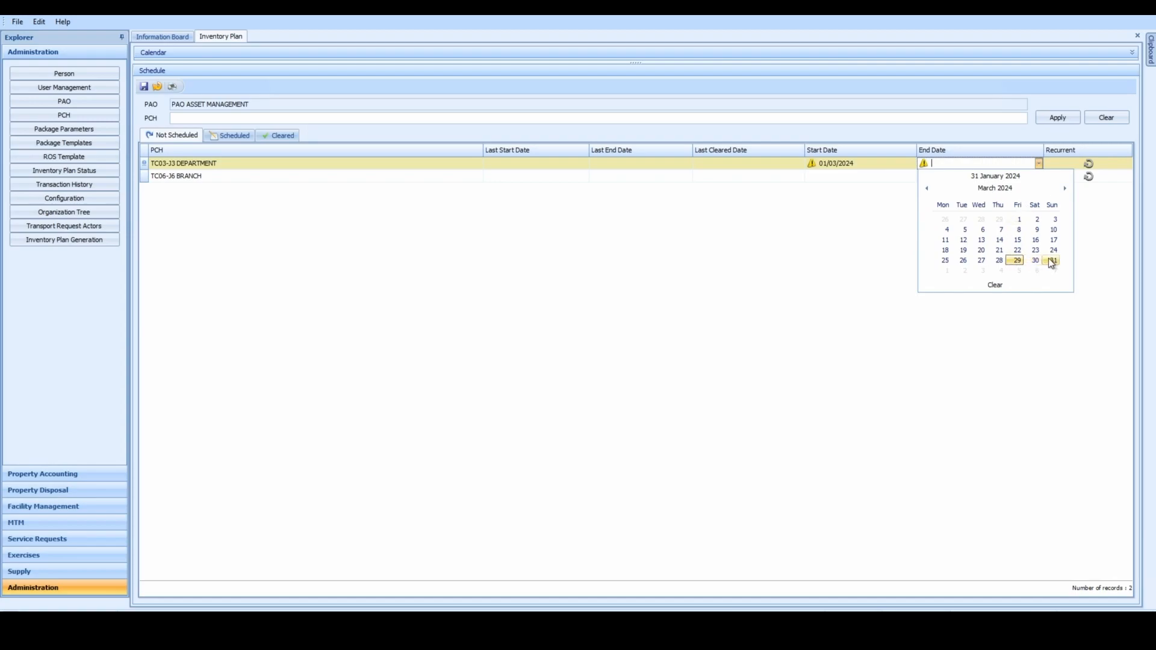
pyautogui.click(1052, 260)
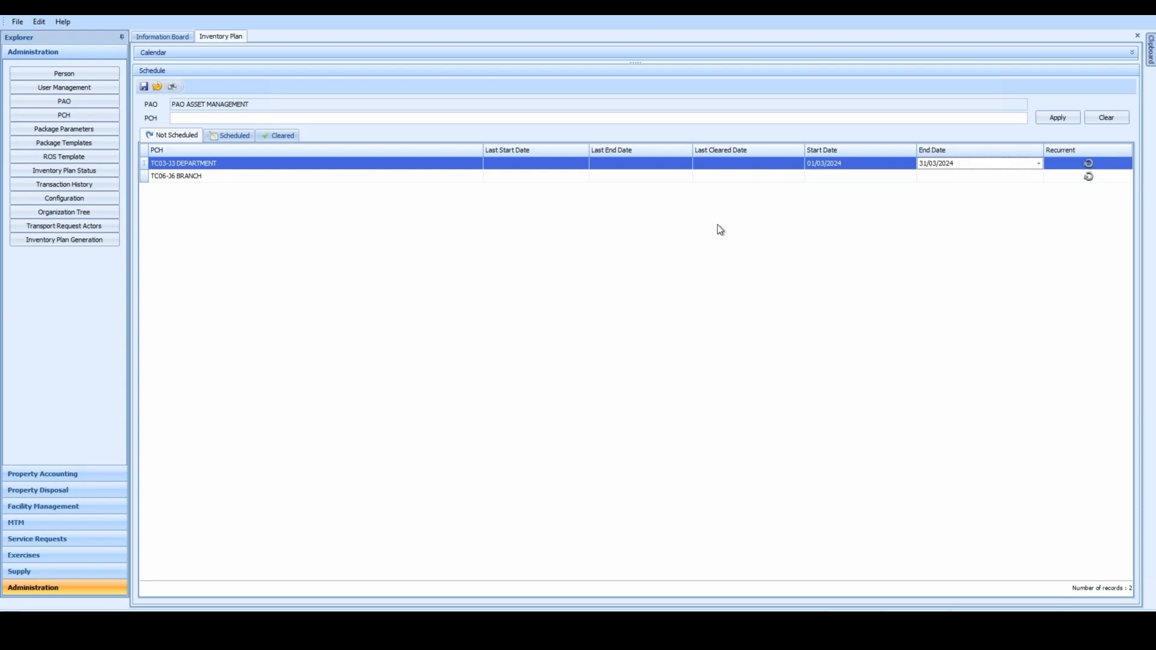
pyautogui.click(144, 87)
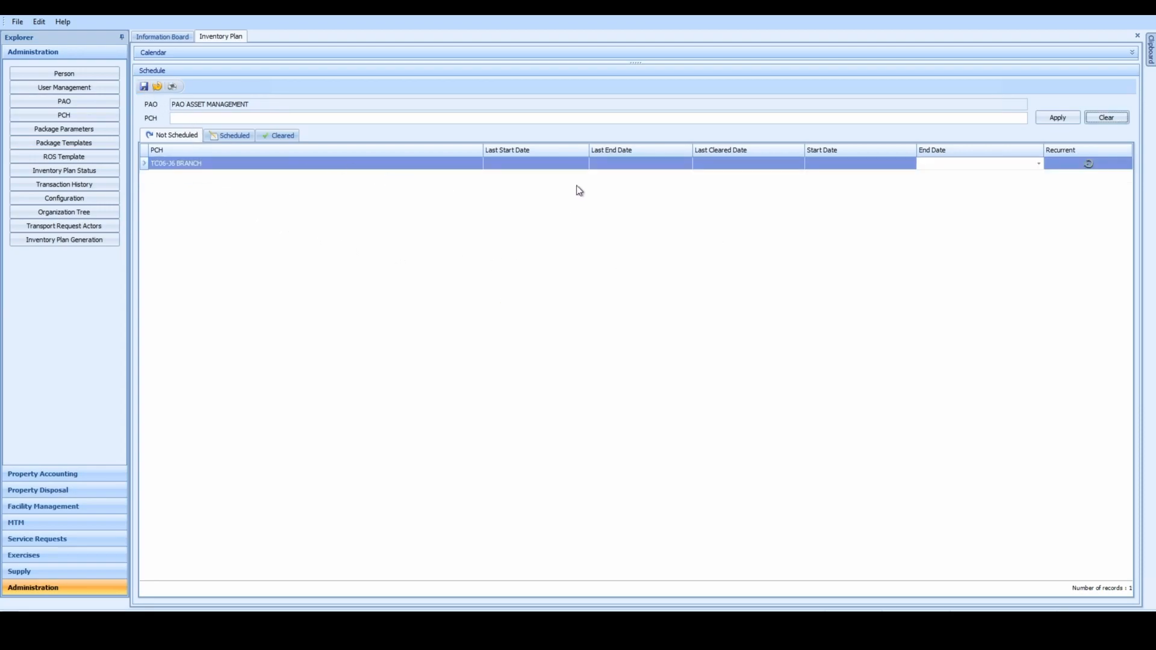
# - Set the inventory start date for TC06-J6 BRANCH to 01/10/2024
pyautogui.click(877, 163)
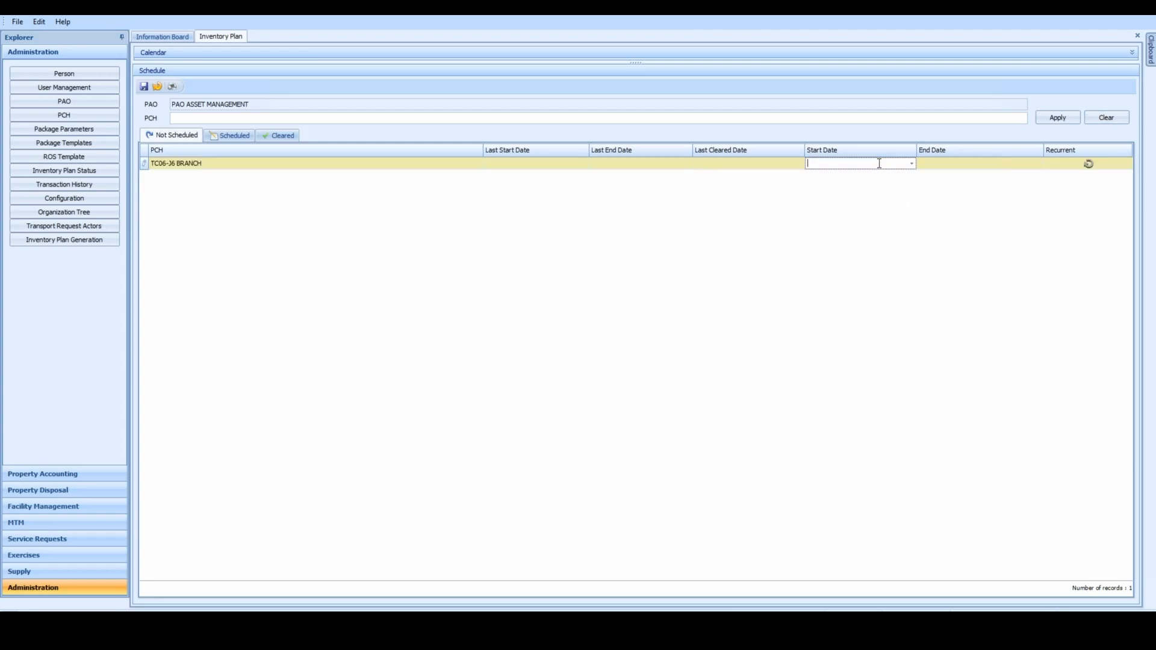
pyautogui.click(912, 164)
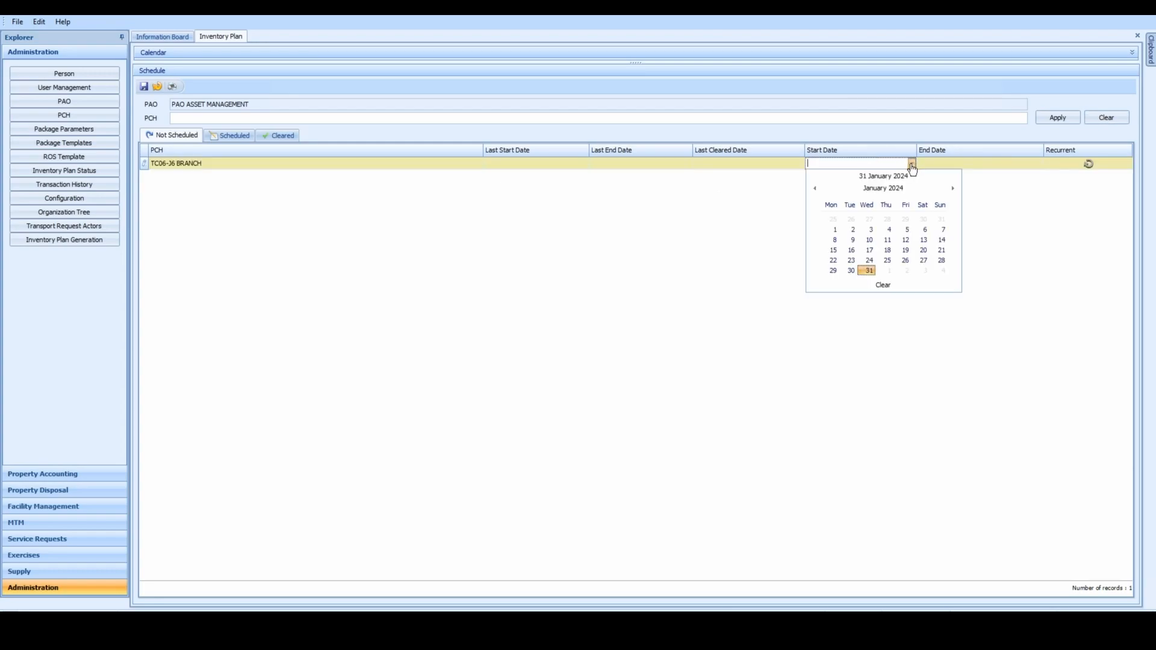
pyautogui.click(951, 188)
pyautogui.click(952, 188)
pyautogui.click(952, 188)
pyautogui.click(952, 189)
pyautogui.click(951, 188)
pyautogui.click(952, 188)
pyautogui.click(951, 188)
pyautogui.click(952, 188)
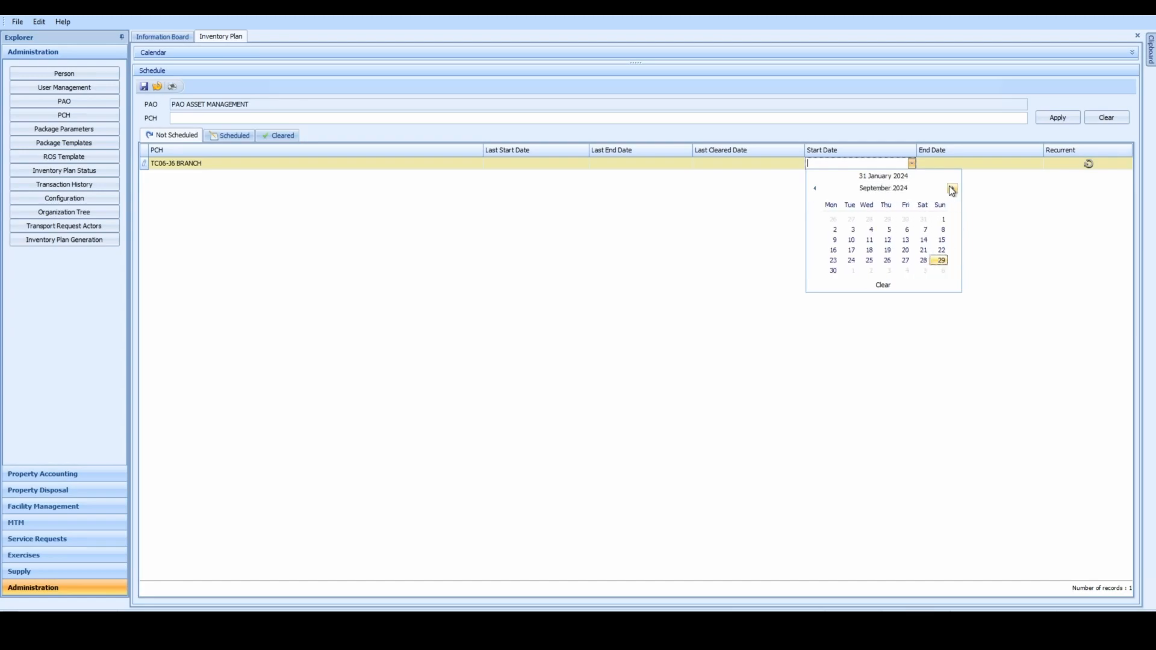
pyautogui.click(952, 188)
pyautogui.click(858, 226)
# - Set the TC06-J6 BRANCH inventory end date to 31/10/2024 and save the schedule
pyautogui.click(1032, 164)
pyautogui.click(1039, 165)
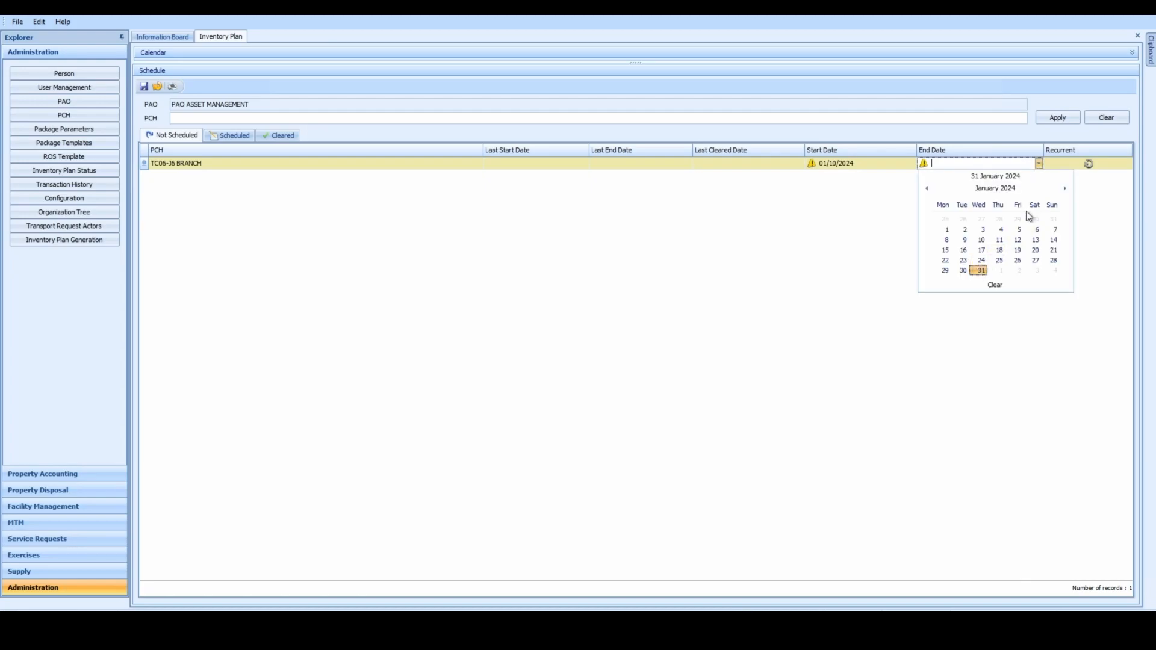
pyautogui.click(1064, 188)
pyautogui.click(1065, 189)
pyautogui.click(1064, 189)
pyautogui.click(1065, 189)
pyautogui.click(1064, 188)
pyautogui.click(1064, 188)
pyautogui.click(1065, 188)
pyautogui.click(1064, 189)
pyautogui.click(1064, 189)
pyautogui.click(1000, 261)
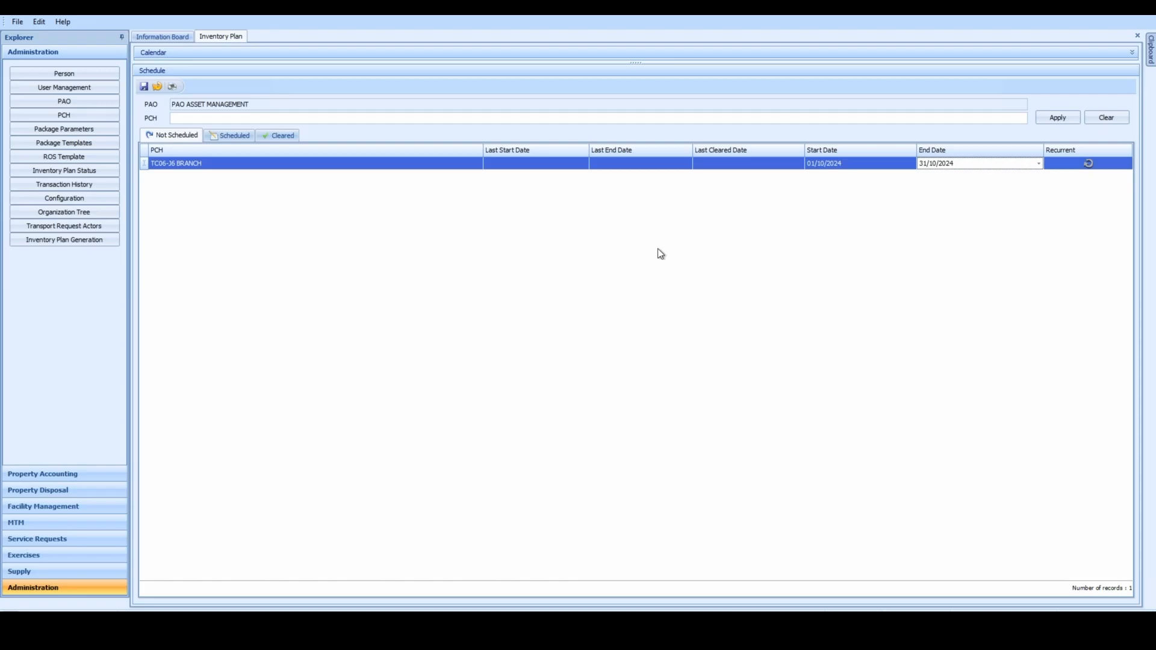
pyautogui.click(144, 87)
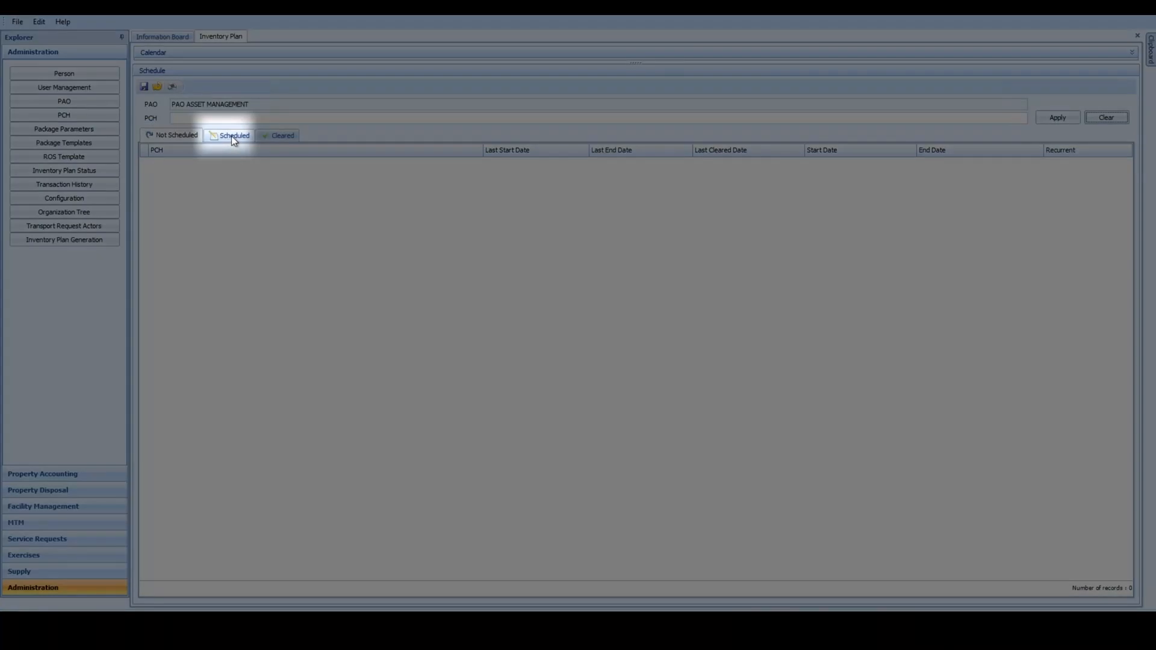
# - View the scheduled inventories and refresh the Information Board to check the inventories progress chart
pyautogui.click(231, 135)
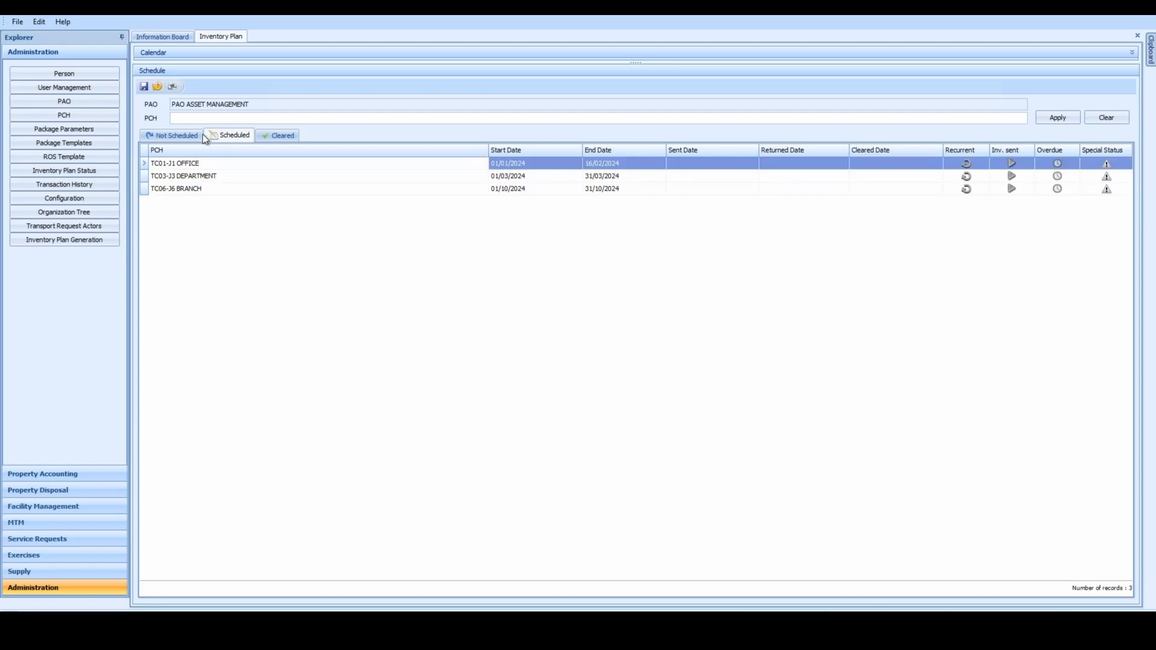
pyautogui.click(178, 36)
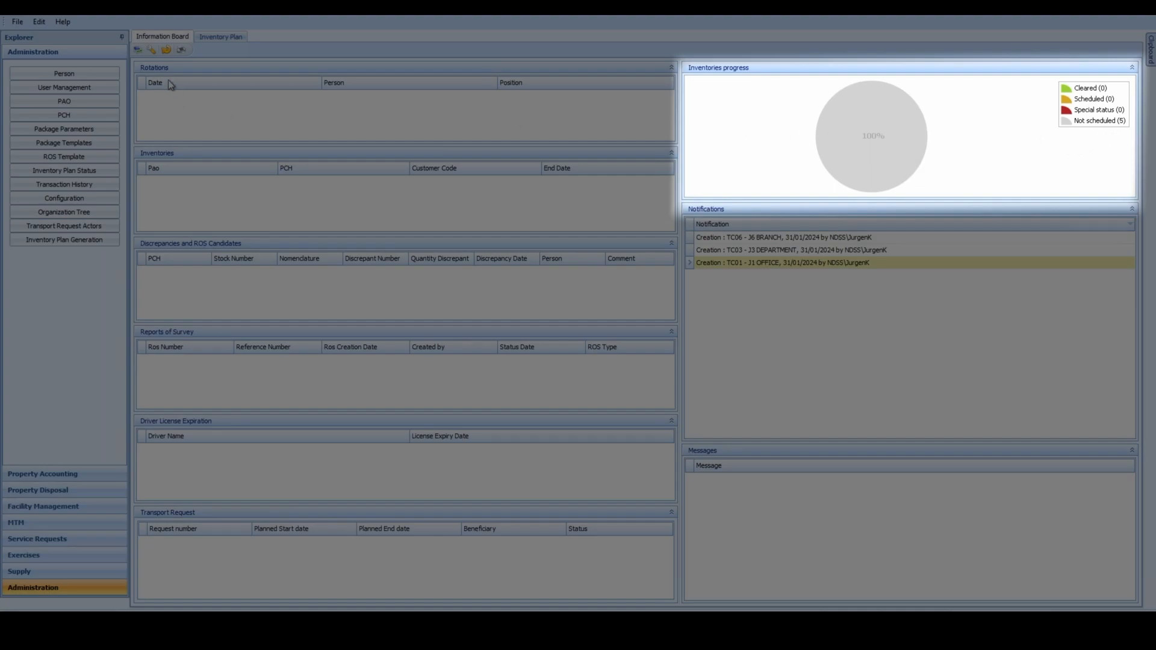
pyautogui.click(167, 51)
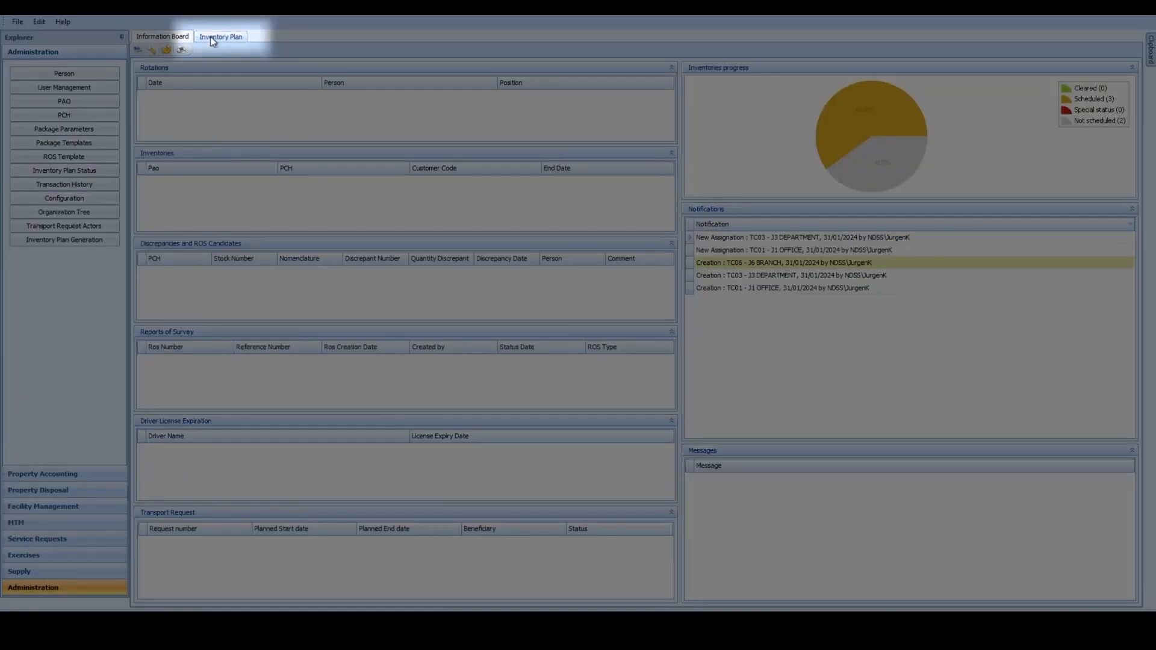
# - Return to the Inventory Plan and review its not scheduled, scheduled and cleared inventory lists
pyautogui.click(211, 36)
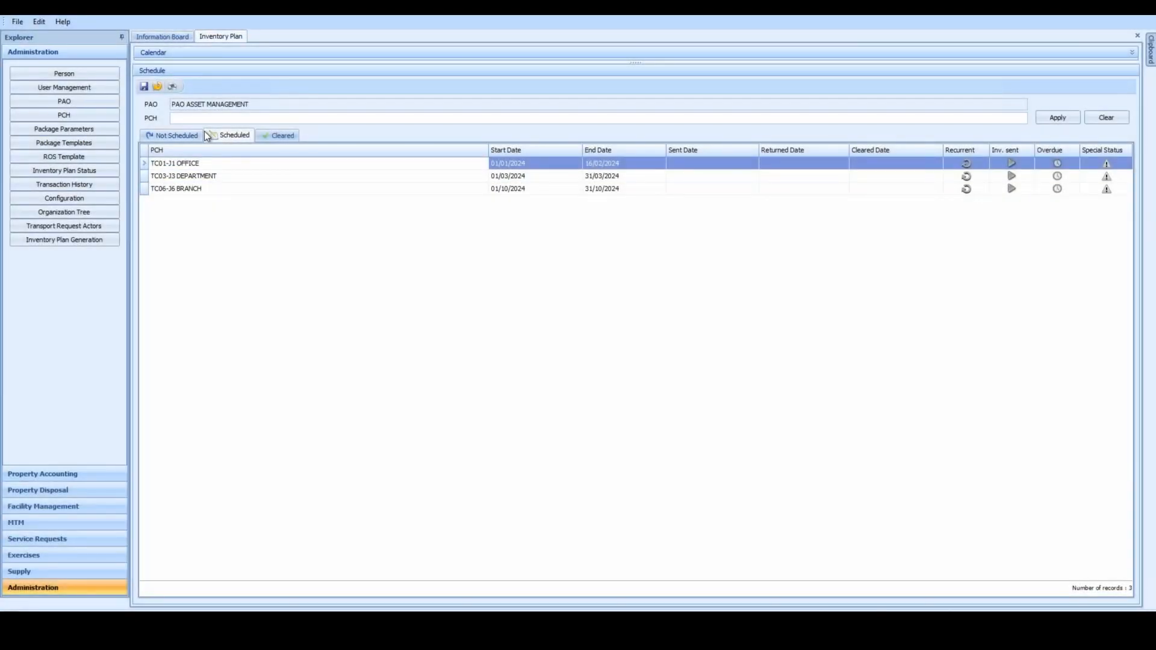
pyautogui.click(192, 136)
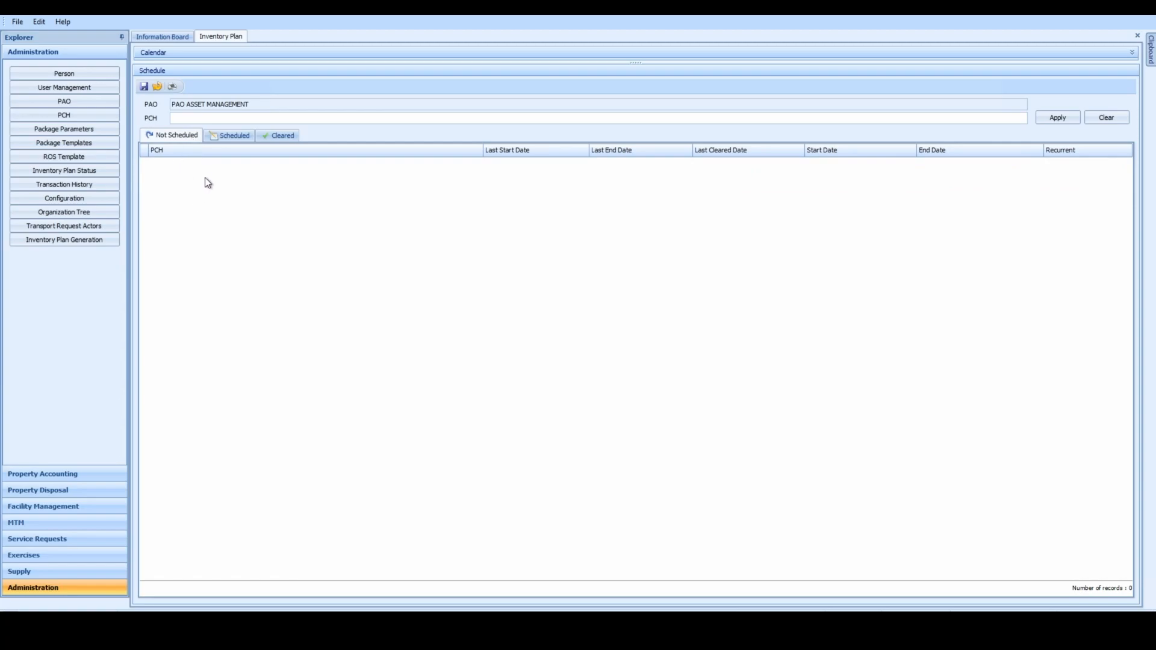
pyautogui.click(229, 136)
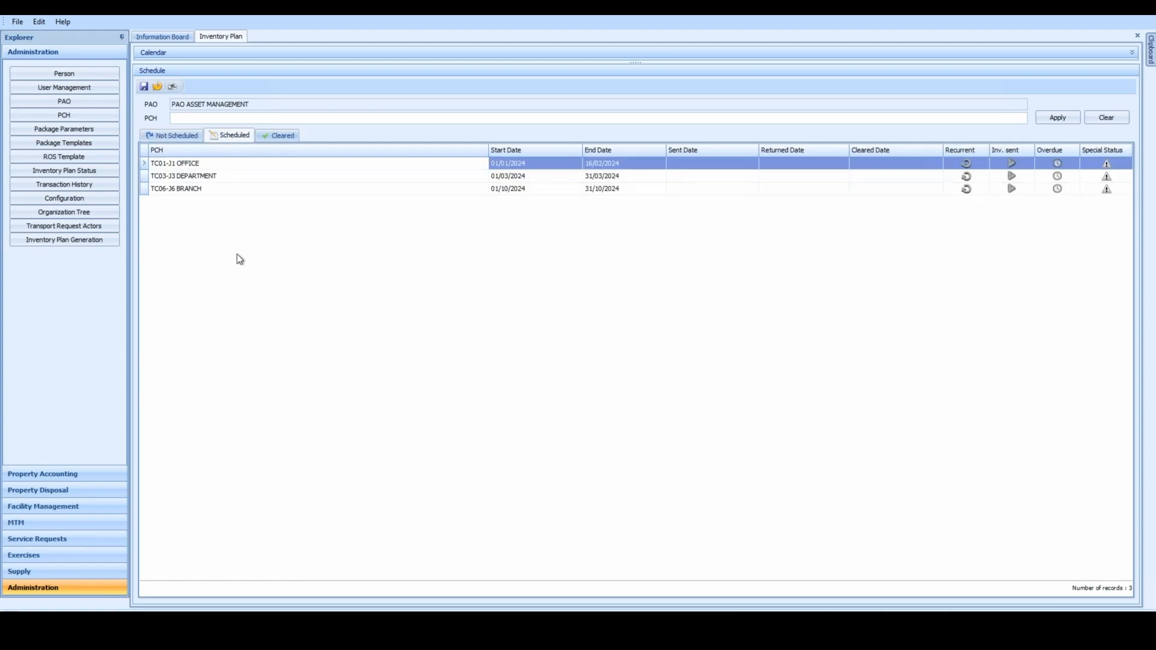
pyautogui.click(290, 137)
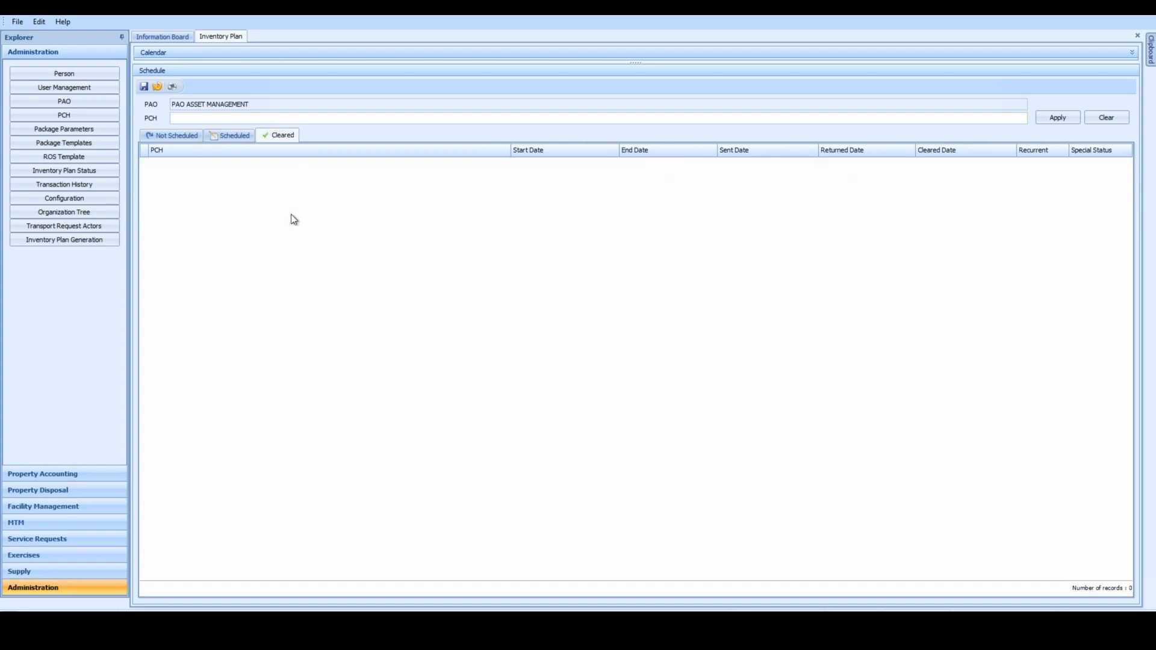
pyautogui.click(239, 136)
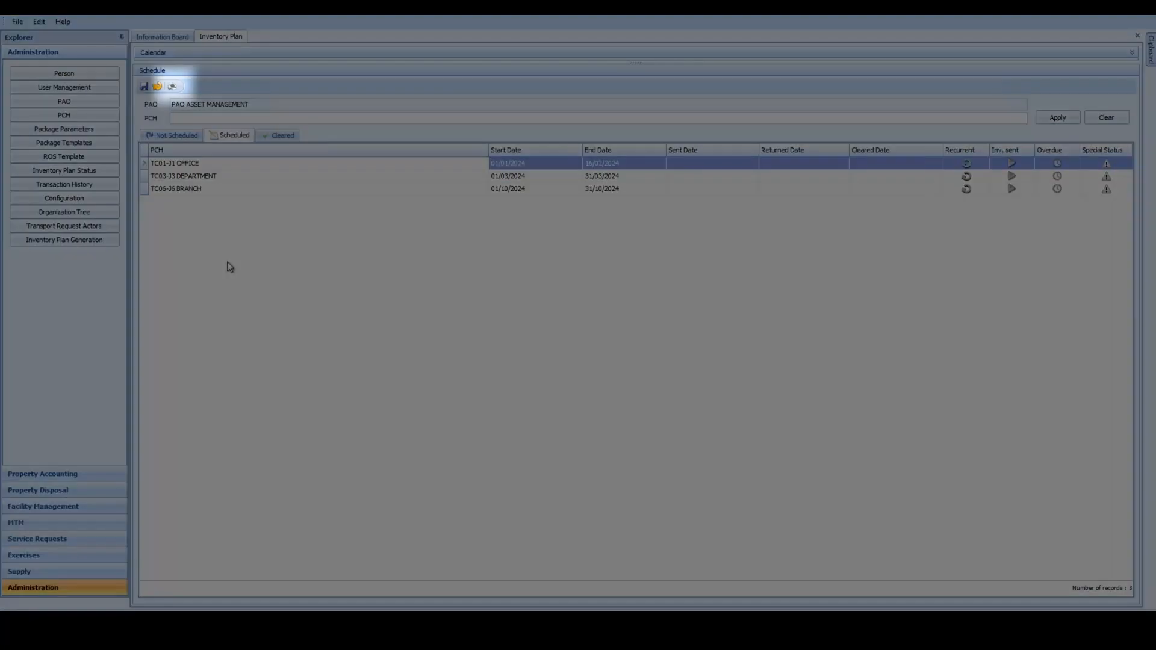
# - Preview the printable Inventory Plan report of scheduled inventories and close the preview
pyautogui.click(172, 88)
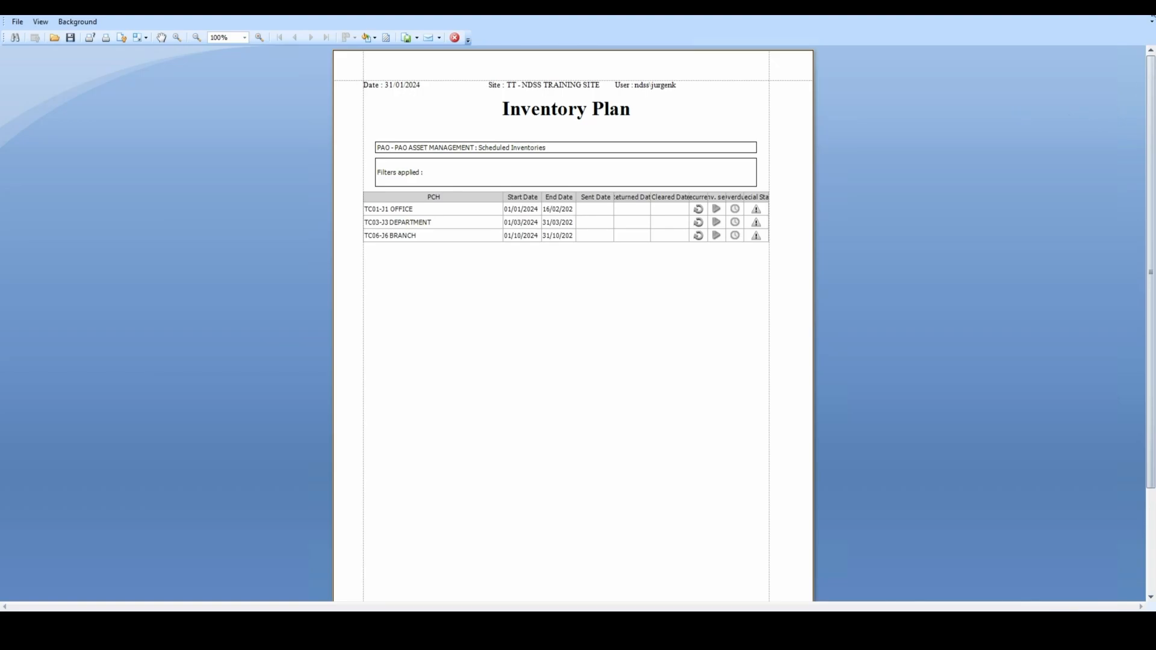
pyautogui.press('Escape')
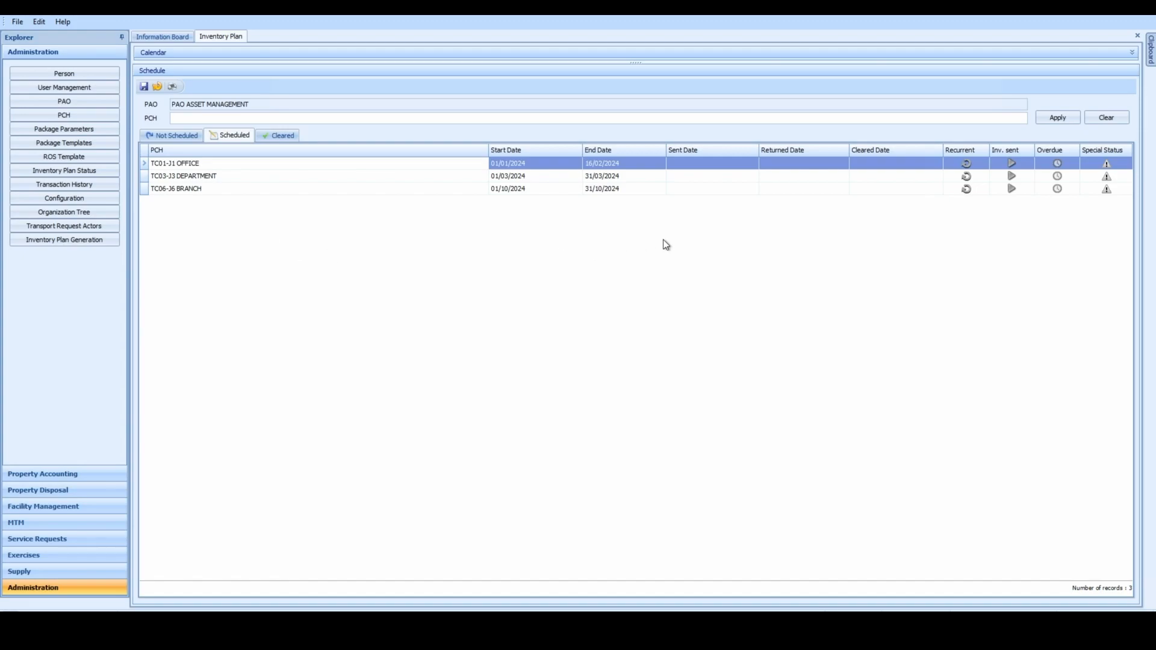
pyautogui.click(718, 165)
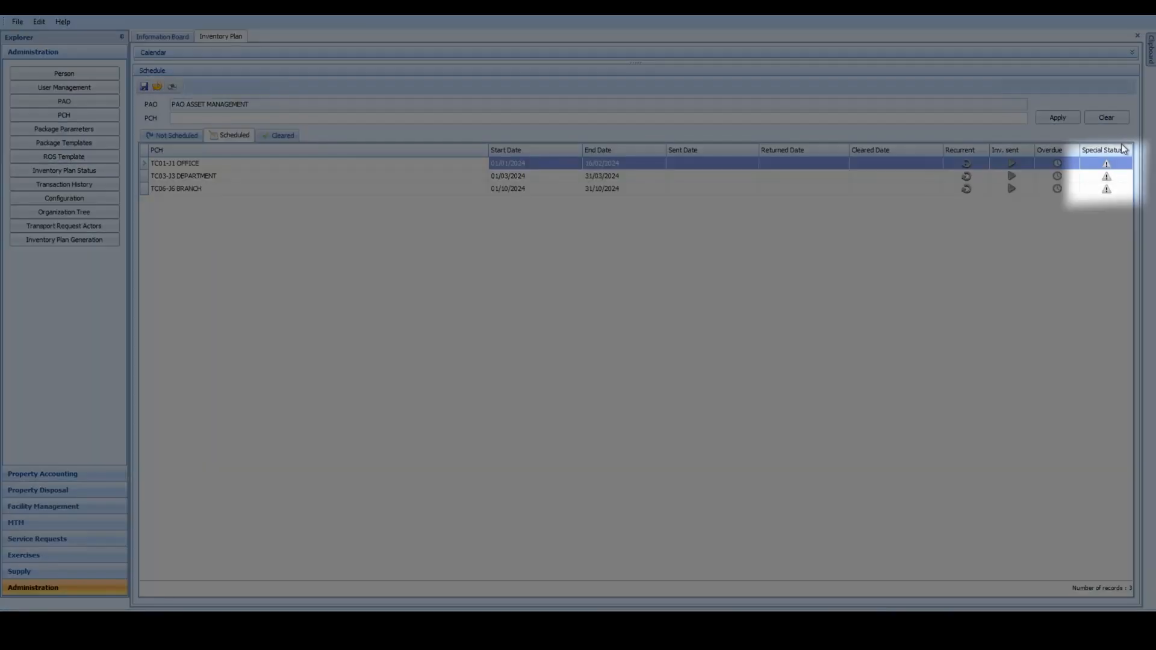
# - Give TC06-J6 BRANCH the special status "PCH unknown" with remark "Pending investigation for primary person responsible", and save the plan
pyautogui.click(1107, 189)
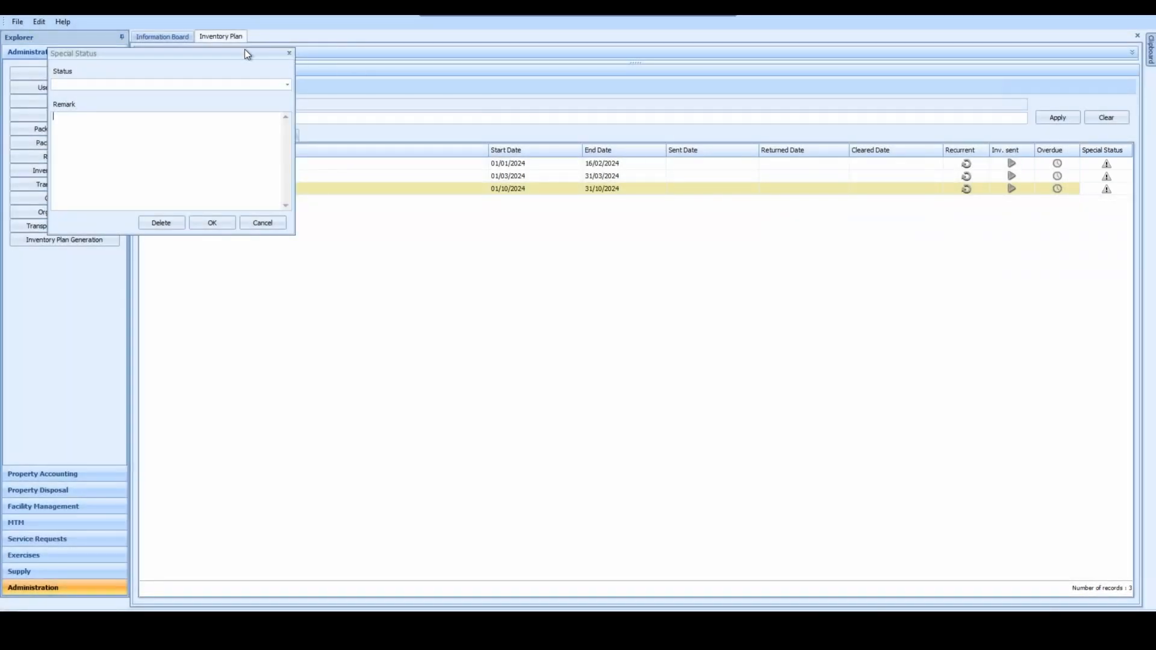
pyautogui.moveTo(244, 56); pyautogui.dragTo(572, 259)
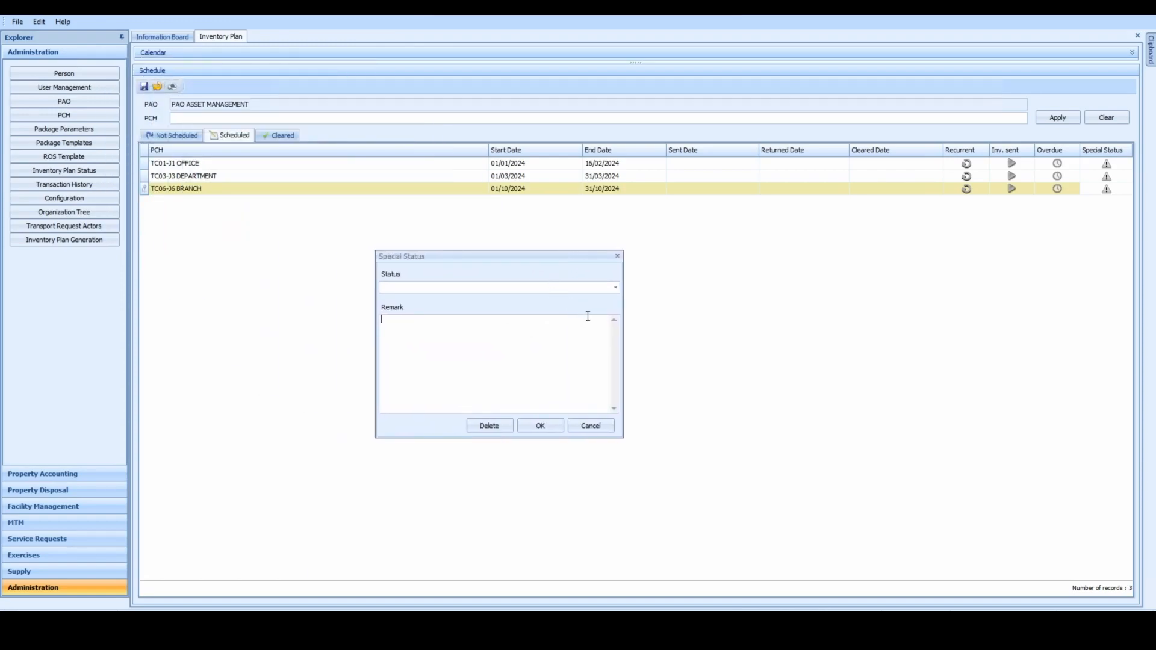
pyautogui.click(614, 290)
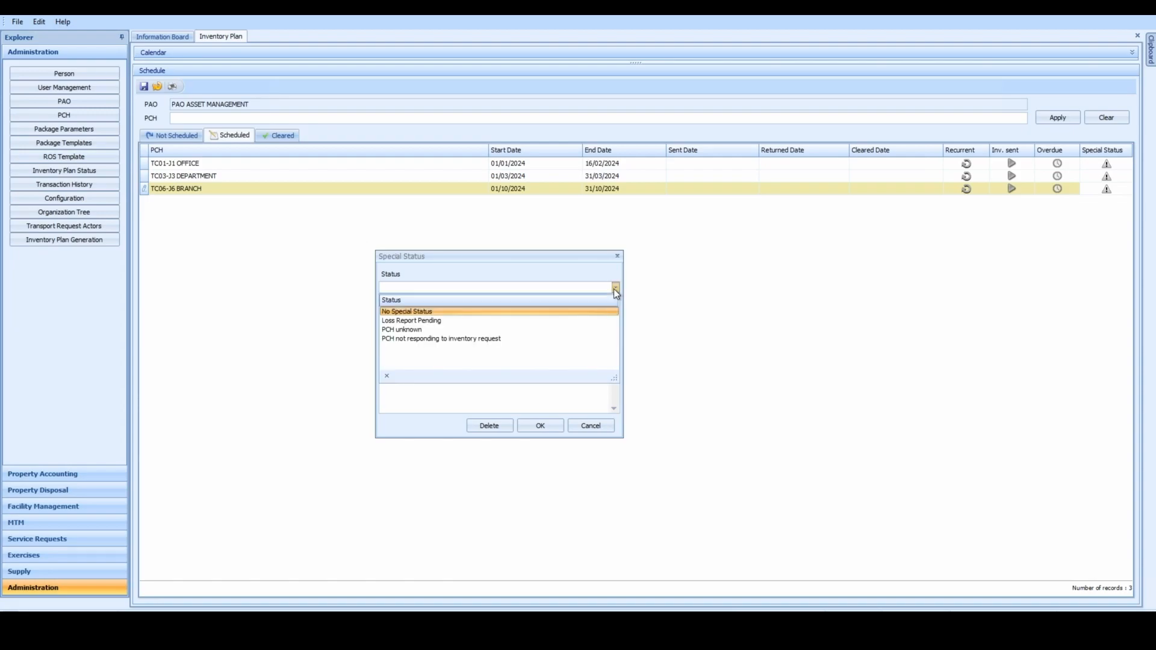
pyautogui.click(424, 330)
pyautogui.click(419, 342)
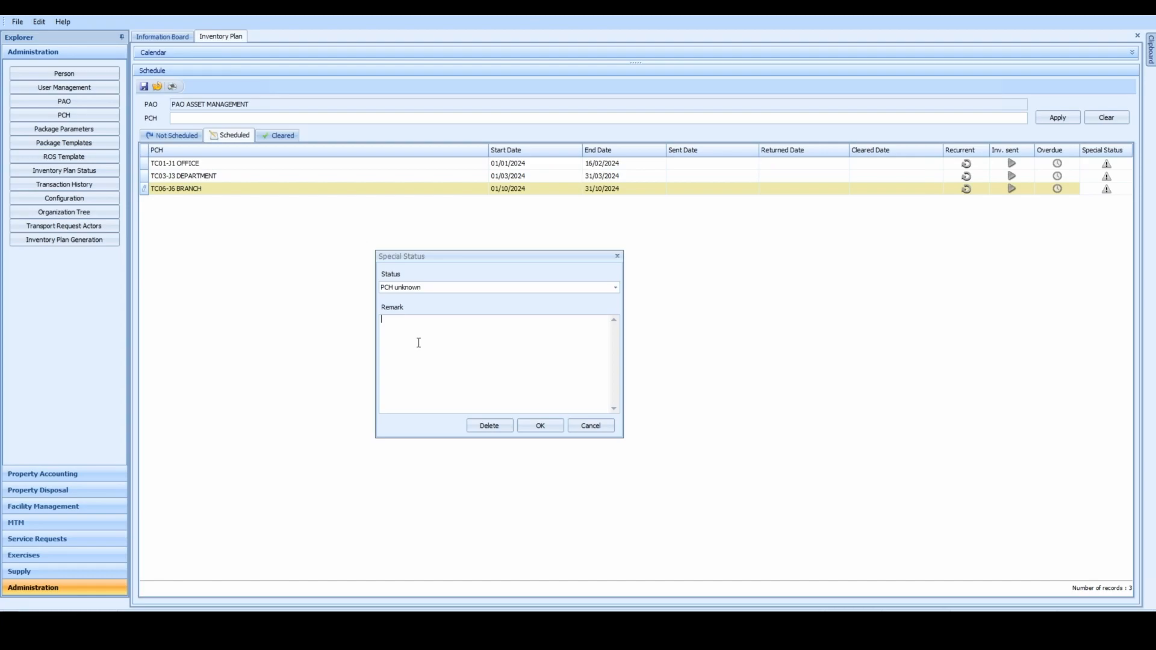
pyautogui.write('Pending investigation for primary person responsible')
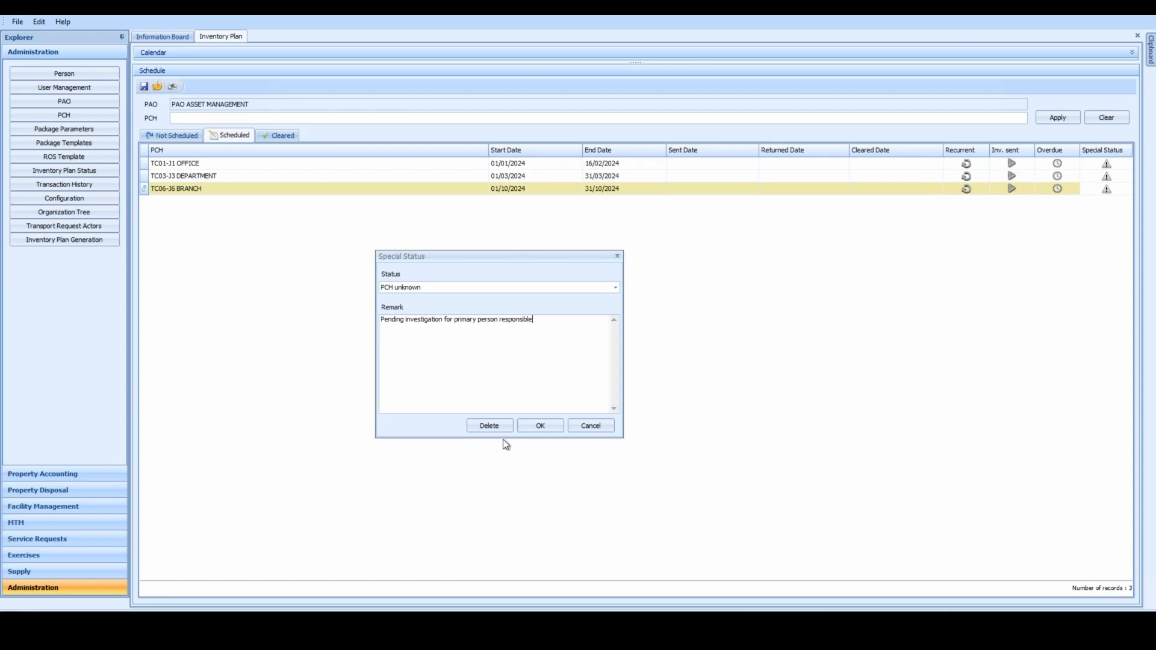
pyautogui.click(539, 428)
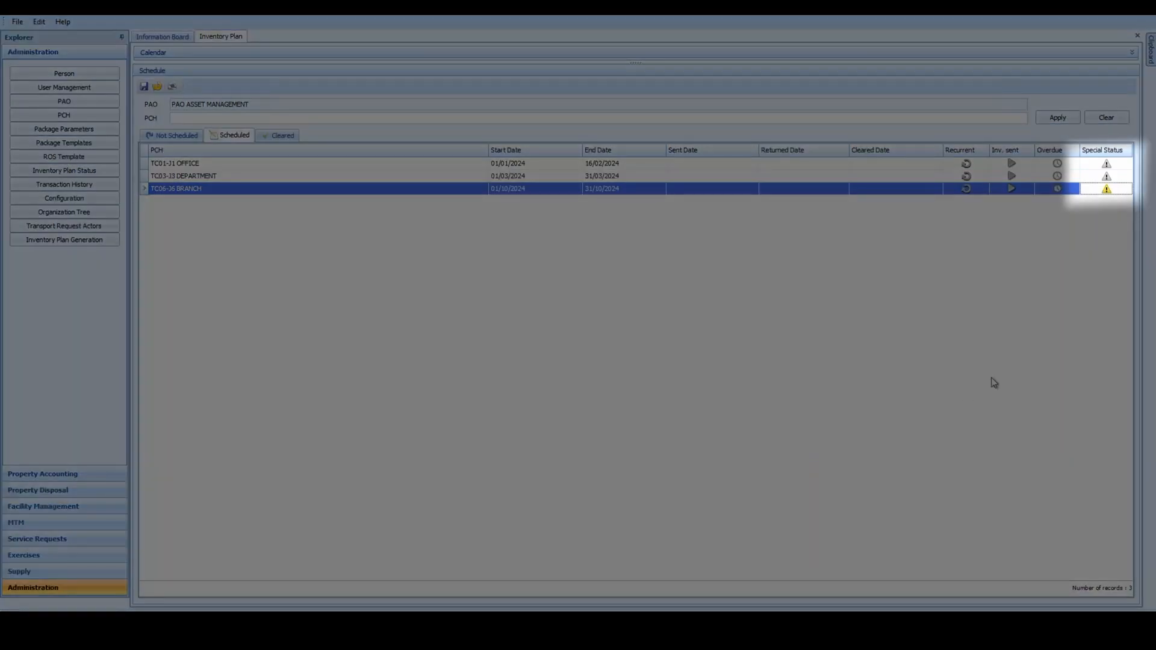
pyautogui.moveTo(1108, 192)
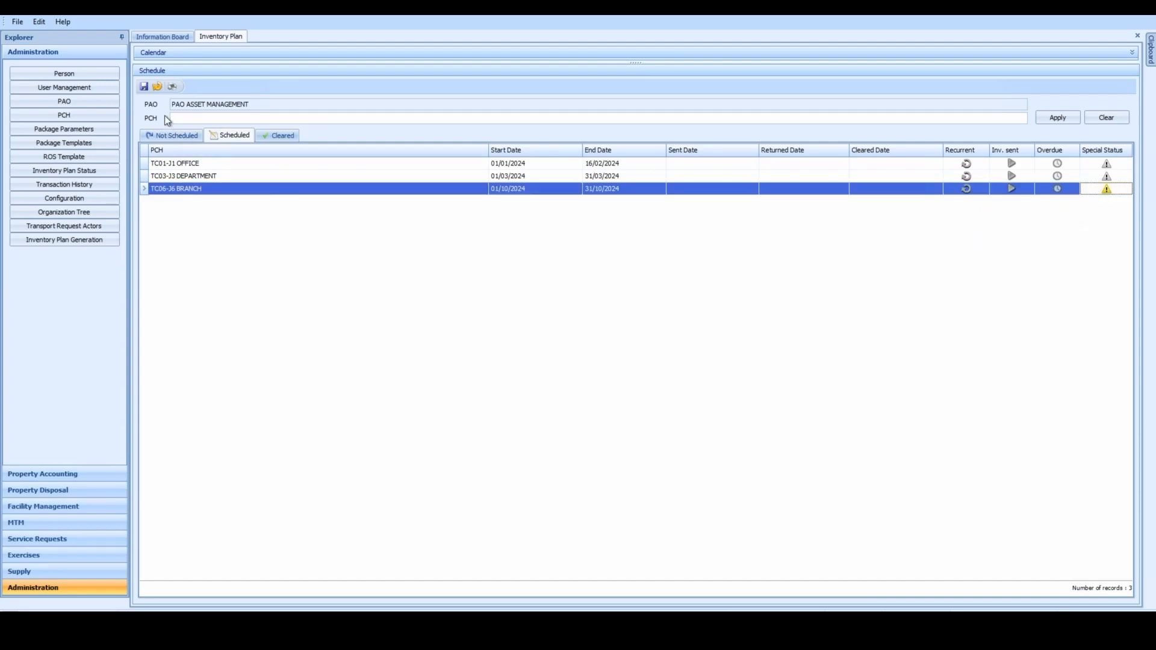
pyautogui.click(145, 87)
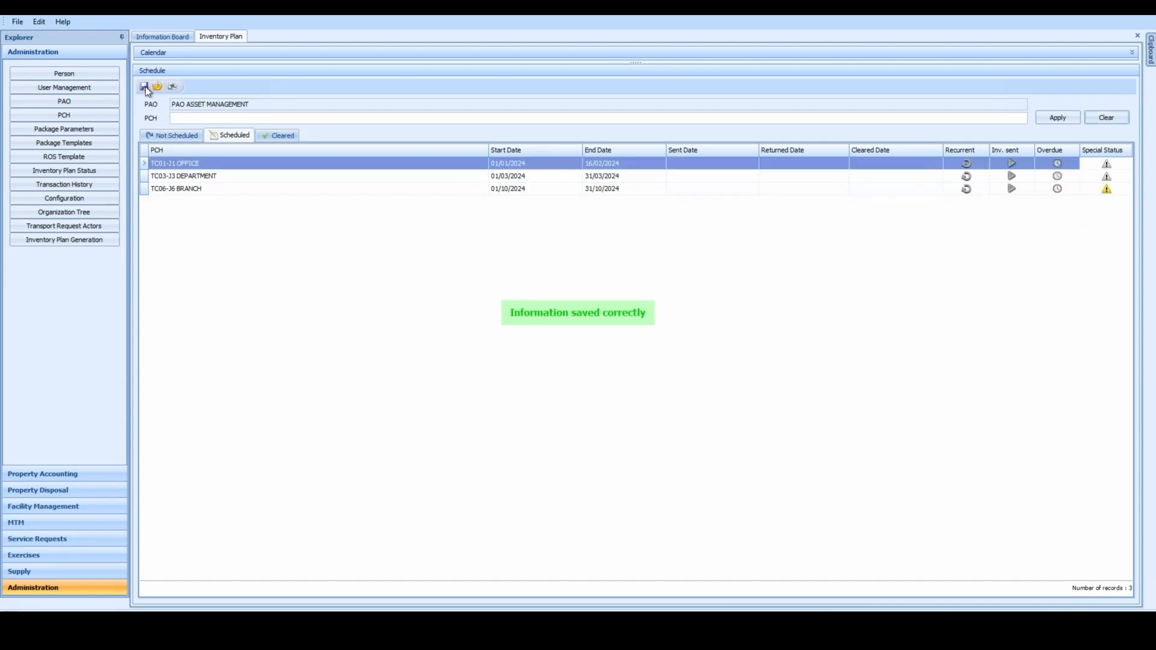
# - Refresh the Information Board to check special statuses in the inventories progress chart, and return to the Inventory Plan
pyautogui.click(163, 38)
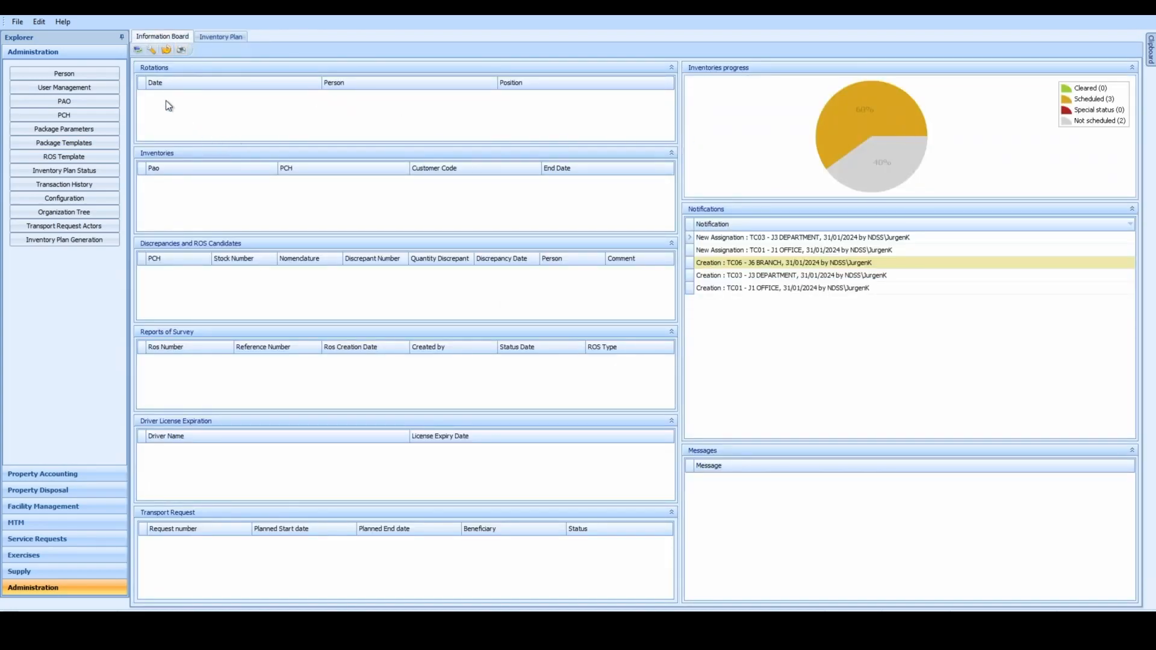
pyautogui.click(166, 49)
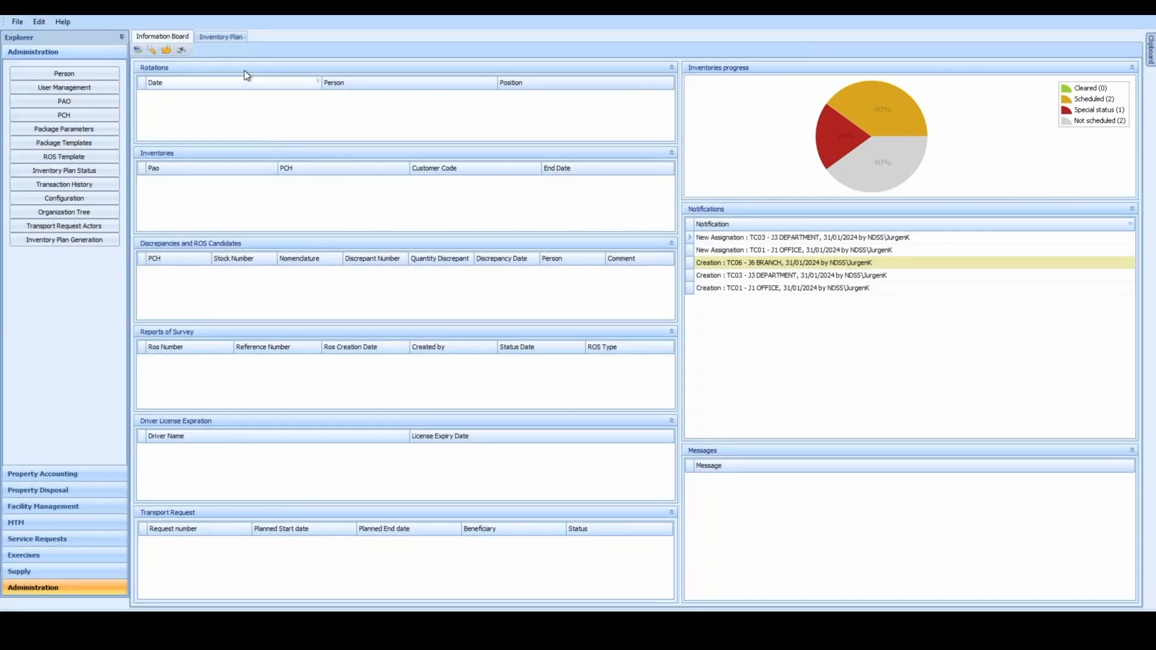
pyautogui.click(228, 37)
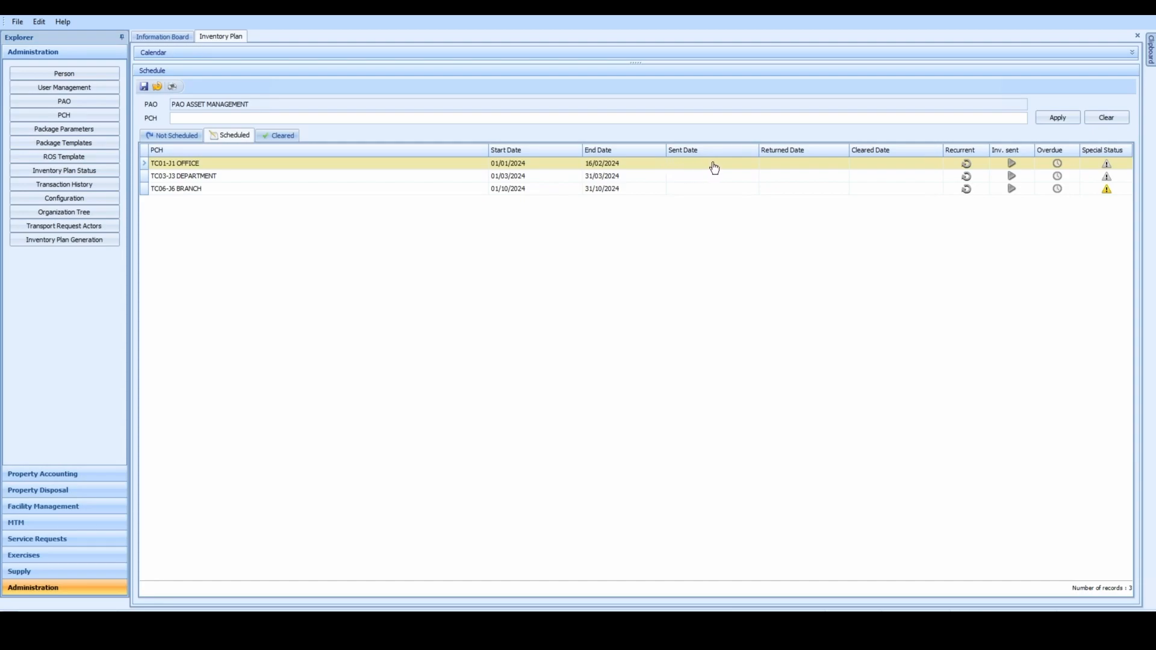
pyautogui.click(744, 160)
pyautogui.click(744, 167)
pyautogui.click(754, 163)
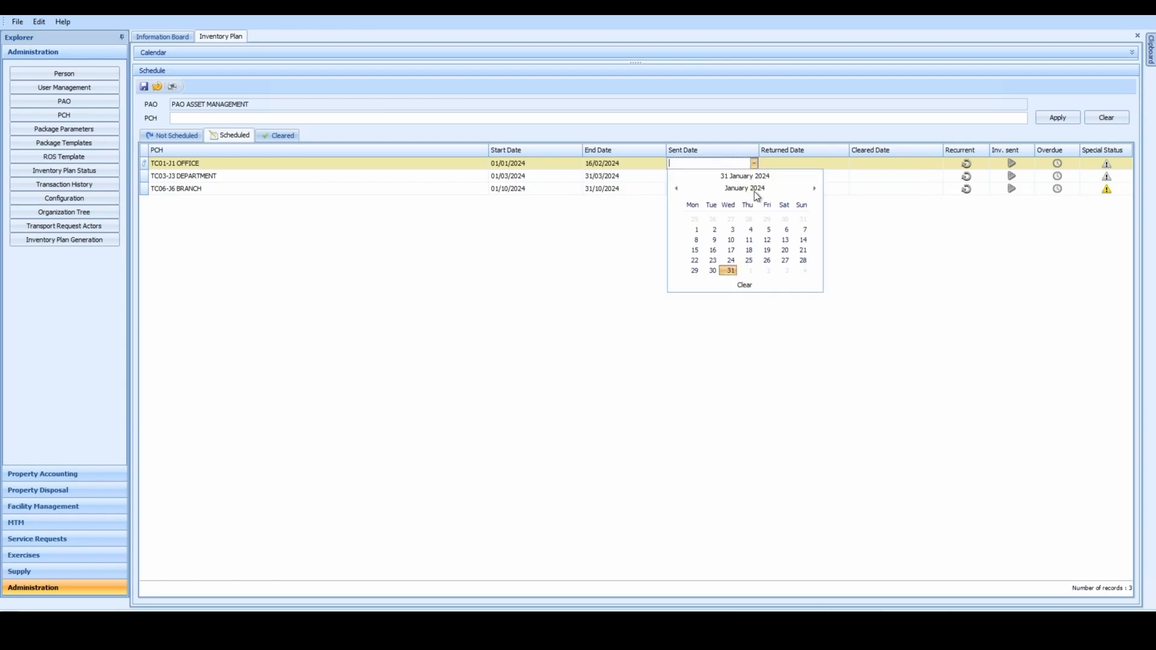
pyautogui.click(827, 220)
pyautogui.click(891, 230)
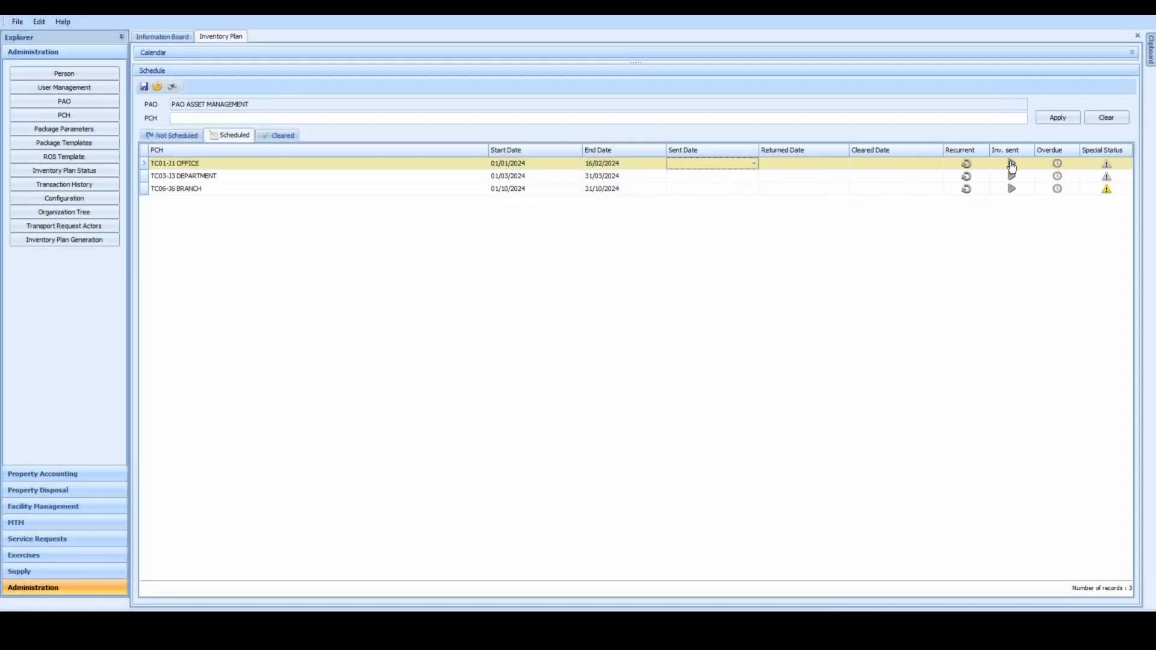
# - Process TC01-J1 OFFICE's balance list for print preview with certification letter, PCH responsibilities and inventory cover sheet, without hand over document, updating the sent date
pyautogui.click(1011, 164)
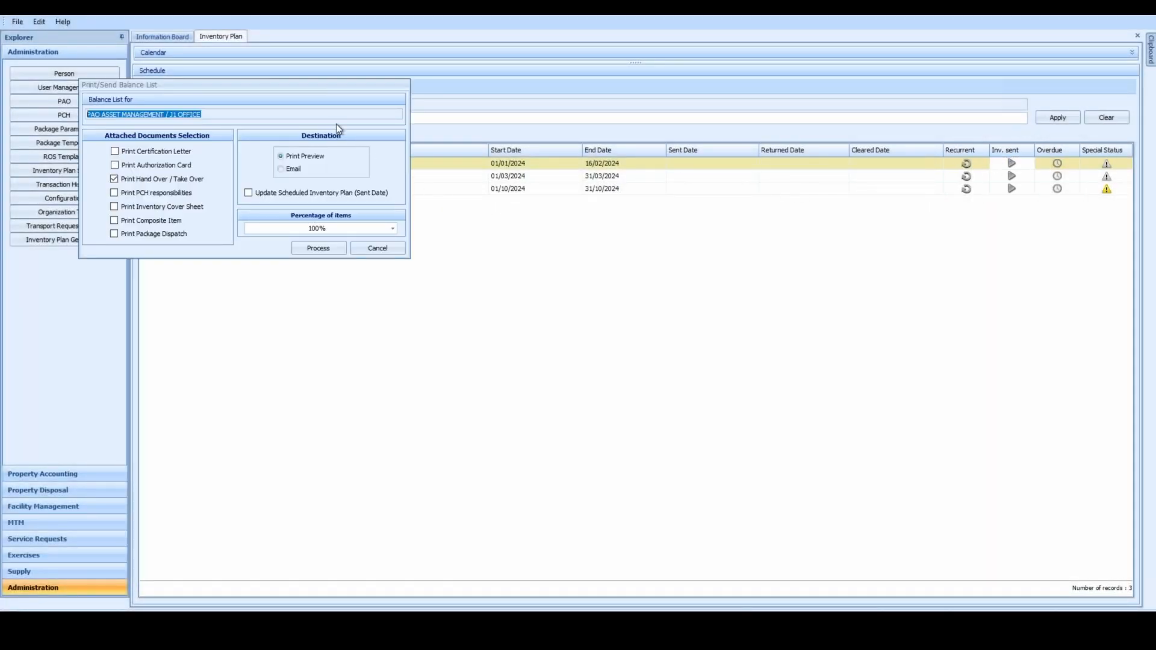
pyautogui.moveTo(319, 84); pyautogui.dragTo(505, 234)
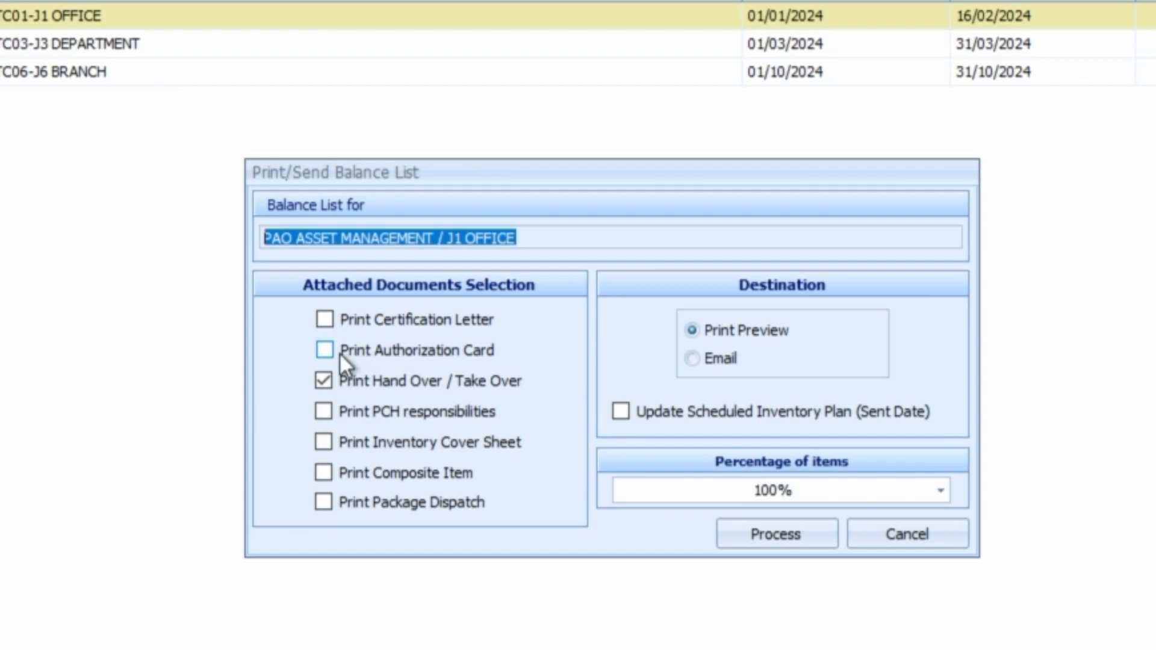
pyautogui.click(325, 319)
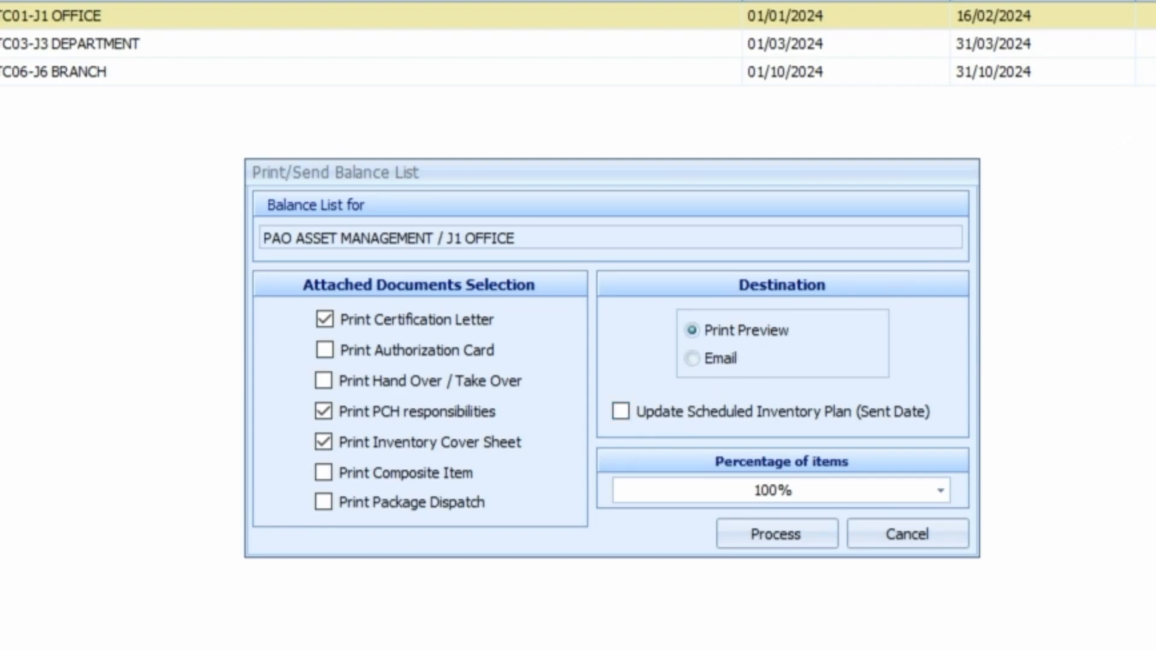
pyautogui.click(620, 411)
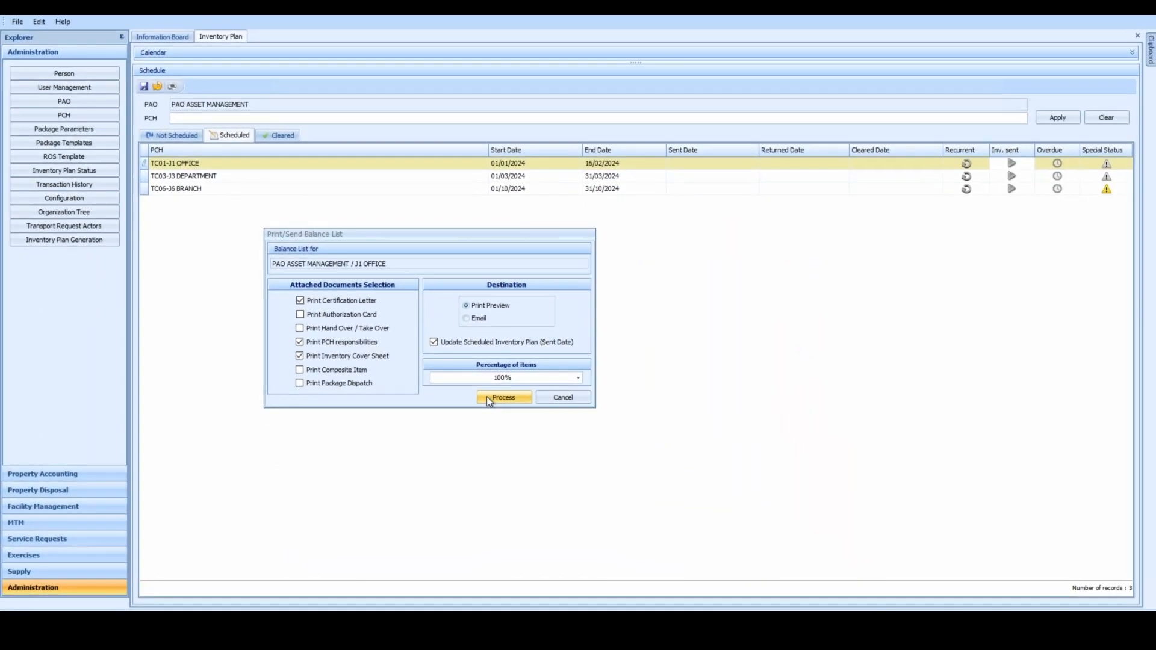
pyautogui.click(487, 396)
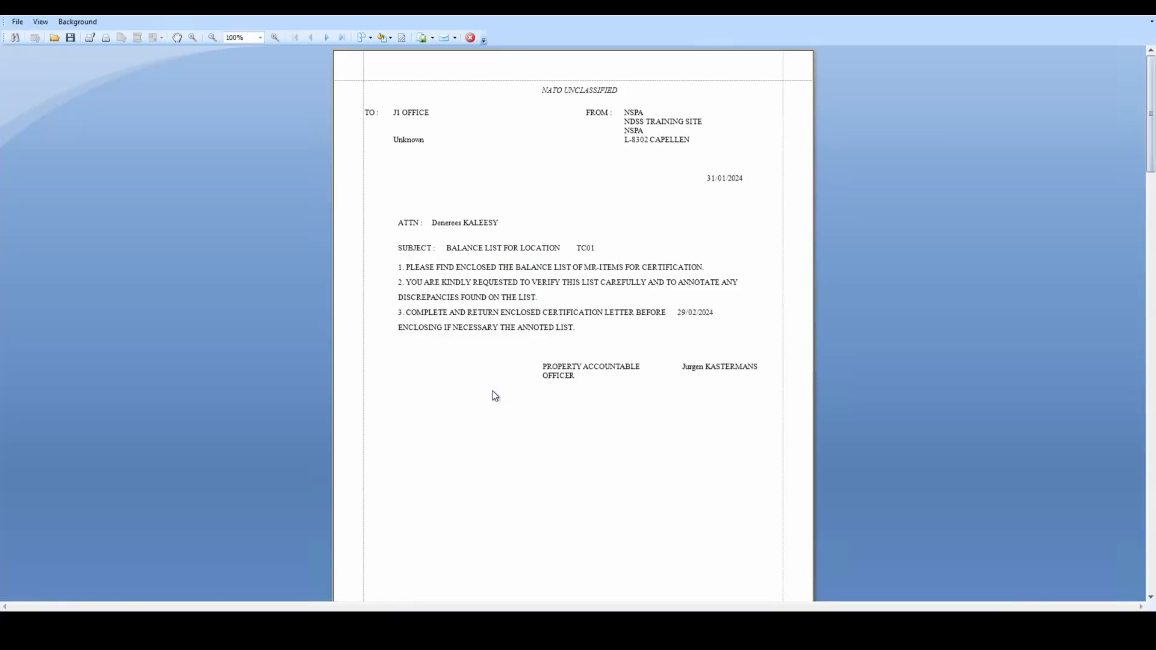
# - Review the previewed balance list package for J1 OFFICE: cover letter, certification letter, PCH responsibilities and property accounting balance list
pyautogui.scroll(-3, 492, 401)
pyautogui.scroll(-15, 493, 397)
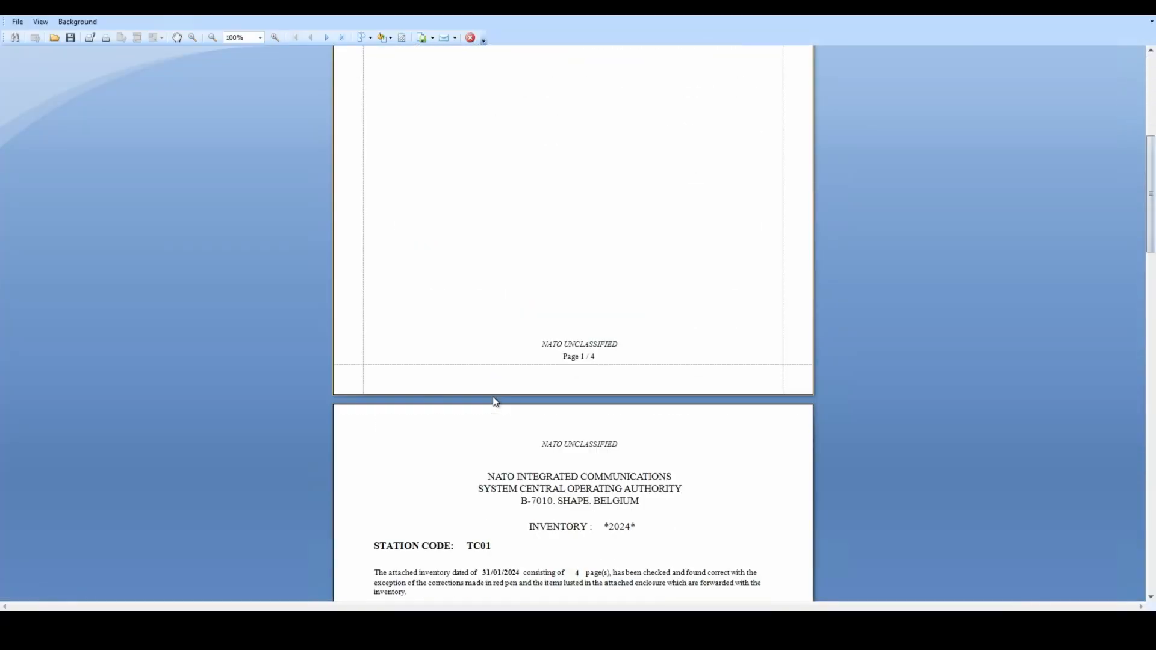
pyautogui.scroll(-4, 493, 398)
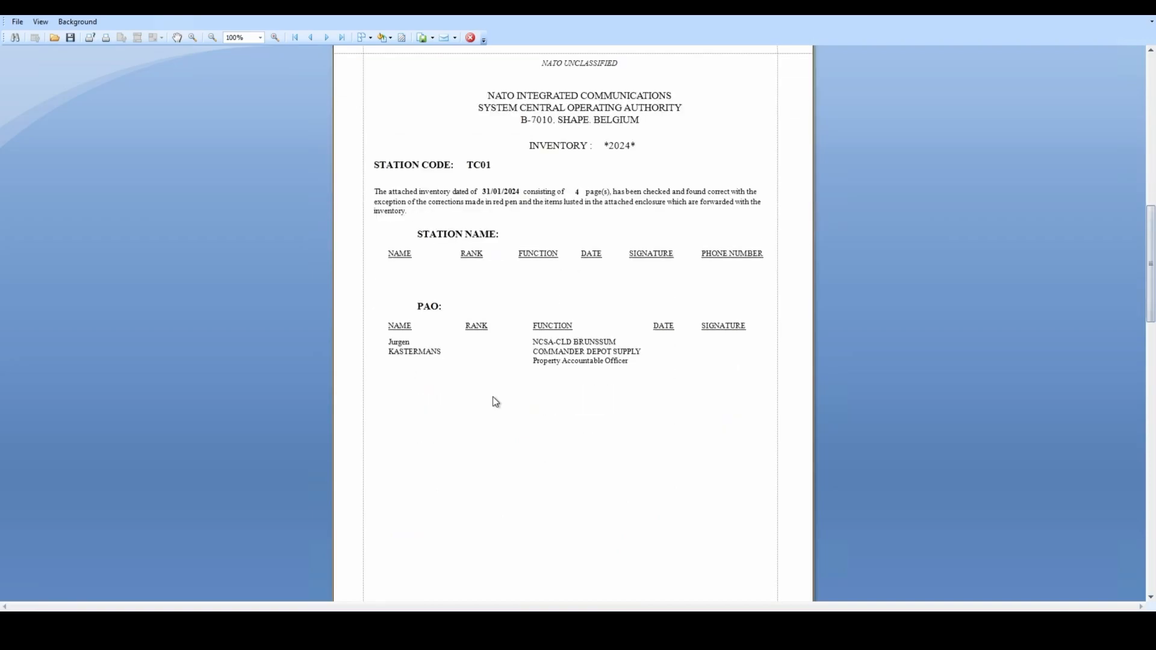
pyautogui.scroll(-15, 492, 397)
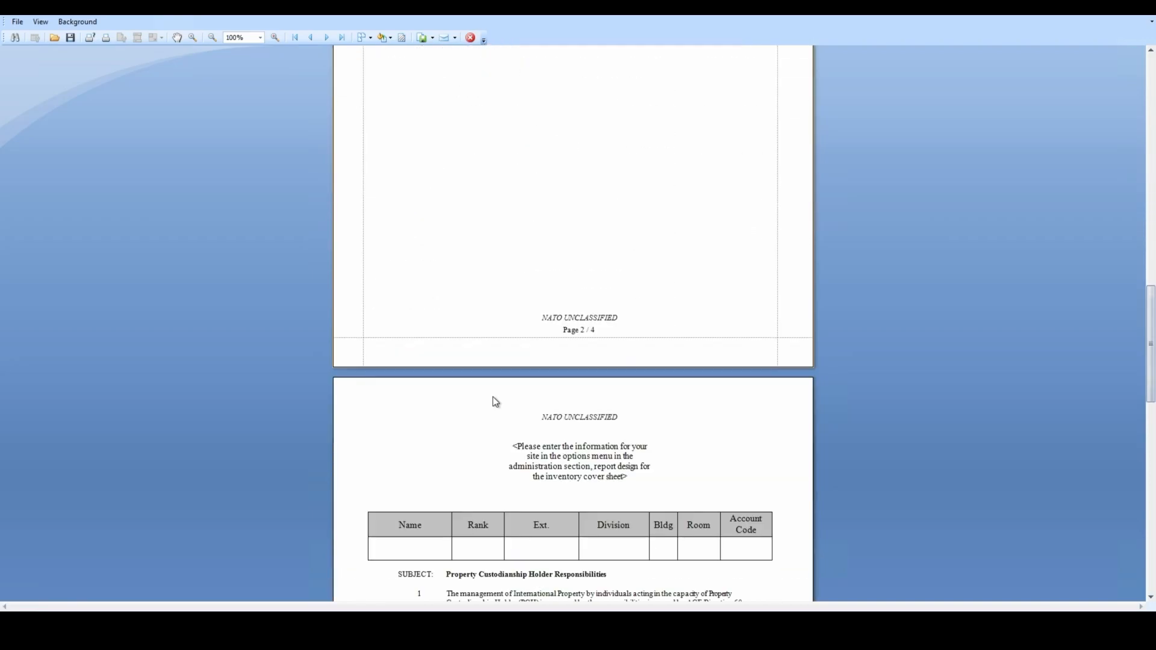
pyautogui.scroll(-4, 493, 398)
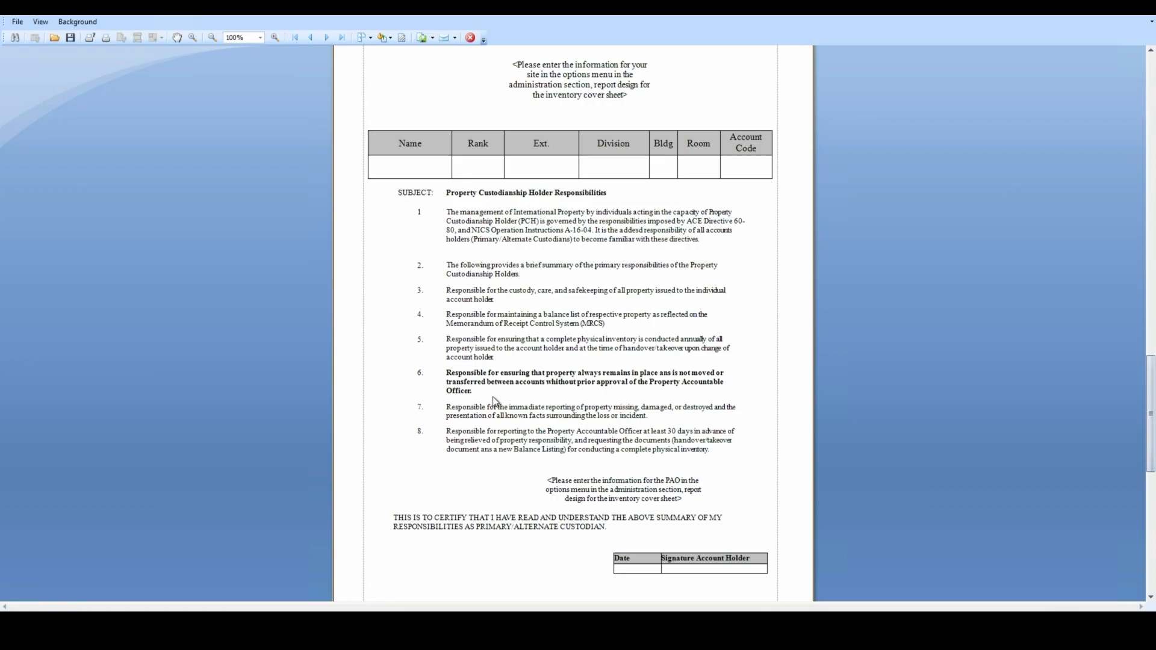
pyautogui.scroll(-1, 492, 398)
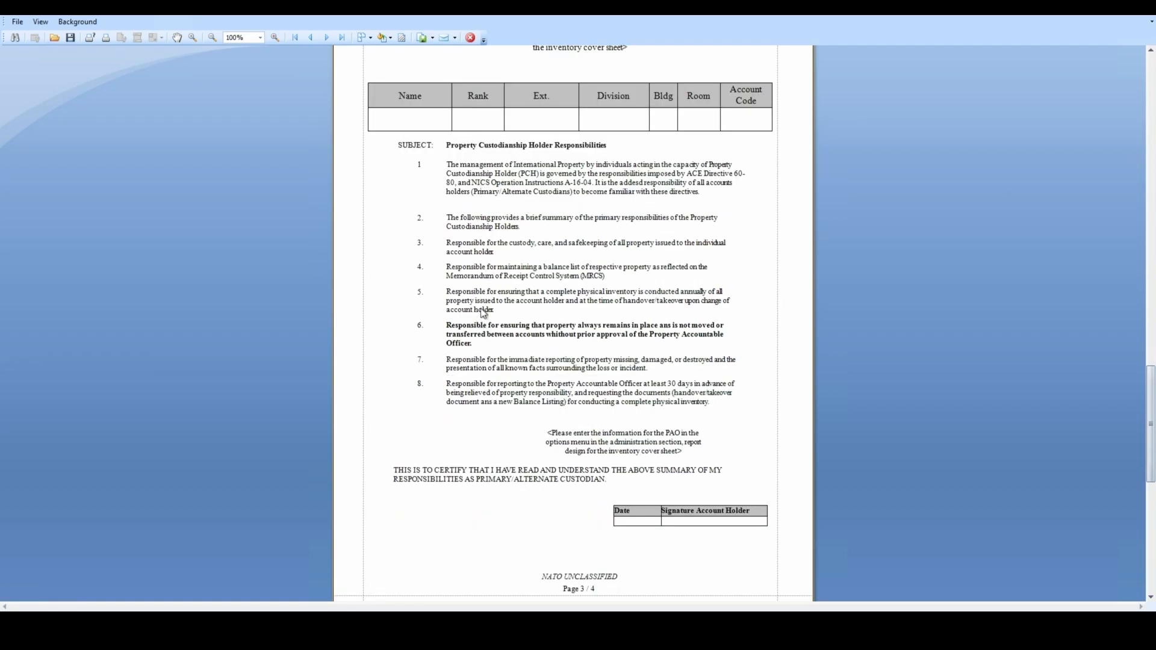
pyautogui.scroll(-5, 473, 391)
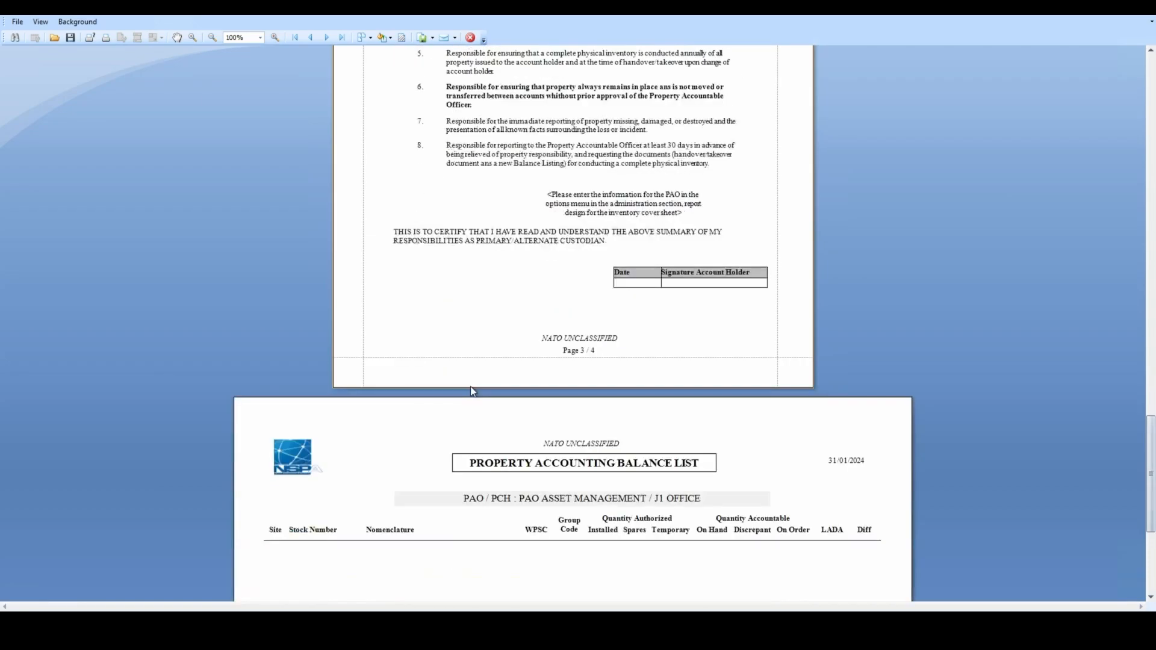
pyautogui.scroll(-6, 473, 391)
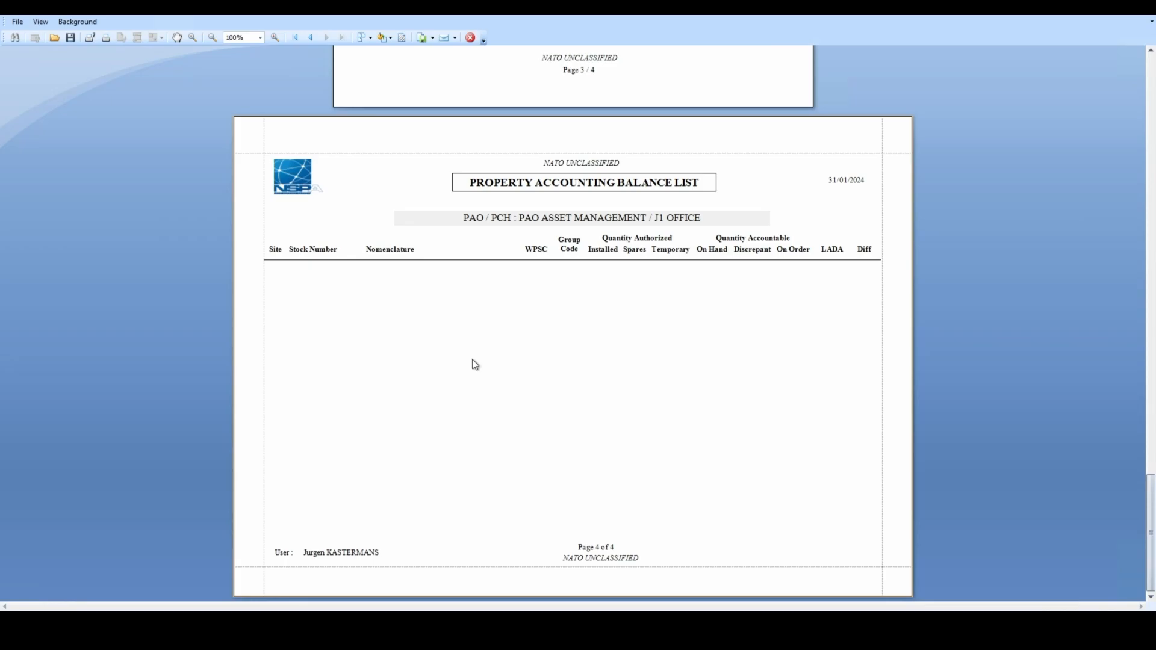
pyautogui.scroll(9, 473, 362)
pyautogui.scroll(10, 473, 366)
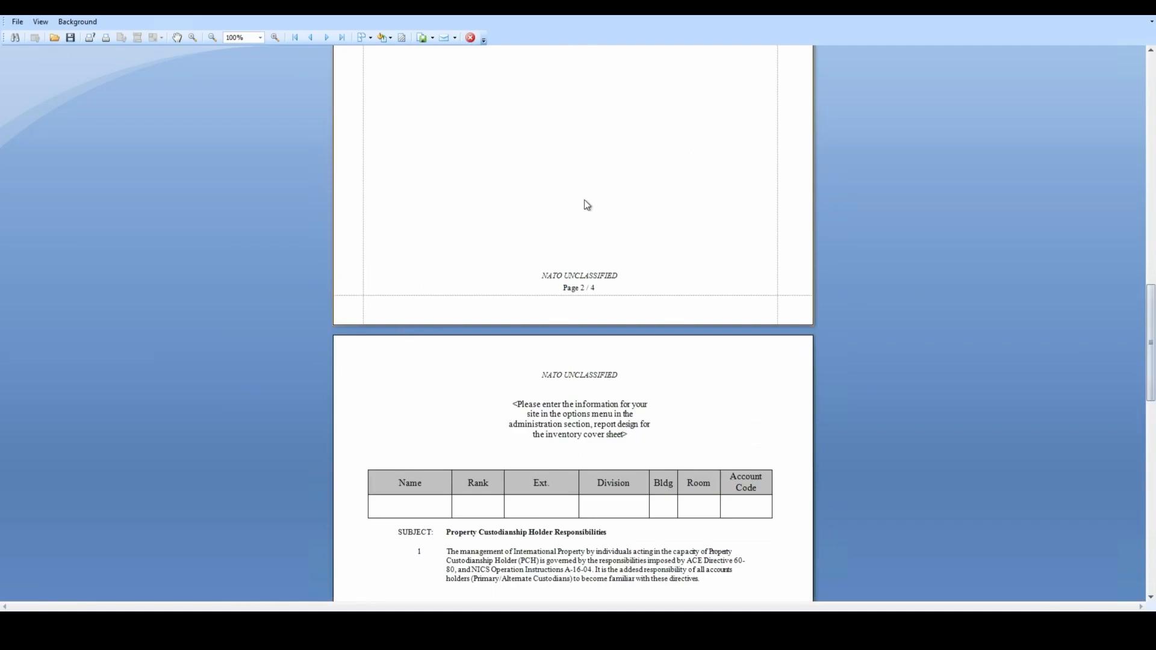
# - Check the export file formats offered for the balance list document and close the preview
pyautogui.click(20, 23)
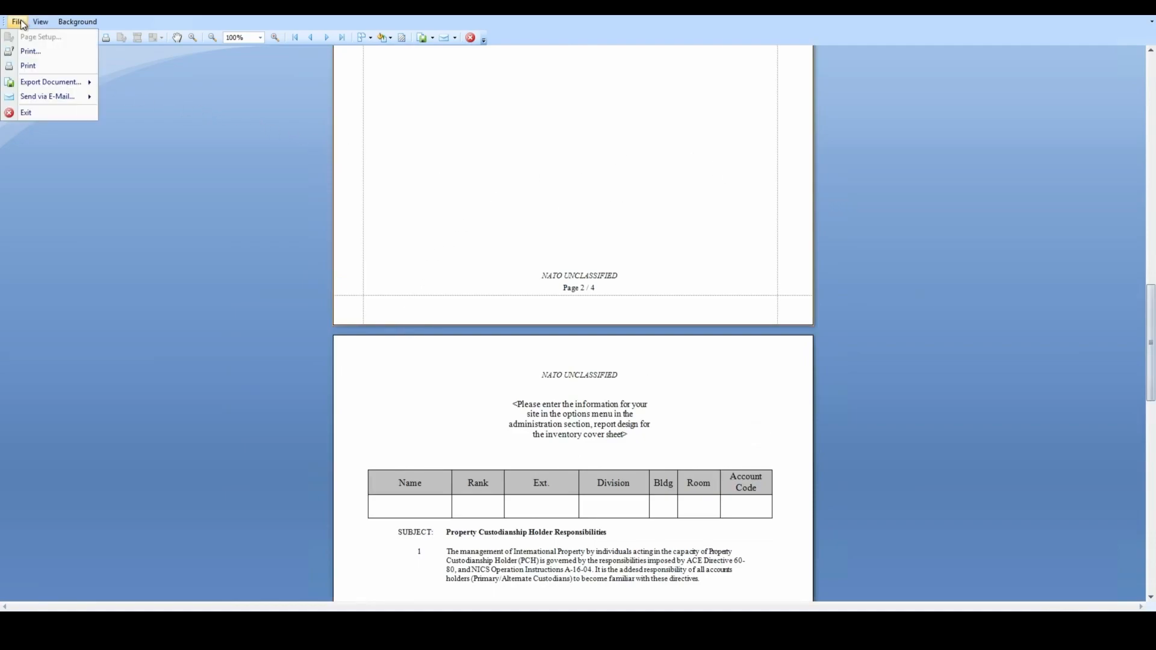
pyautogui.moveTo(64, 81)
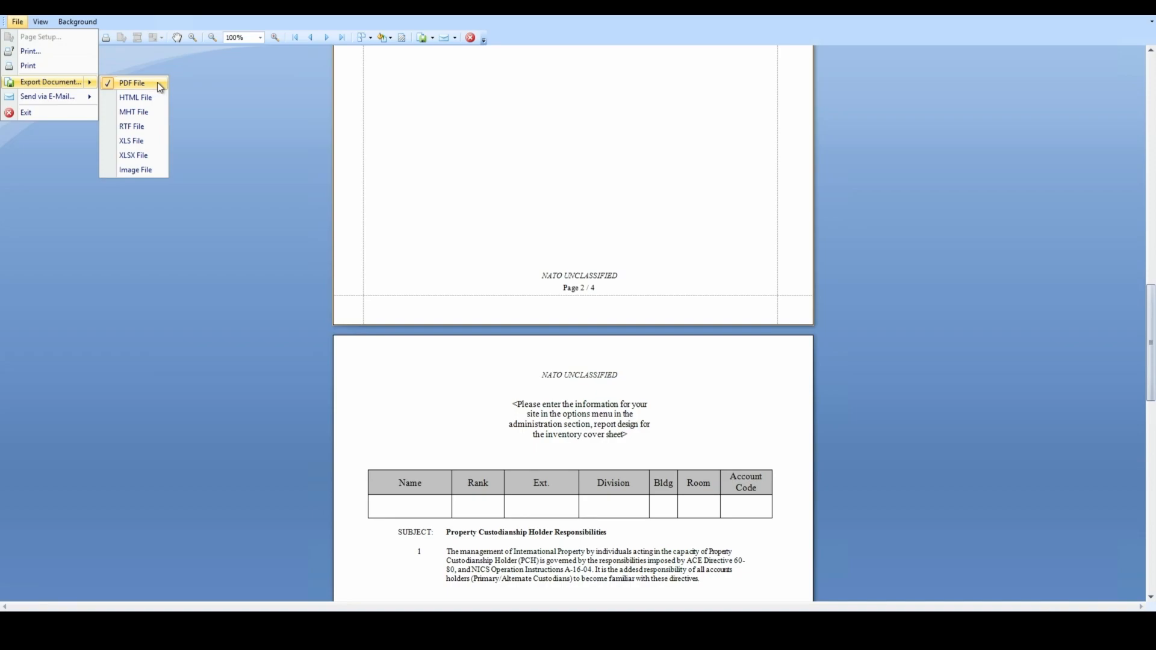
pyautogui.click(208, 88)
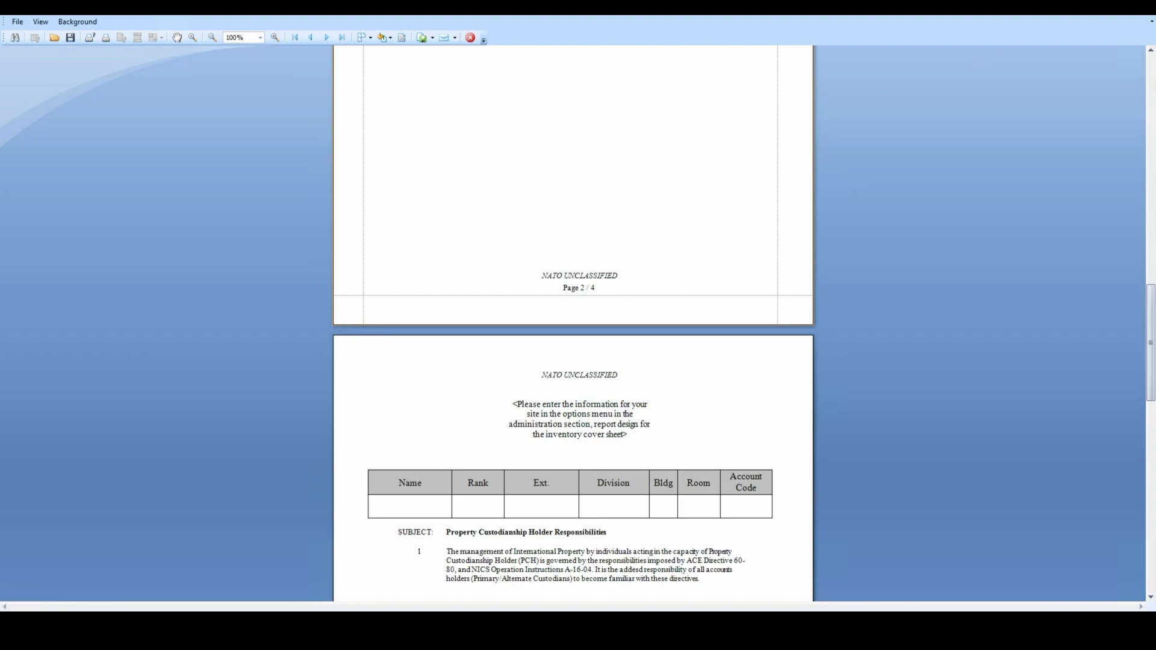
pyautogui.click(1142, 7)
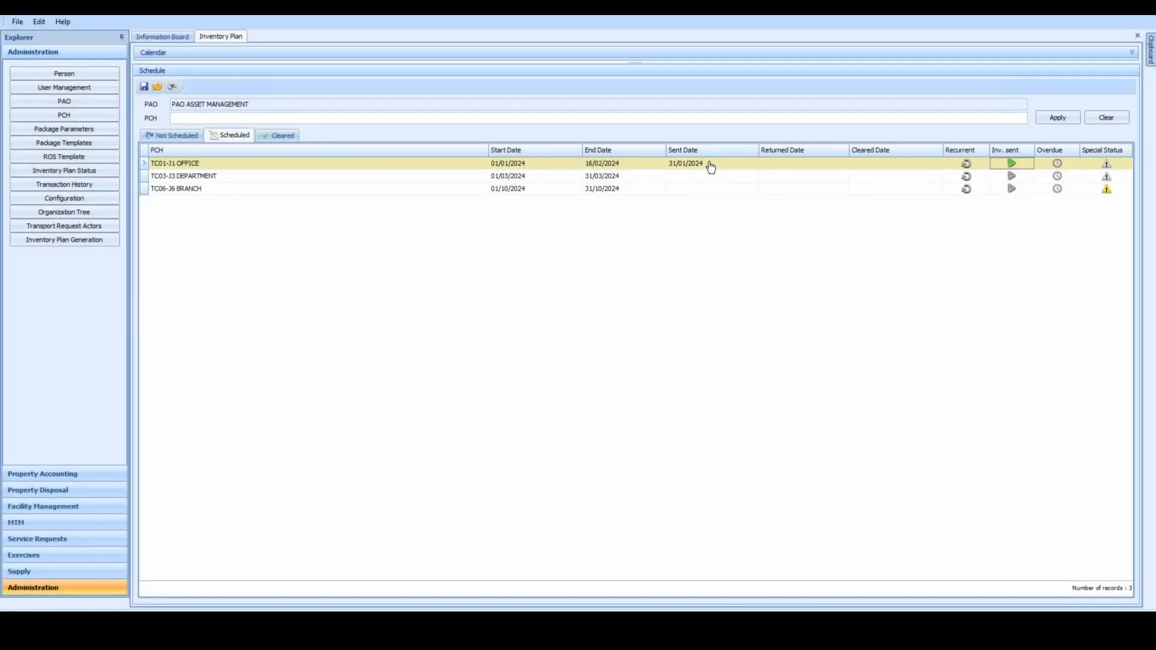
pyautogui.click(710, 165)
pyautogui.click(572, 161)
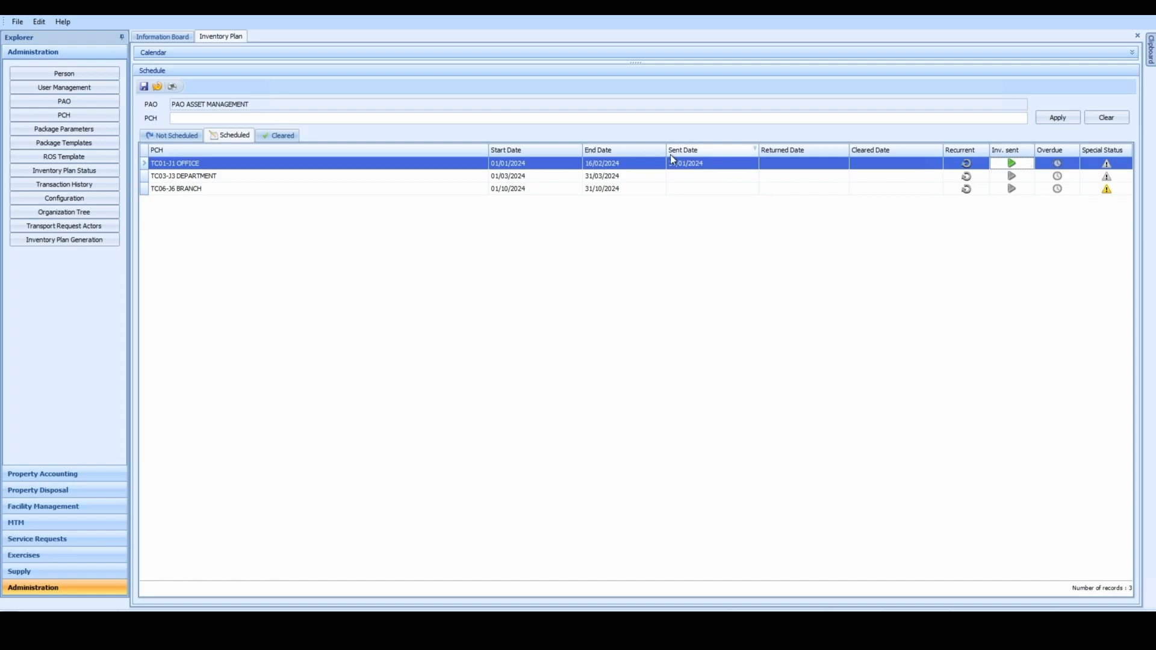
pyautogui.click(530, 169)
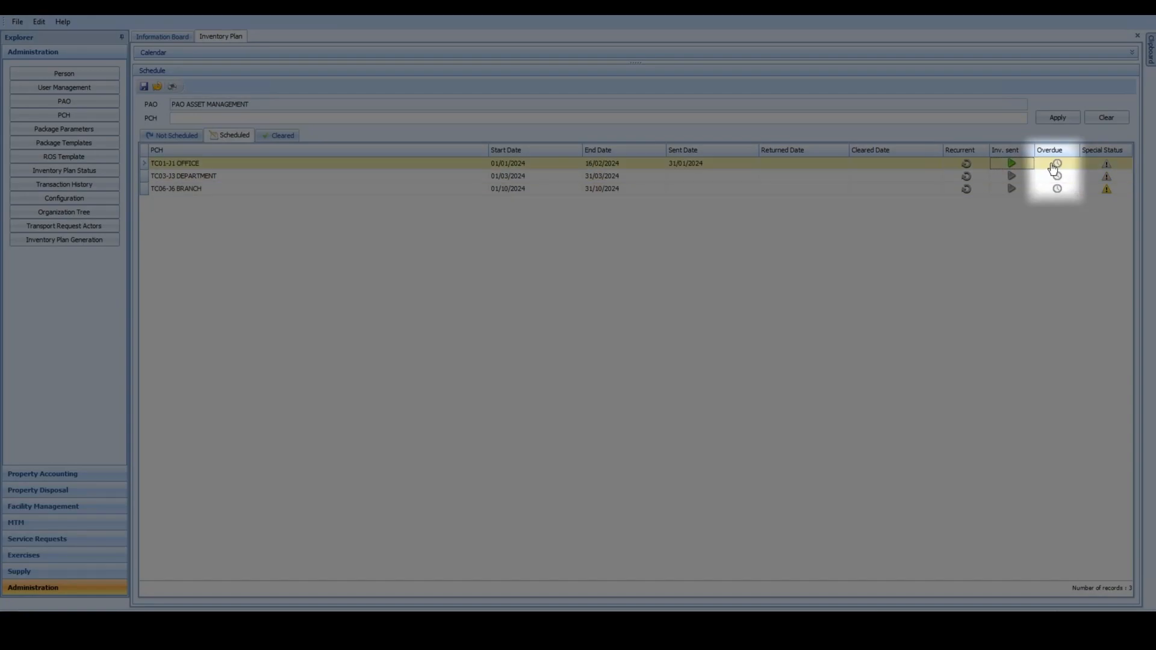
# - Set the end date of TC01-J1 OFFICE's scheduled inventory to 31/01/2024 and save the plan
pyautogui.click(632, 164)
pyautogui.click(661, 163)
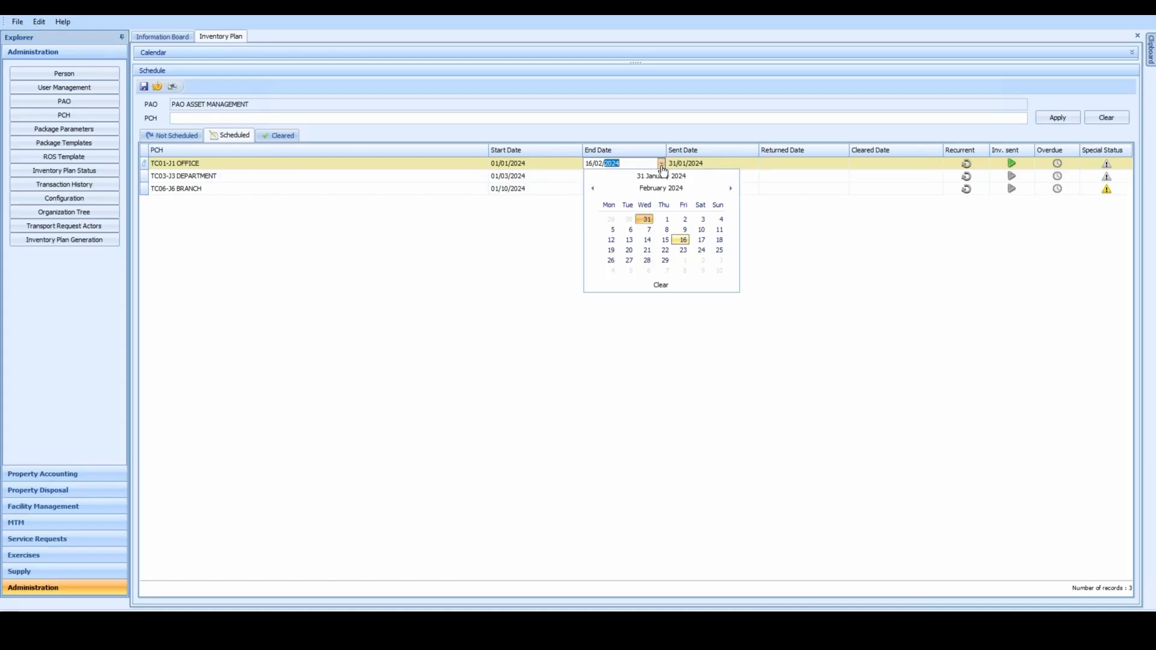
pyautogui.click(652, 210)
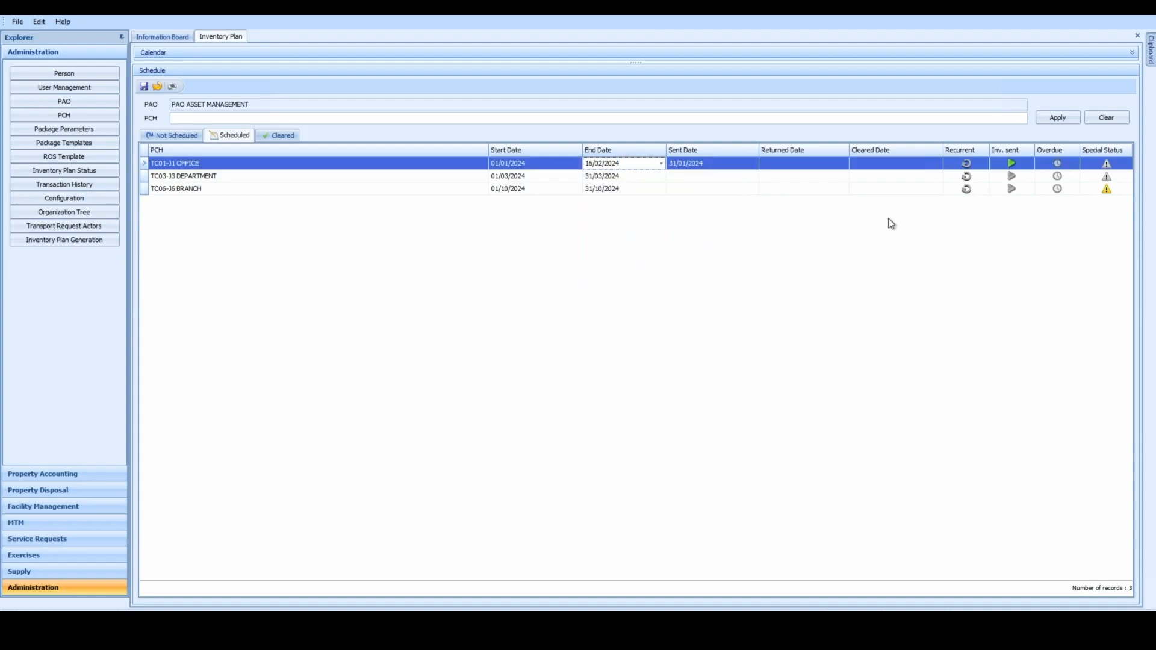
pyautogui.click(661, 163)
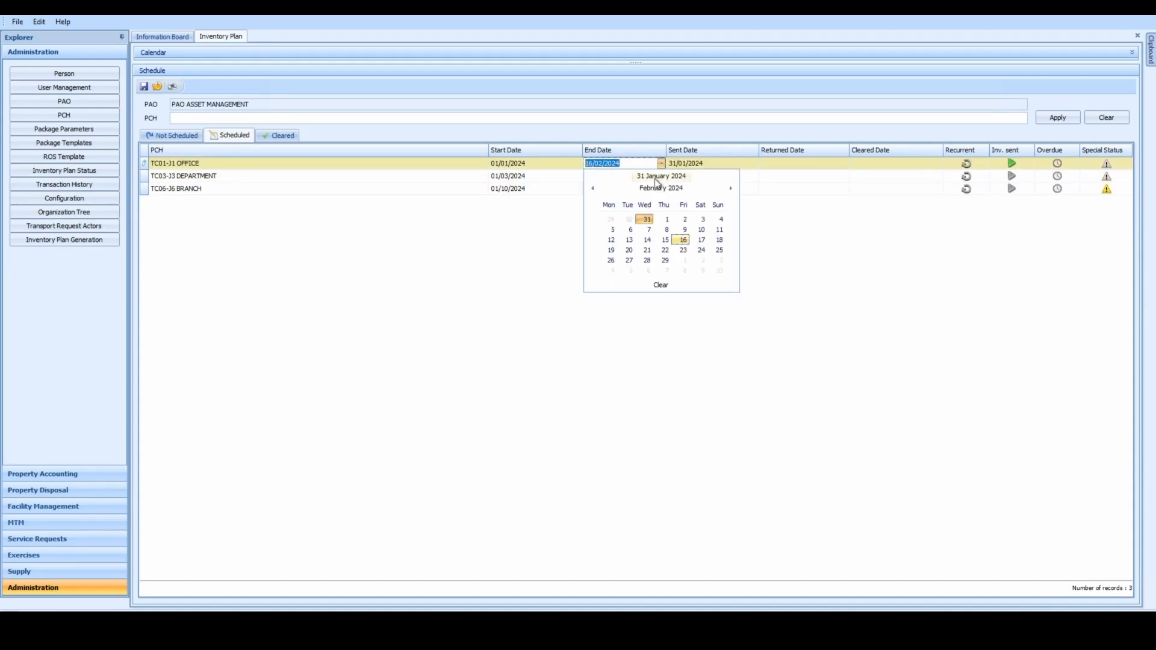
pyautogui.click(592, 189)
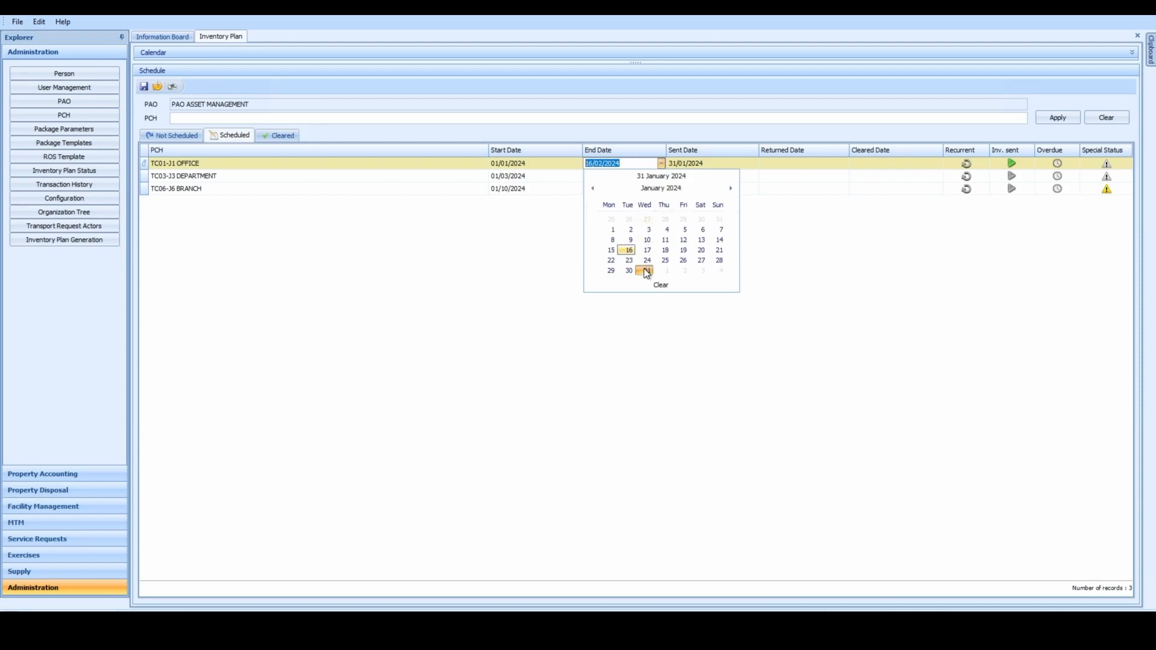
pyautogui.click(645, 271)
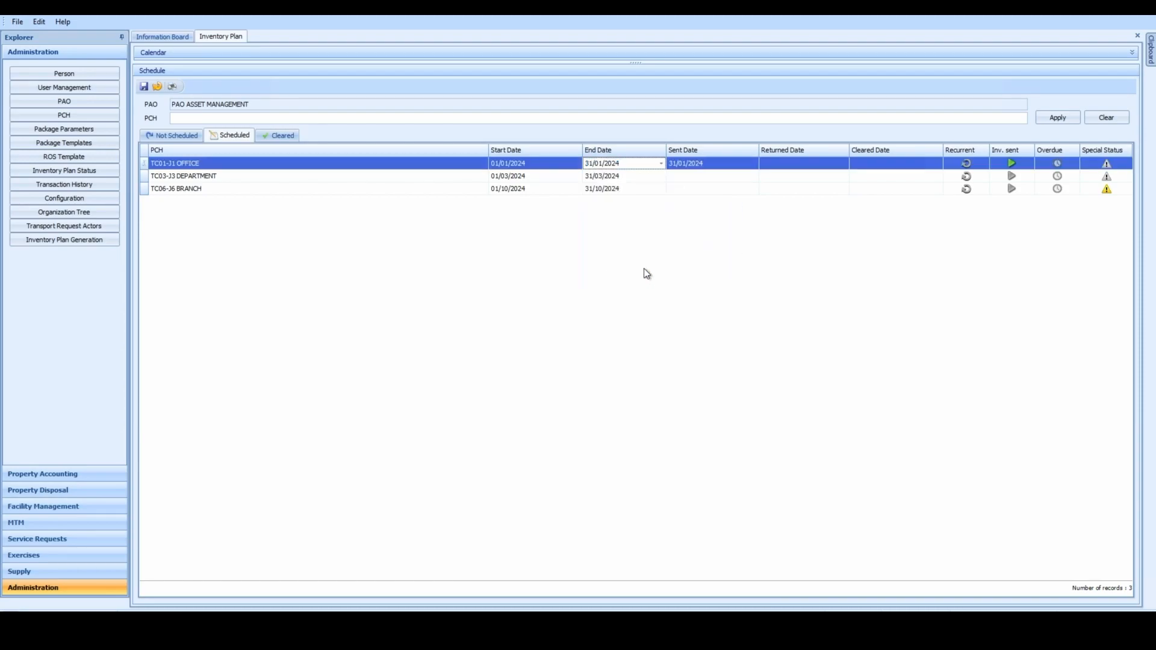
pyautogui.click(143, 87)
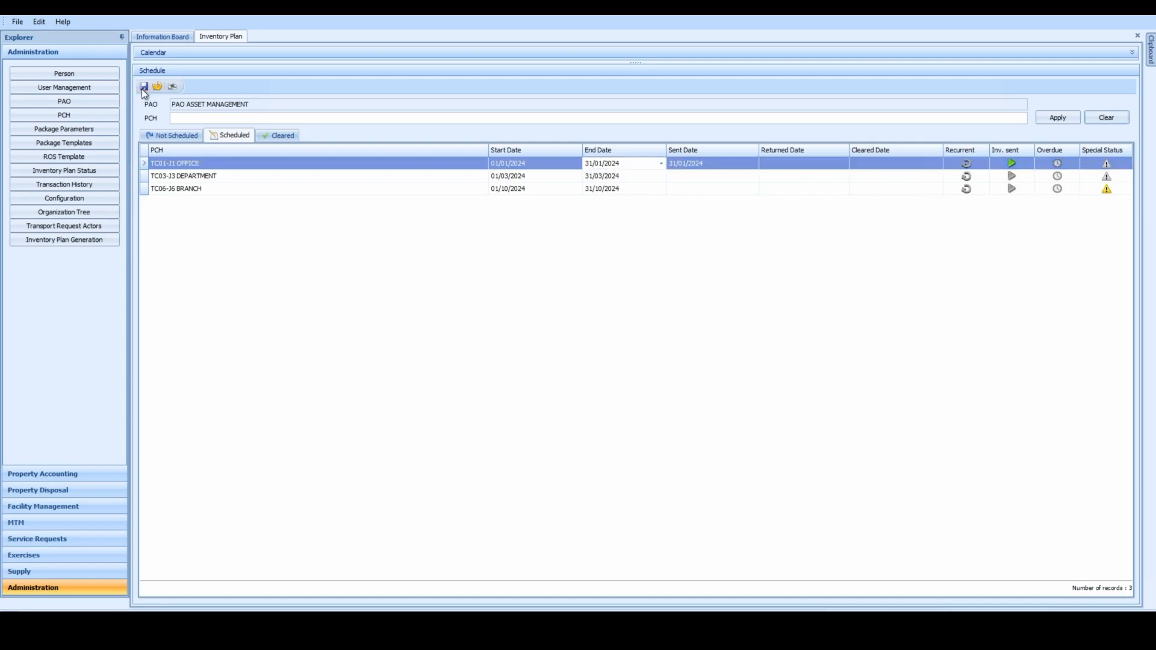
# - Set the end date of TC01-J1 OFFICE to 30/01/2024, before its sent date, and save the plan
pyautogui.click(661, 163)
pyautogui.click(631, 271)
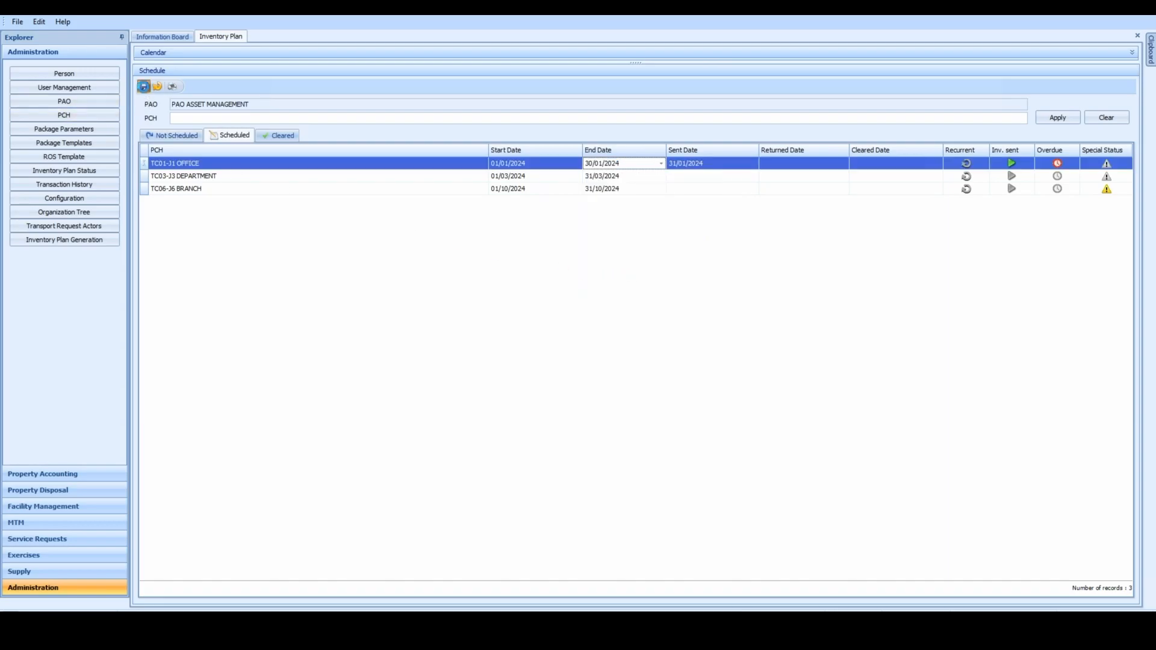
pyautogui.click(144, 87)
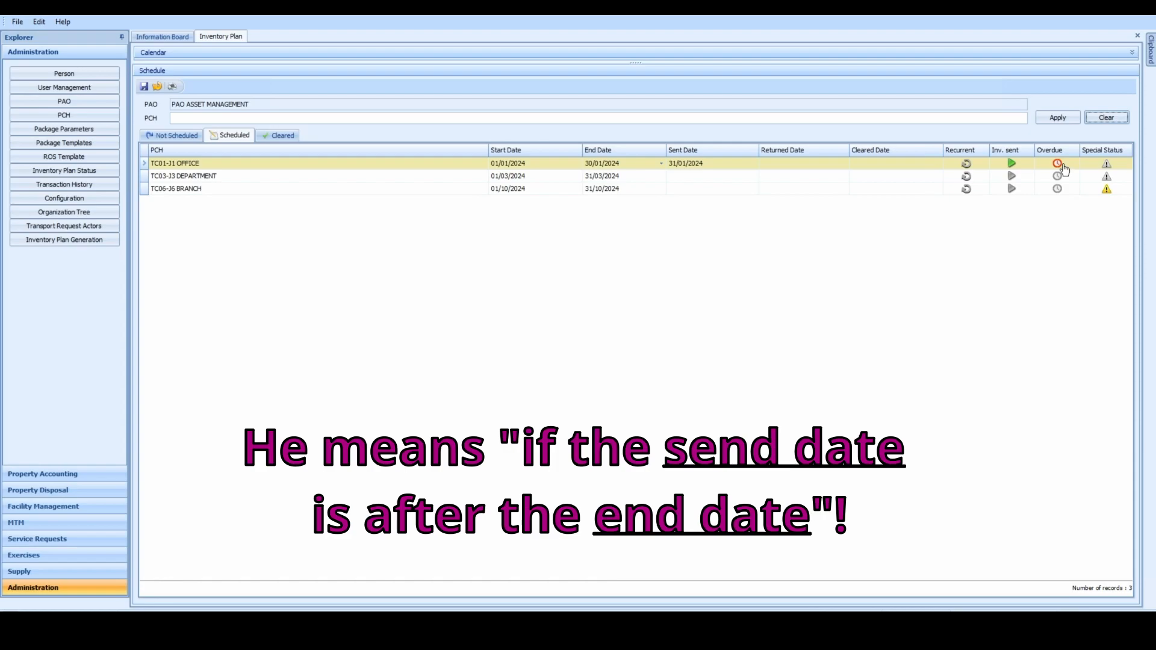
# - Set the end date of TC01-J1 OFFICE's scheduled inventory to 14/02/2024 and save the plan
pyautogui.click(661, 163)
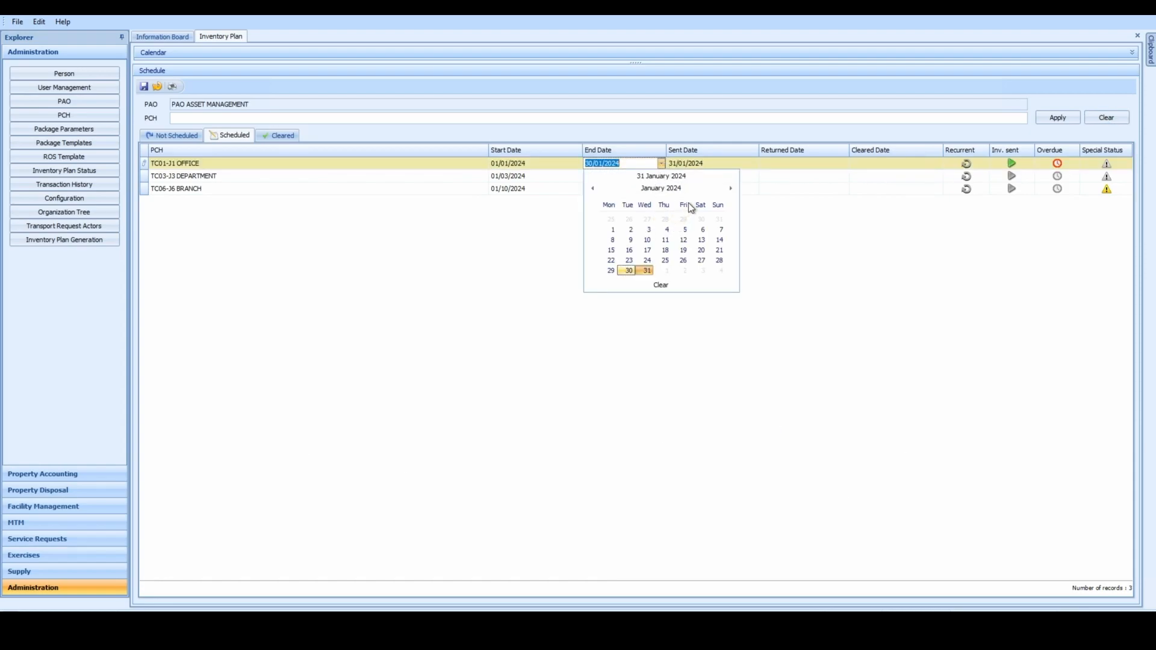
pyautogui.click(731, 187)
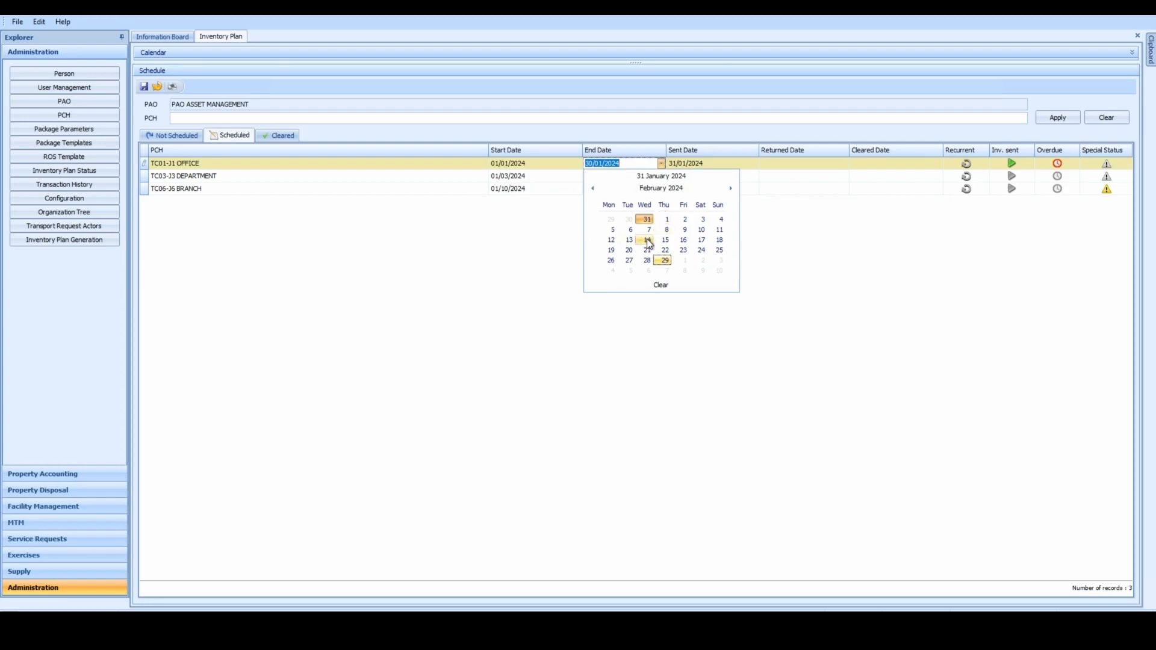
pyautogui.click(645, 241)
pyautogui.click(145, 87)
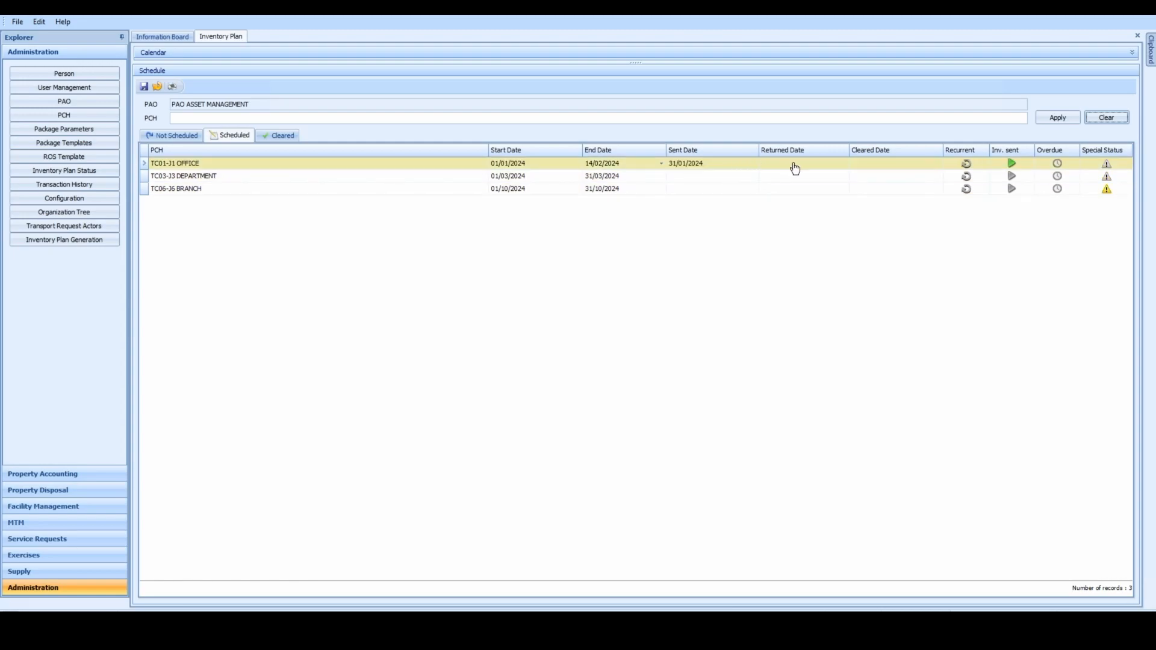
# - Set both the returned date and the cleared date of TC01-J1 OFFICE's scheduled inventory to 31/01/2024
pyautogui.click(841, 165)
pyautogui.click(844, 163)
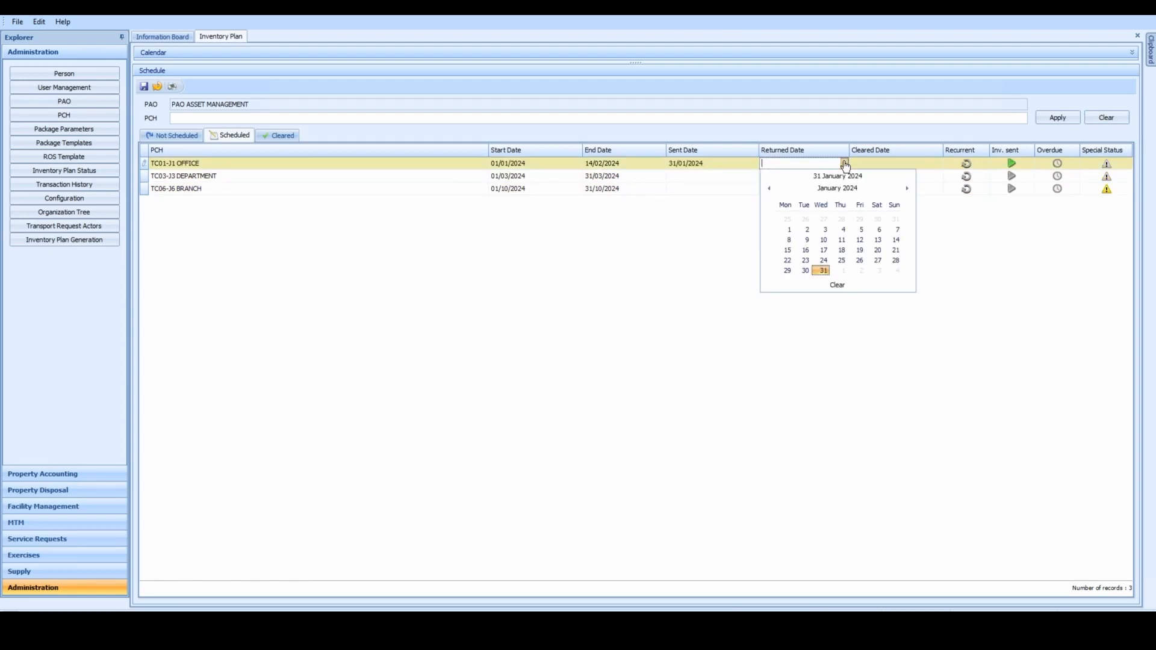
pyautogui.click(822, 270)
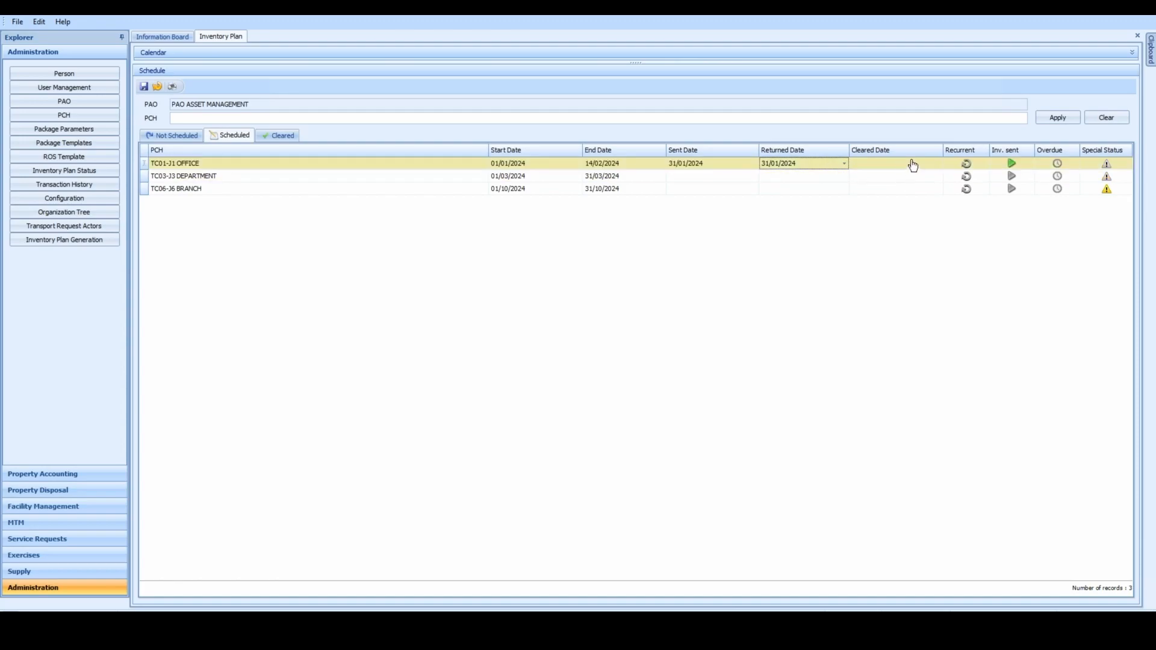
pyautogui.click(936, 165)
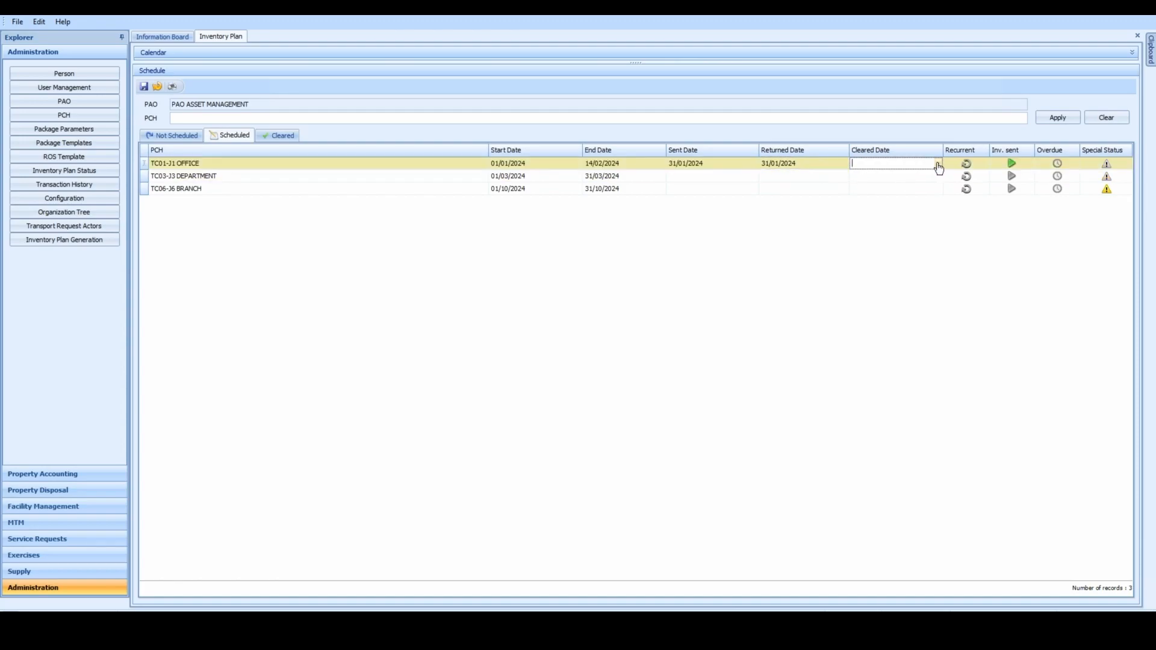
pyautogui.click(939, 164)
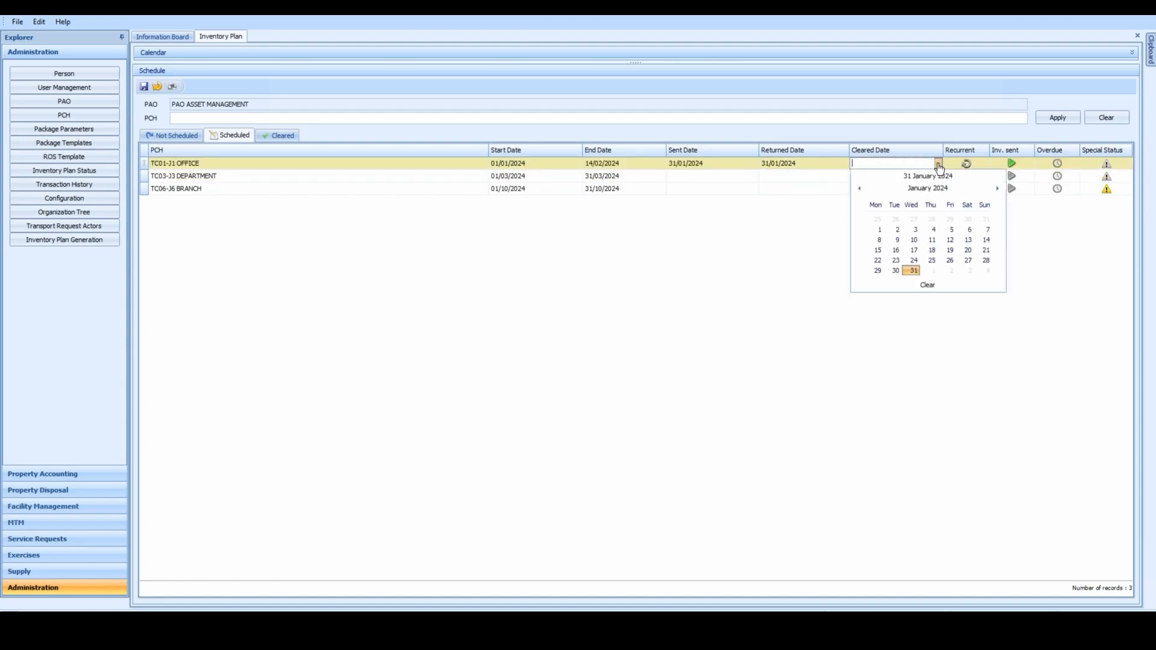
pyautogui.click(912, 270)
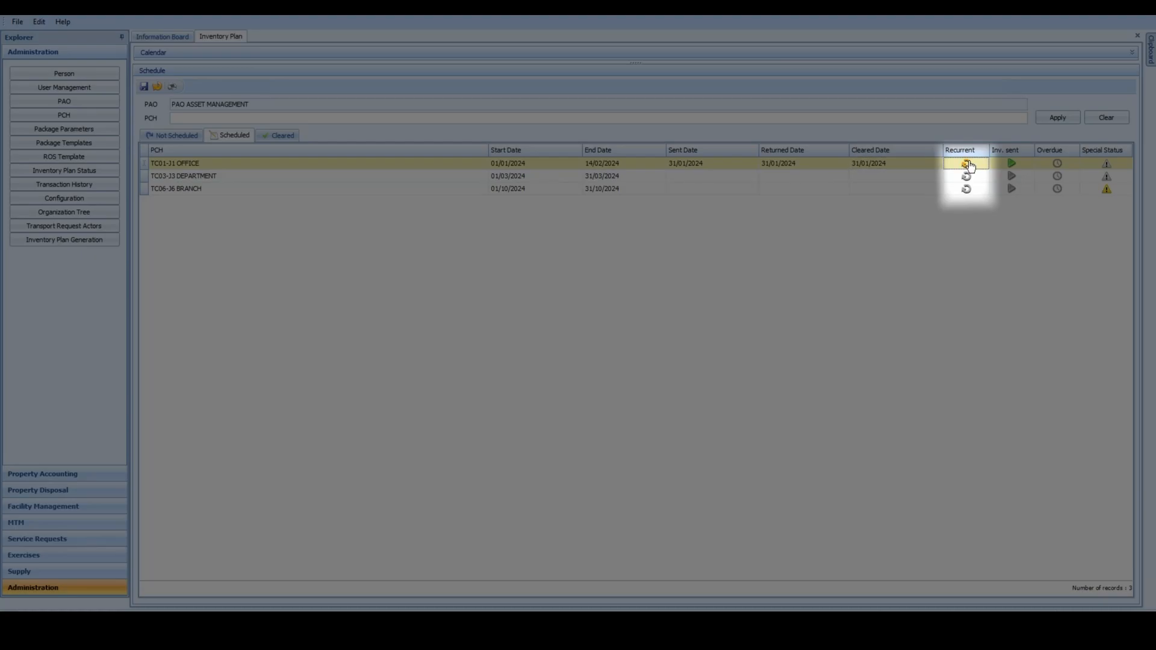
# - Mark TC01-J1 OFFICE's inventory as recurrent and save the plan
pyautogui.click(967, 164)
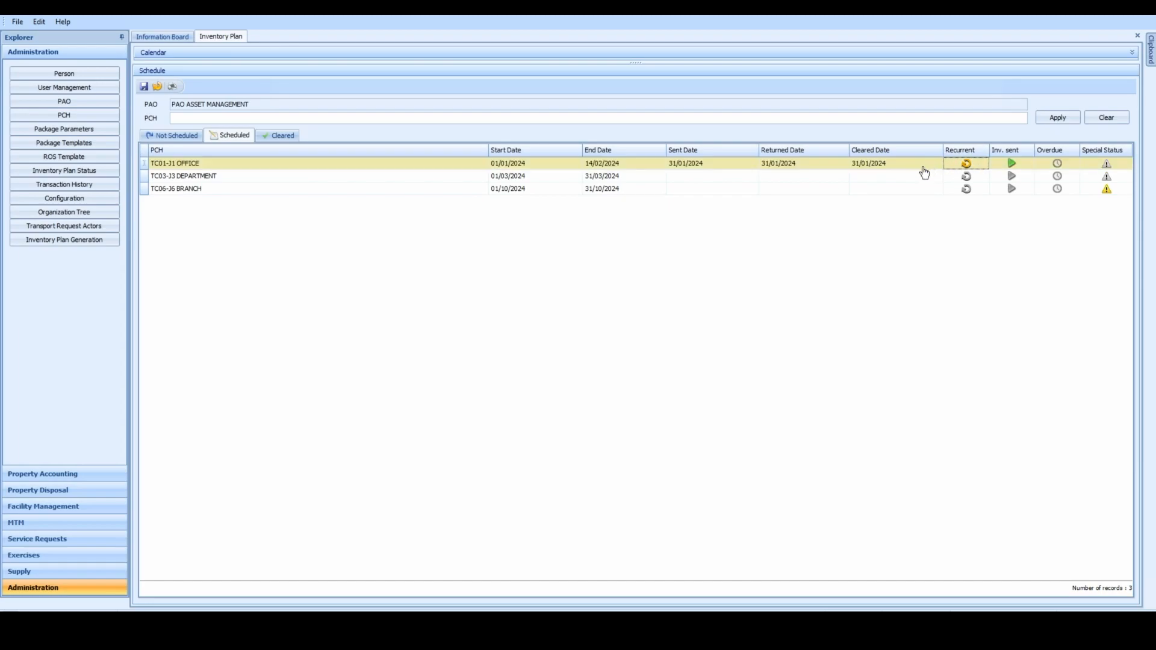
pyautogui.click(145, 86)
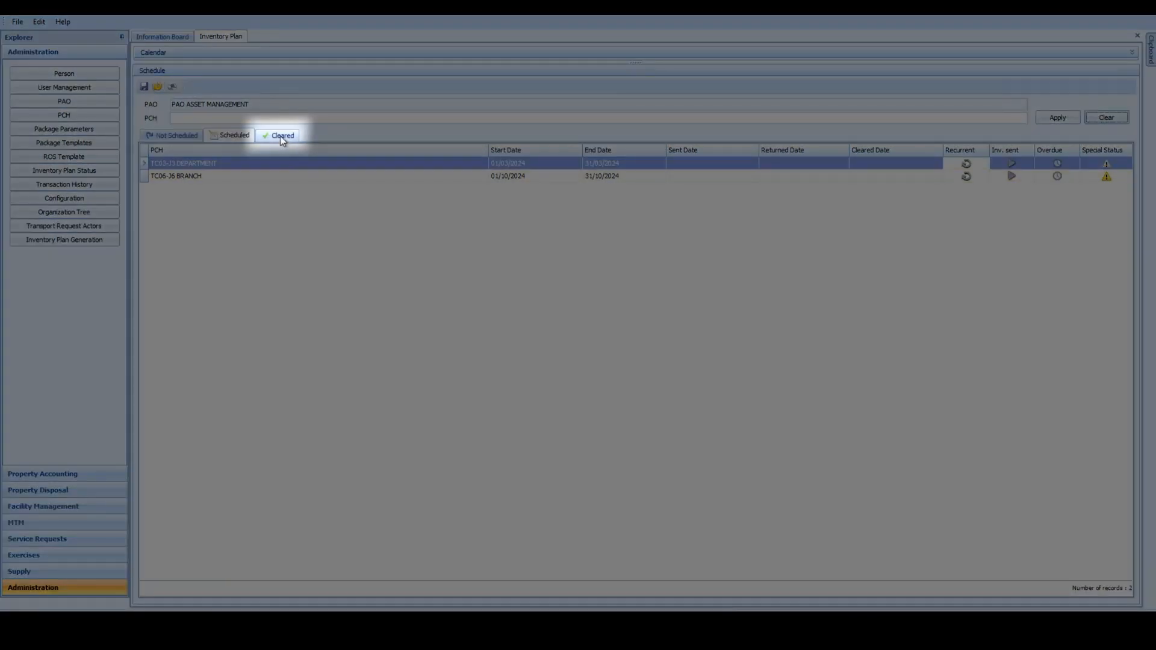
# - Review the cleared inventories and check the refreshed inventories progress chart on the Information Board
pyautogui.click(280, 135)
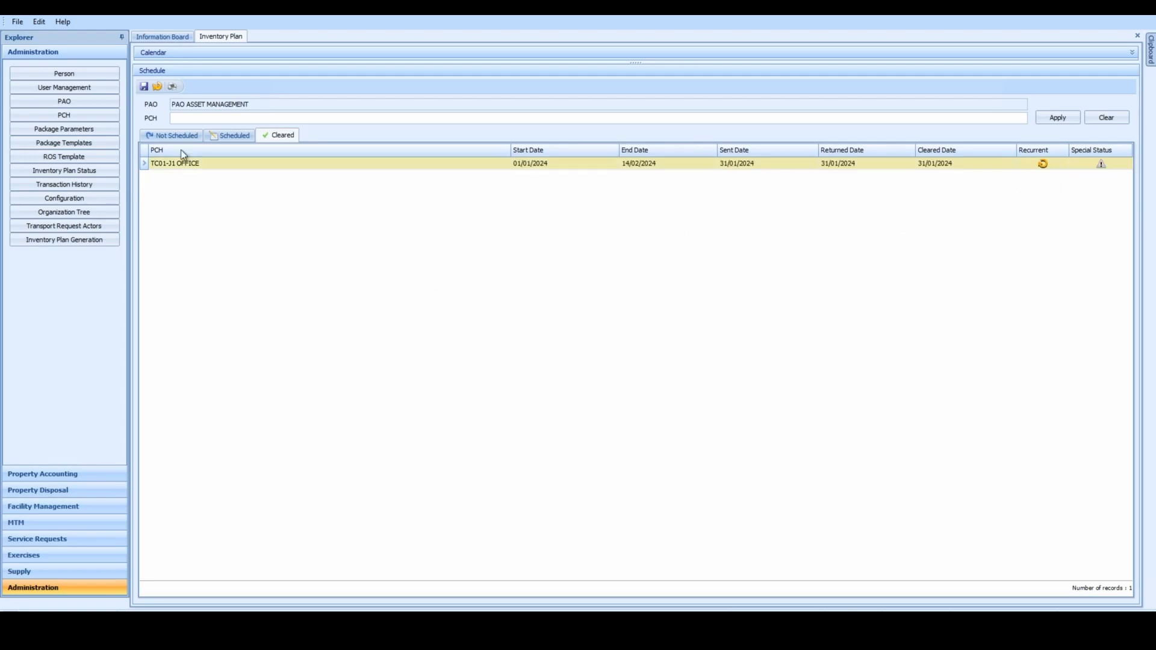
pyautogui.click(167, 37)
pyautogui.click(167, 51)
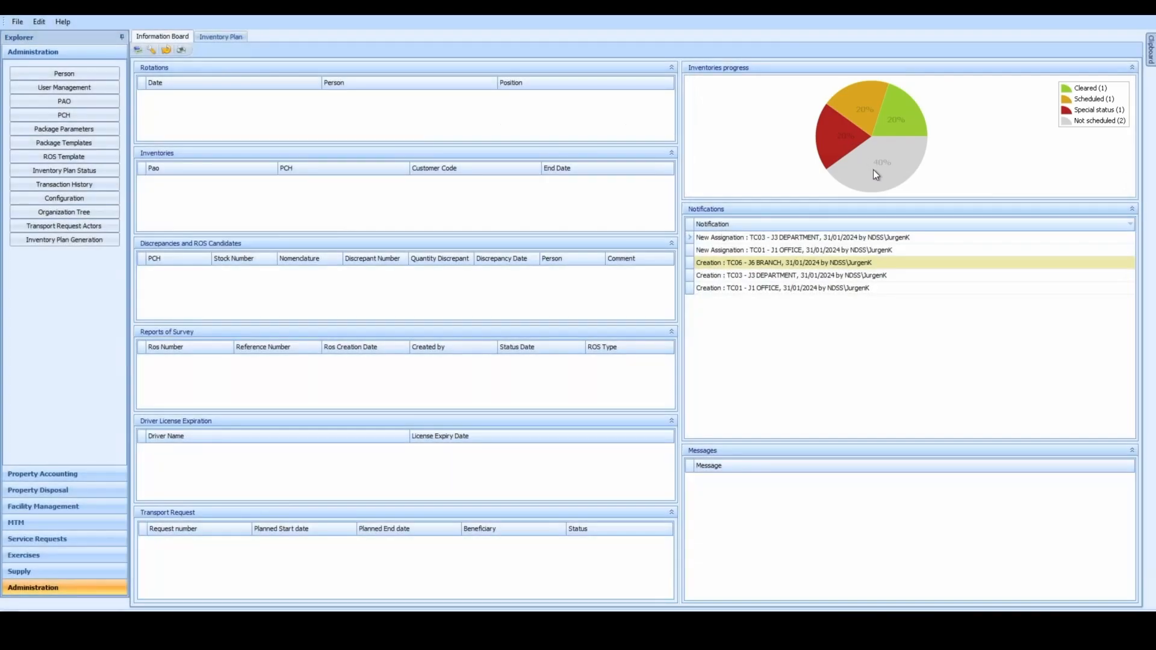
# - Return to the Inventory Plan, expand the Calendar section and enlarge it to show the appointments
pyautogui.click(239, 38)
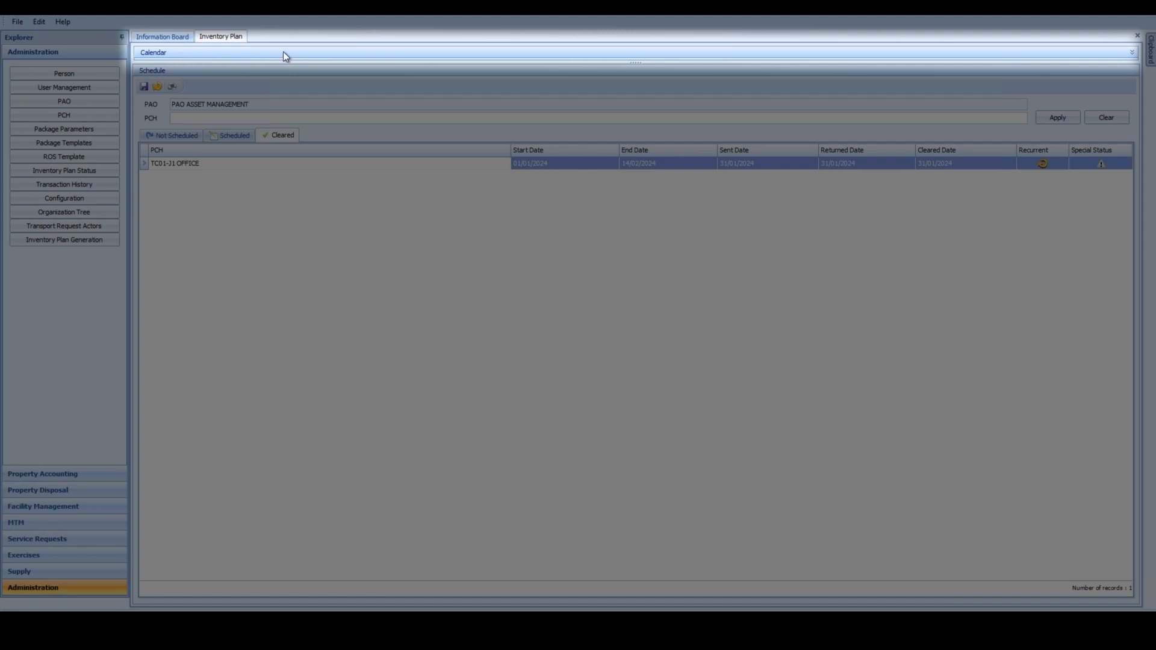
pyautogui.click(1132, 54)
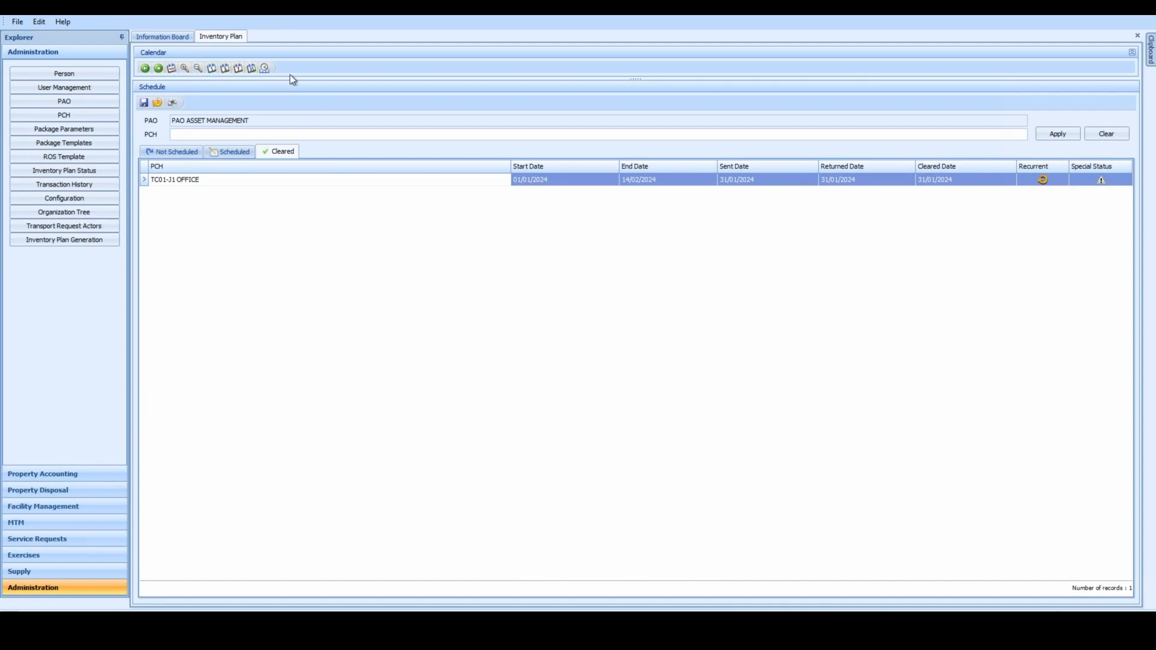
pyautogui.moveTo(303, 80); pyautogui.dragTo(295, 277)
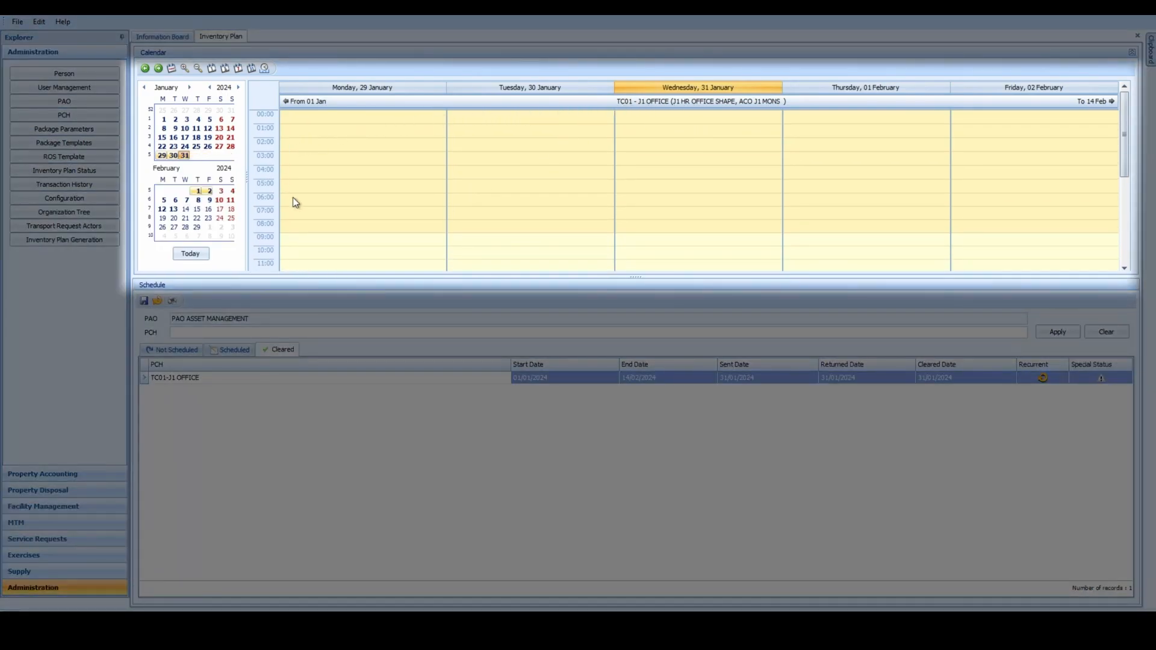
# - View the scheduled inventories in the week, work week, day, month and time line calendars in turn
pyautogui.click(238, 70)
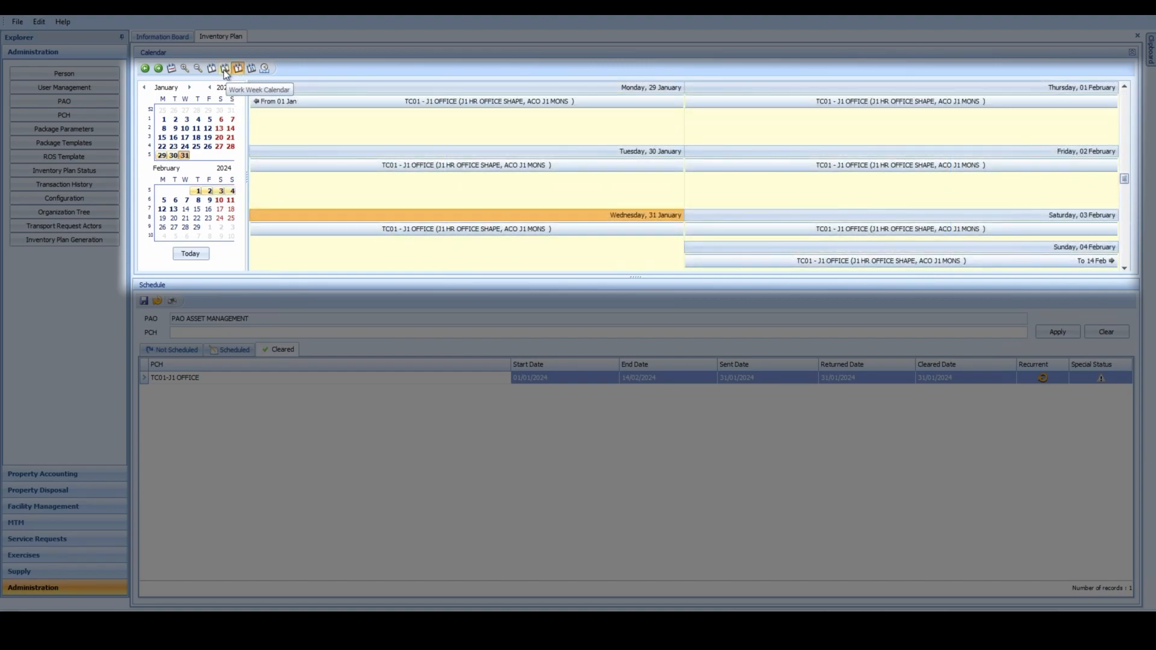
pyautogui.click(225, 69)
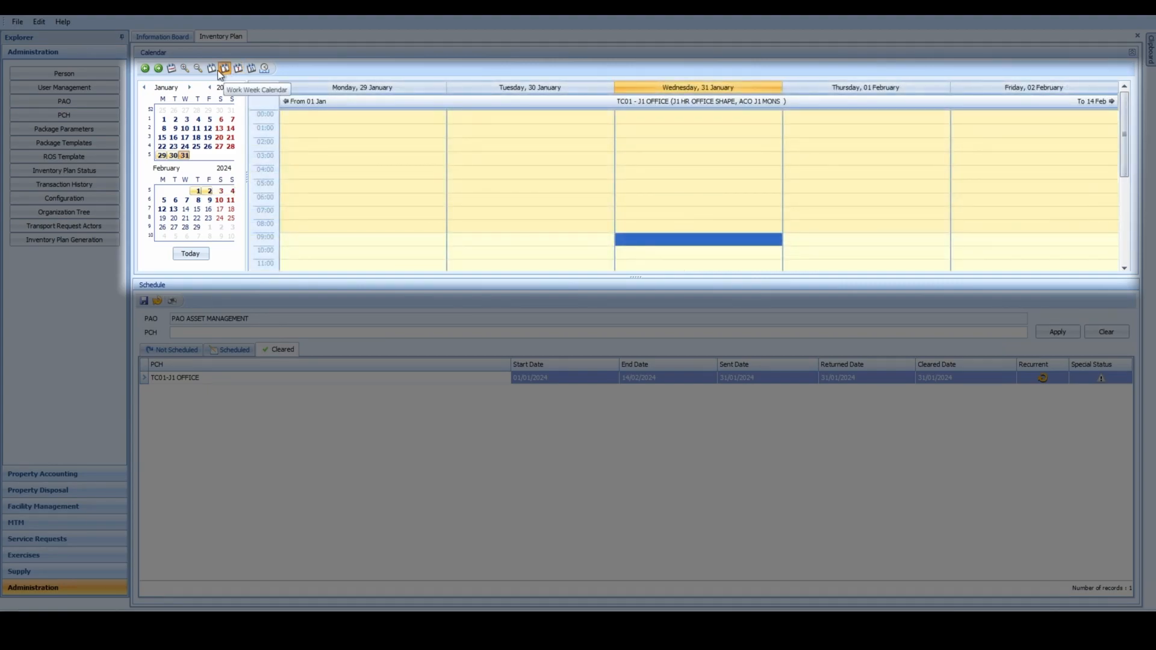
pyautogui.click(212, 69)
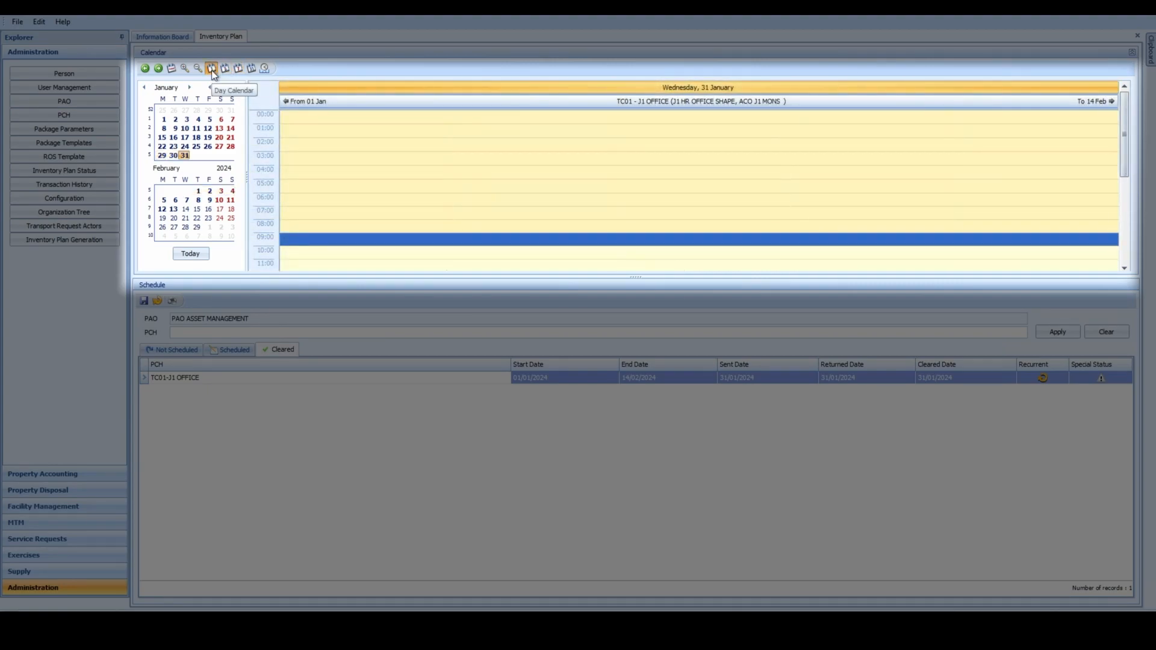
pyautogui.click(251, 69)
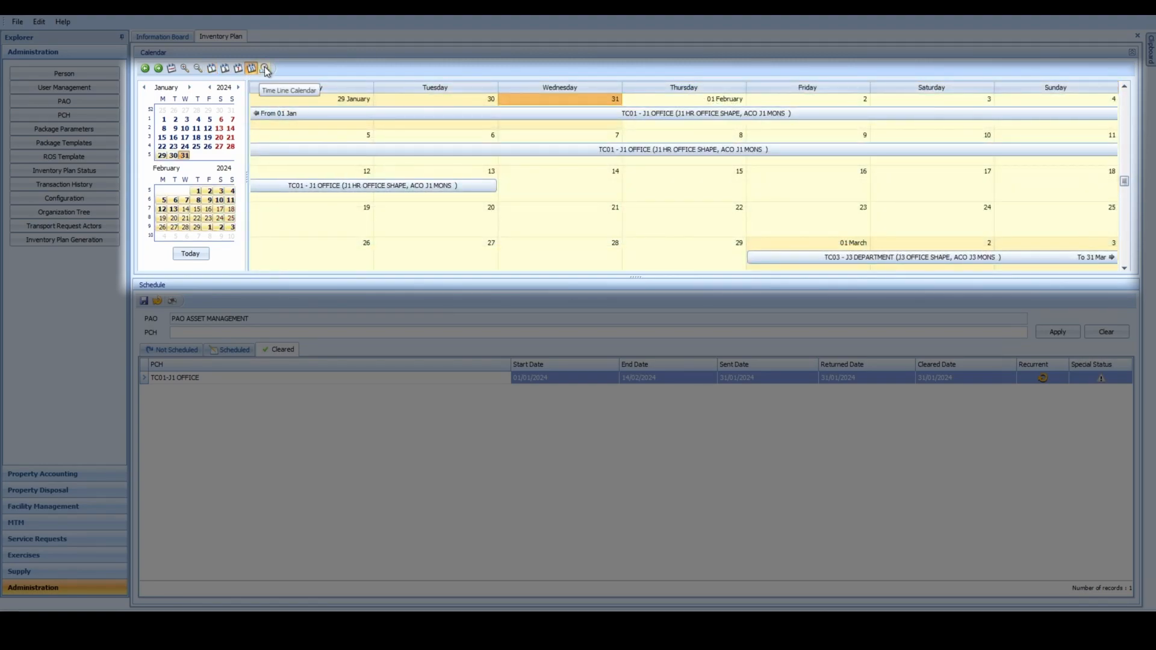
pyautogui.click(265, 67)
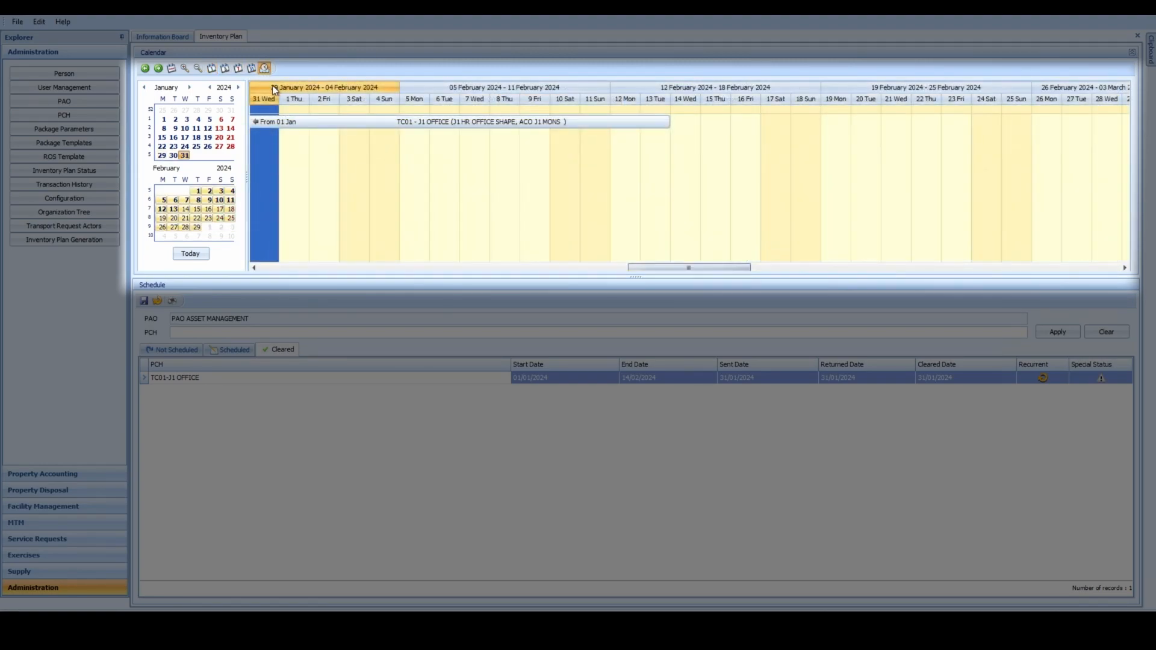
# - Browse the time line calendar from late December 2023 through to March 2024
pyautogui.moveTo(638, 266); pyautogui.dragTo(493, 269)
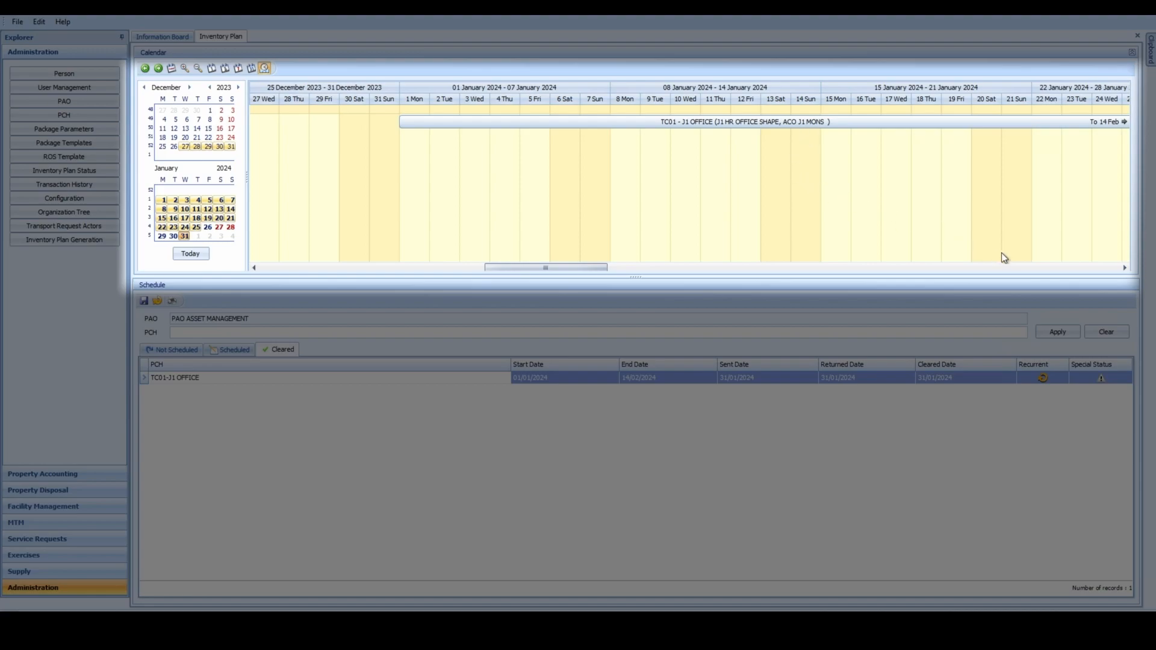
pyautogui.click(1124, 268)
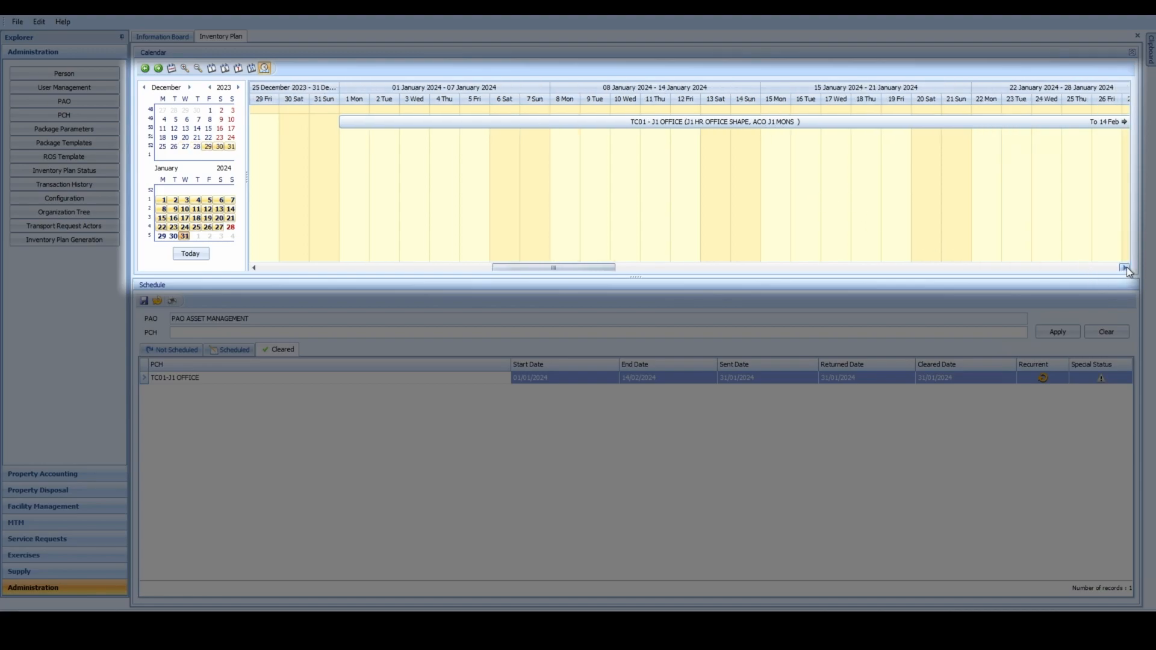
pyautogui.moveTo(1125, 269); pyautogui.dragTo(1125, 269)
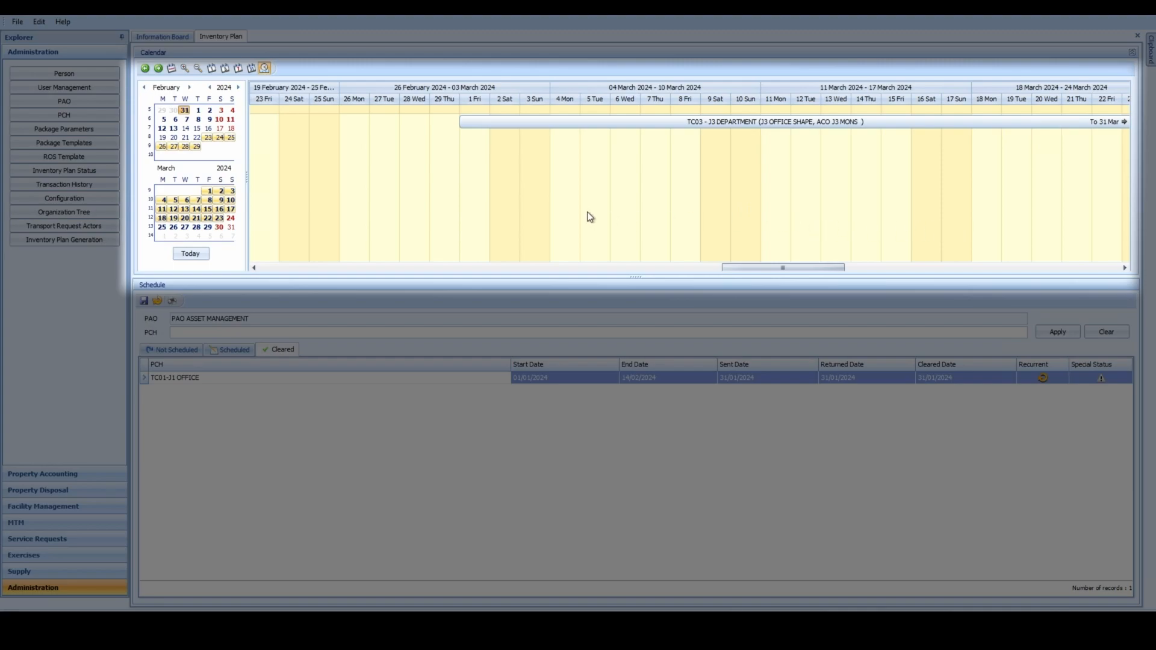
# - View 12 and 19 February 2024 in the calendar and move forward day by day to 1 March
pyautogui.click(162, 129)
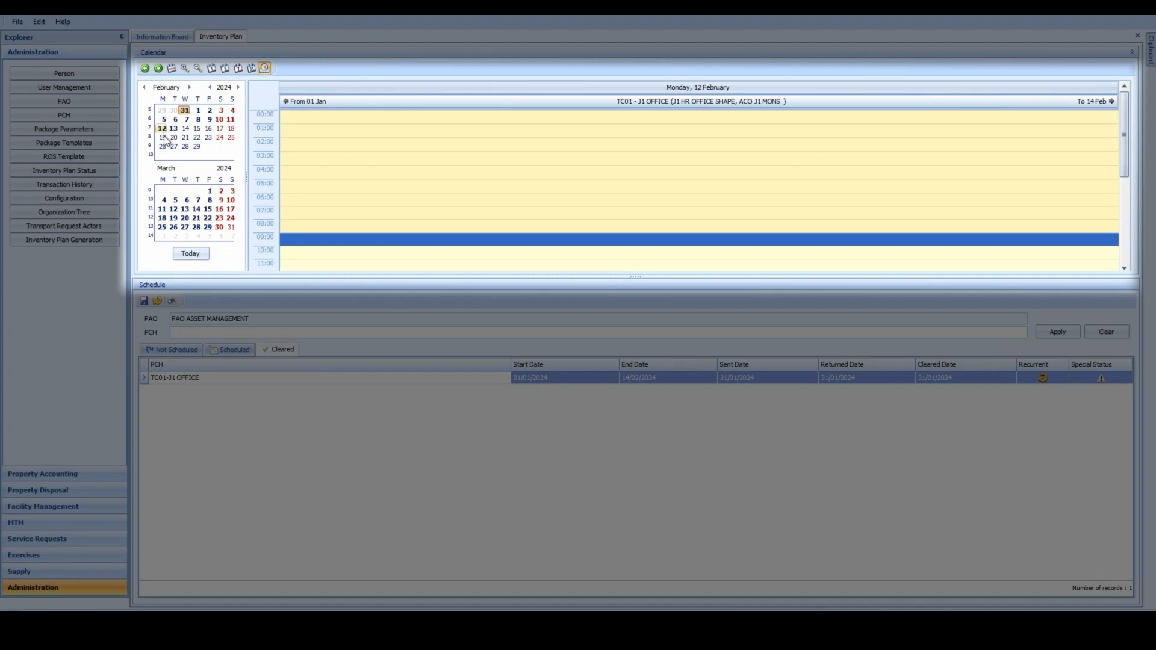
pyautogui.click(163, 137)
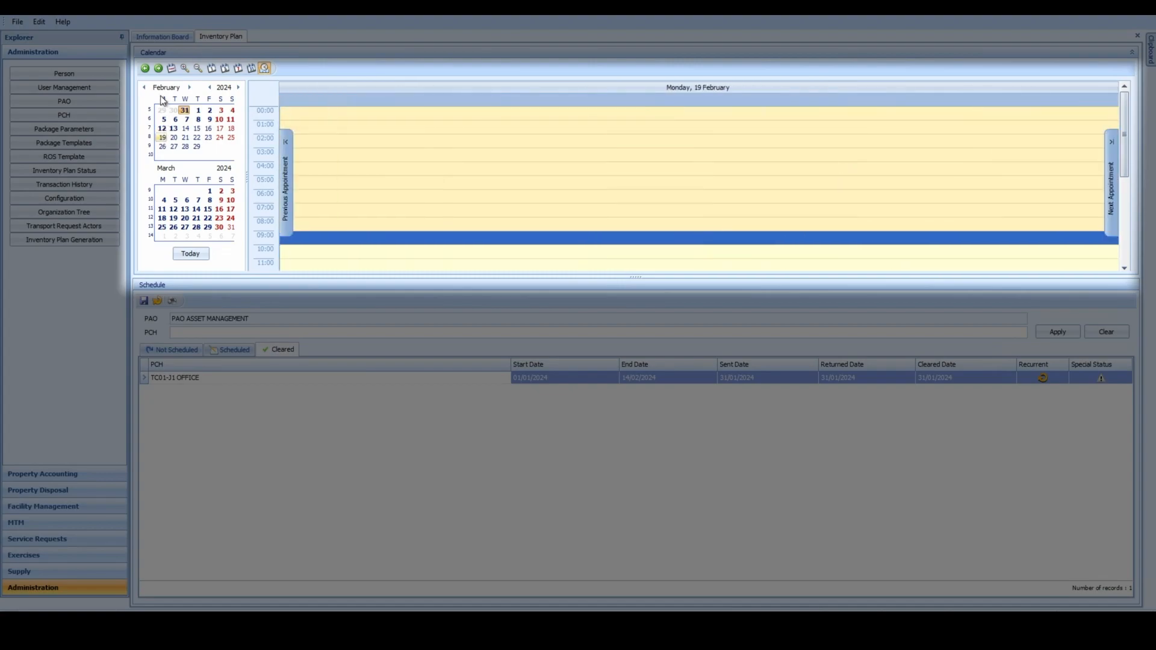
pyautogui.click(158, 69)
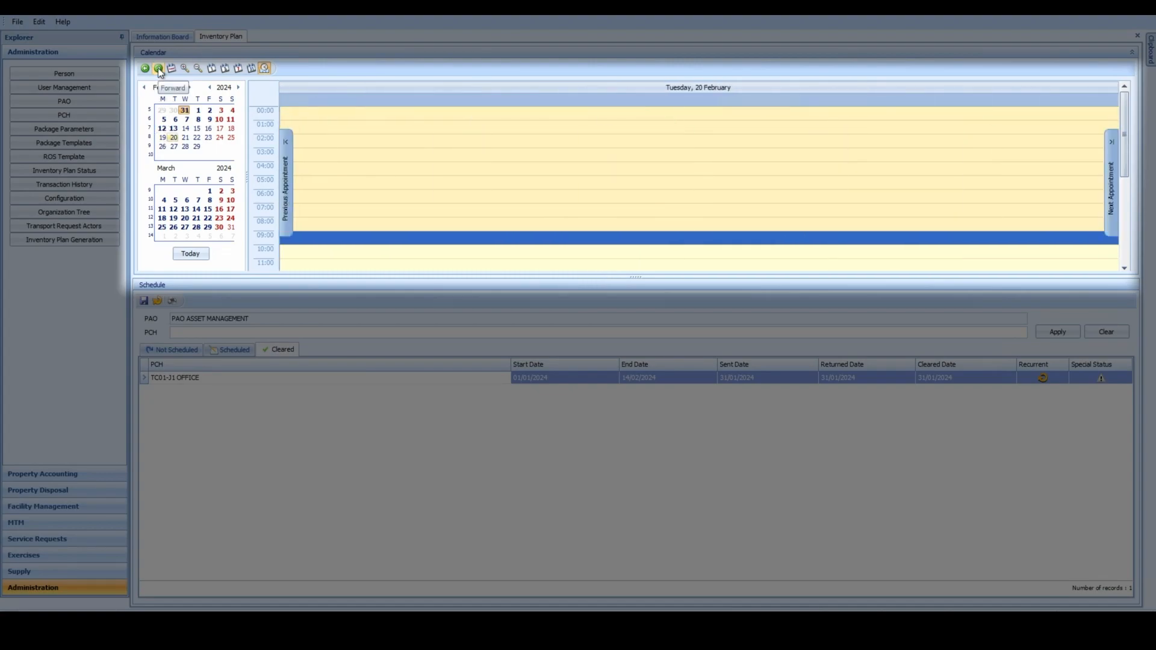
pyautogui.click(158, 68)
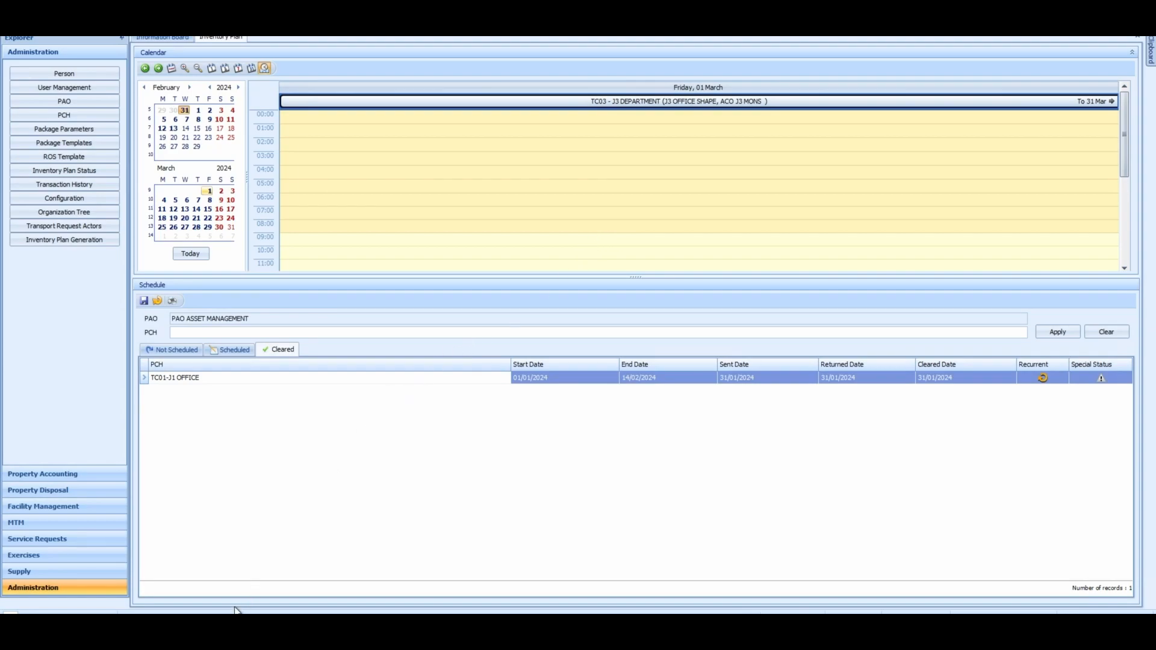
# - Switch to the NDSS Reporting Services Platform in the browser, look through the Property Accounting reports and open Inventory Schedule
pyautogui.click(187, 563)
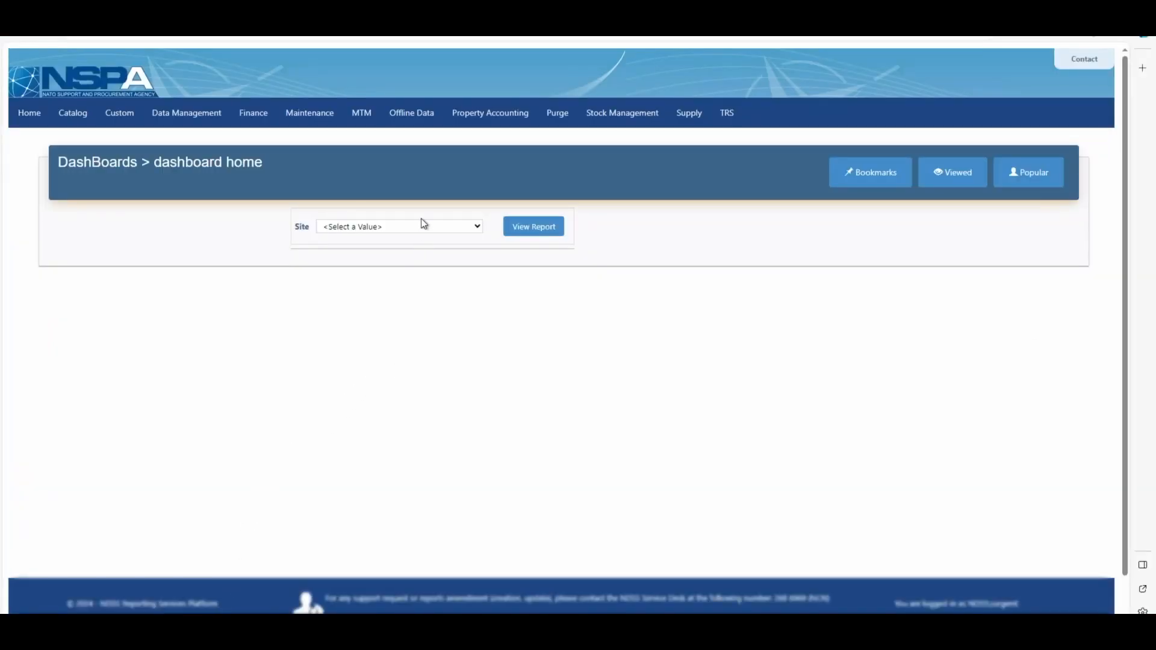
pyautogui.click(508, 117)
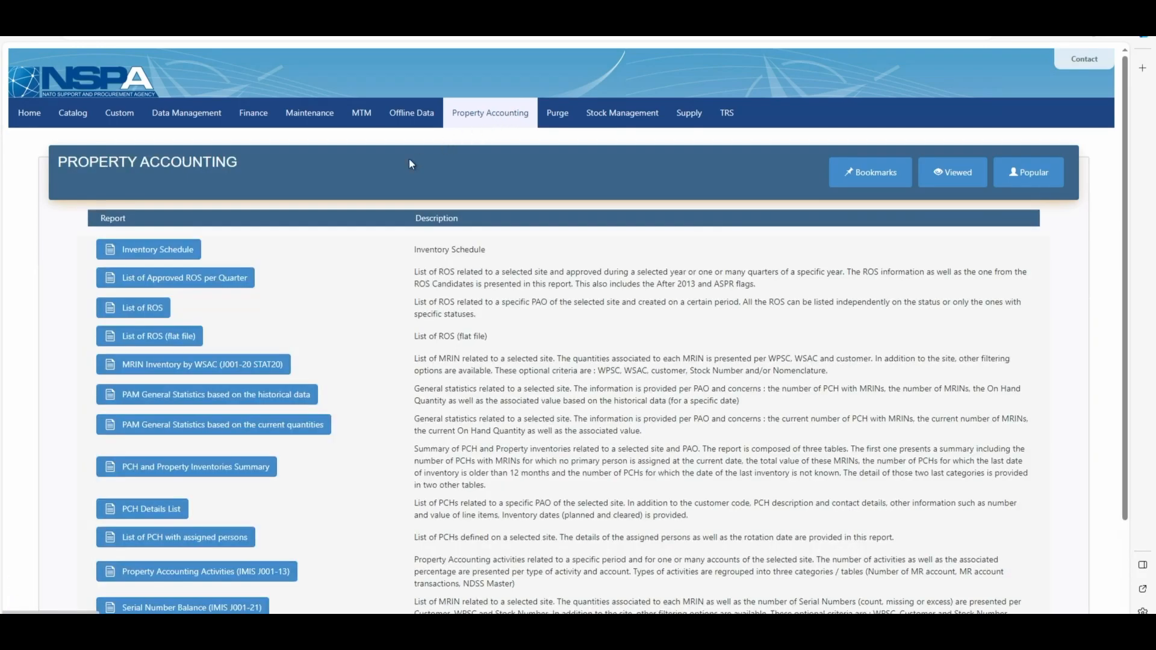
pyautogui.scroll(-2, 97, 264)
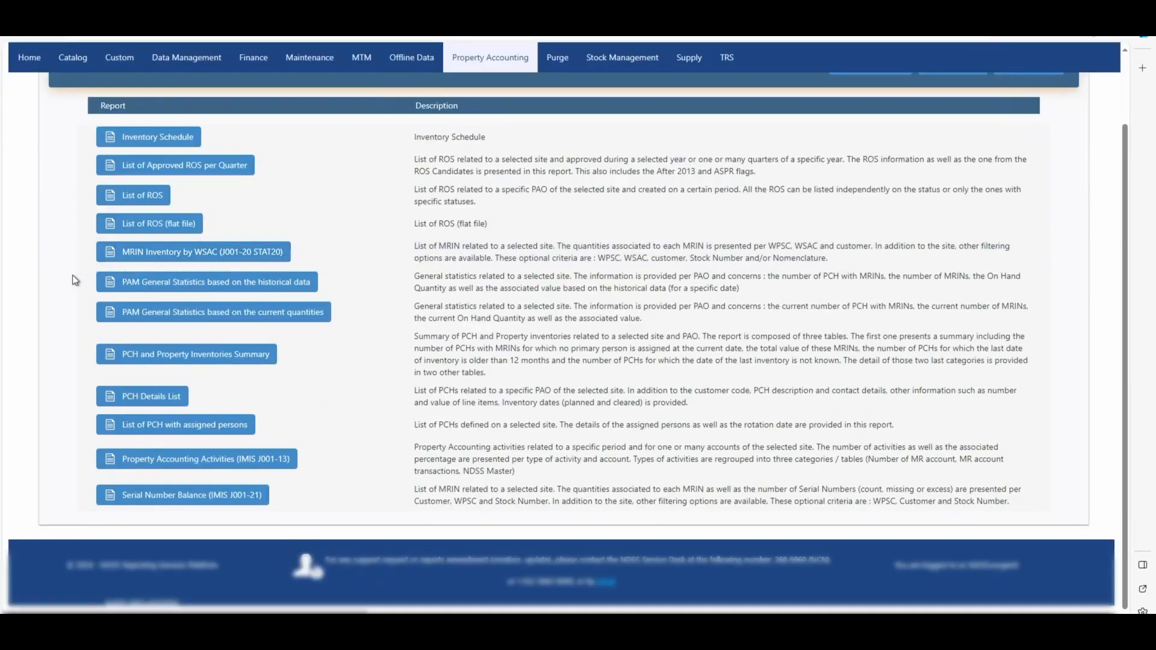
pyautogui.scroll(2, 72, 275)
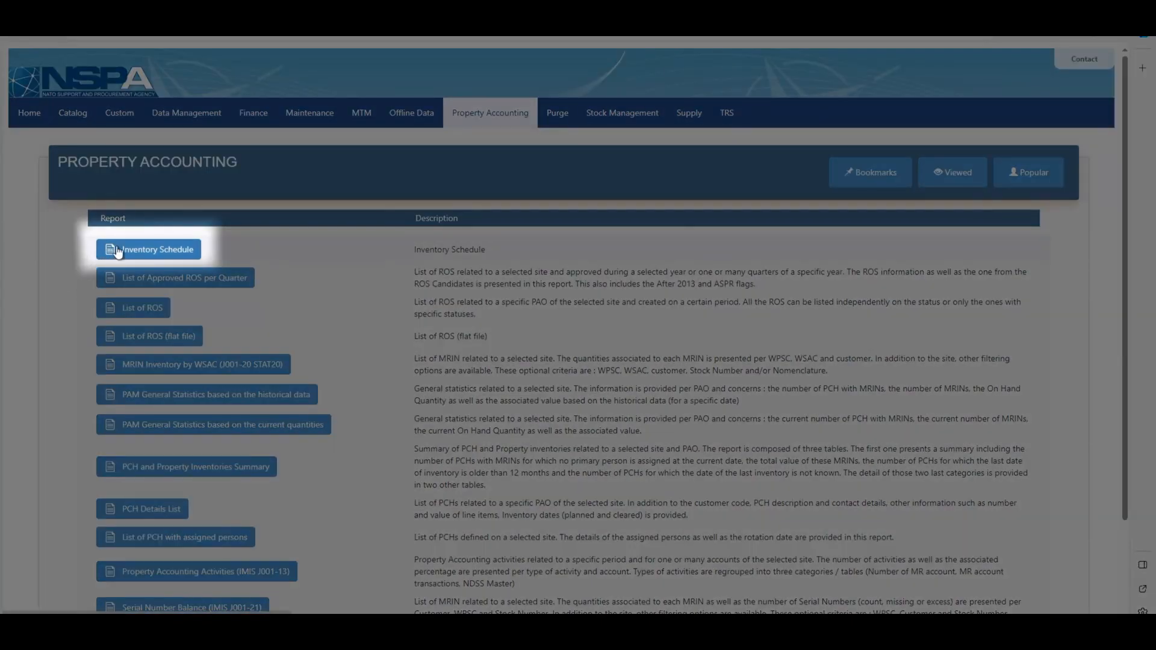
pyautogui.scroll(-2, 75, 385)
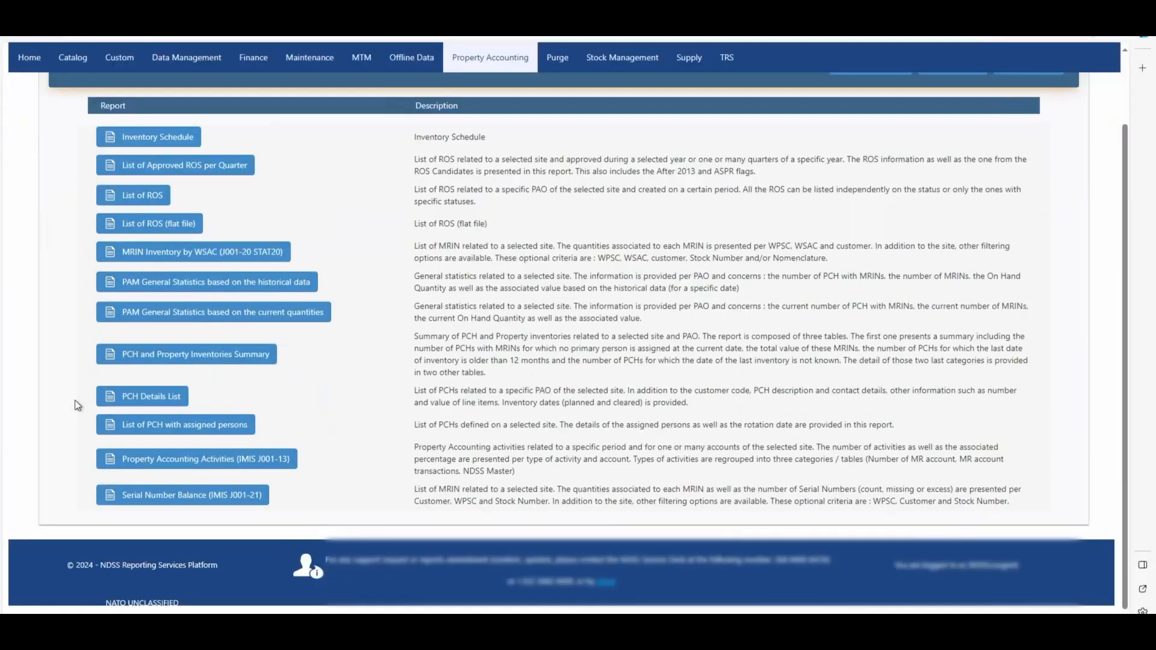
pyautogui.click(123, 430)
pyautogui.scroll(2, 54, 333)
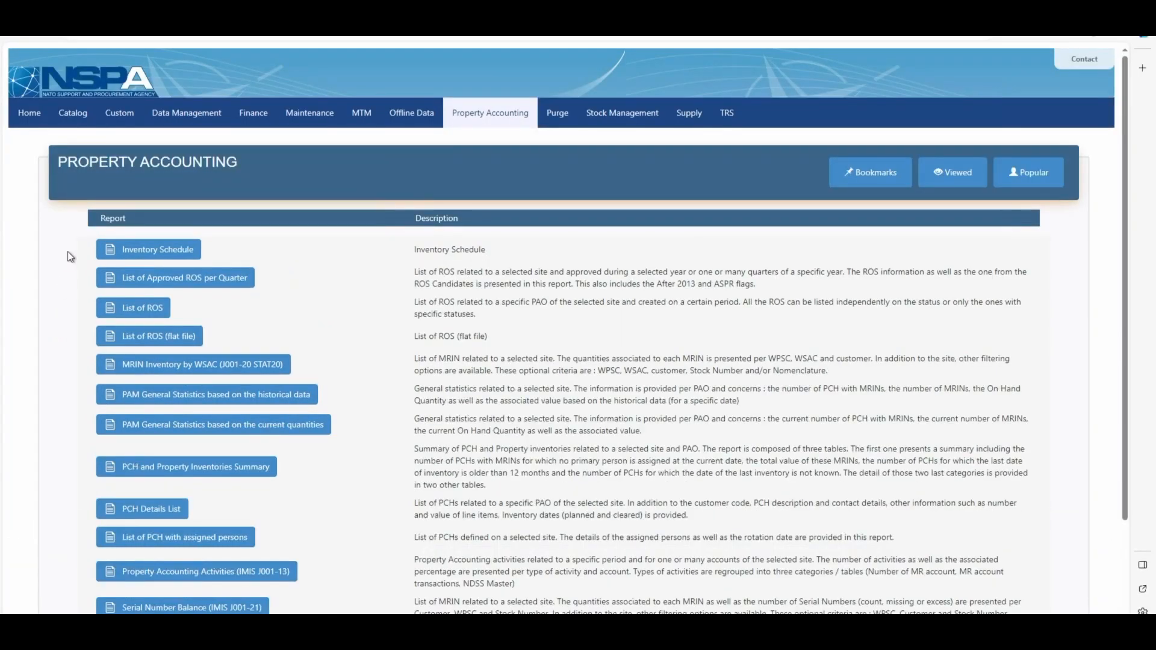
pyautogui.click(146, 251)
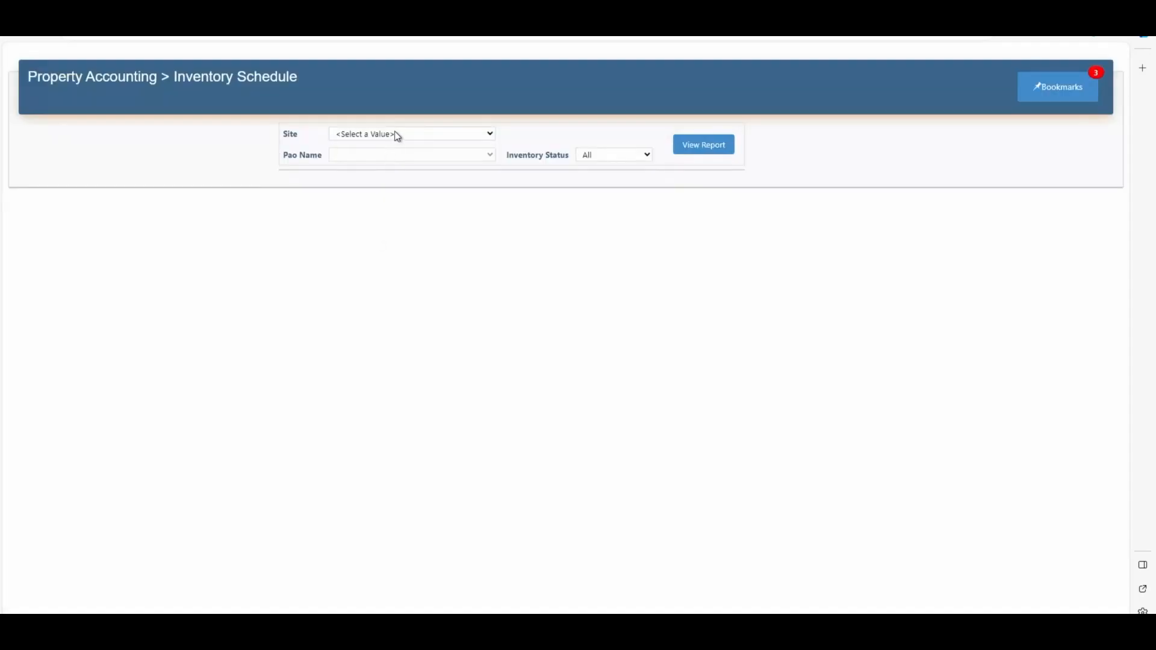
# - Select the site and its asset management PAO and generate the Inventory Schedule report for all inventory statuses
pyautogui.click(454, 138)
pyautogui.scroll(-4, 395, 196)
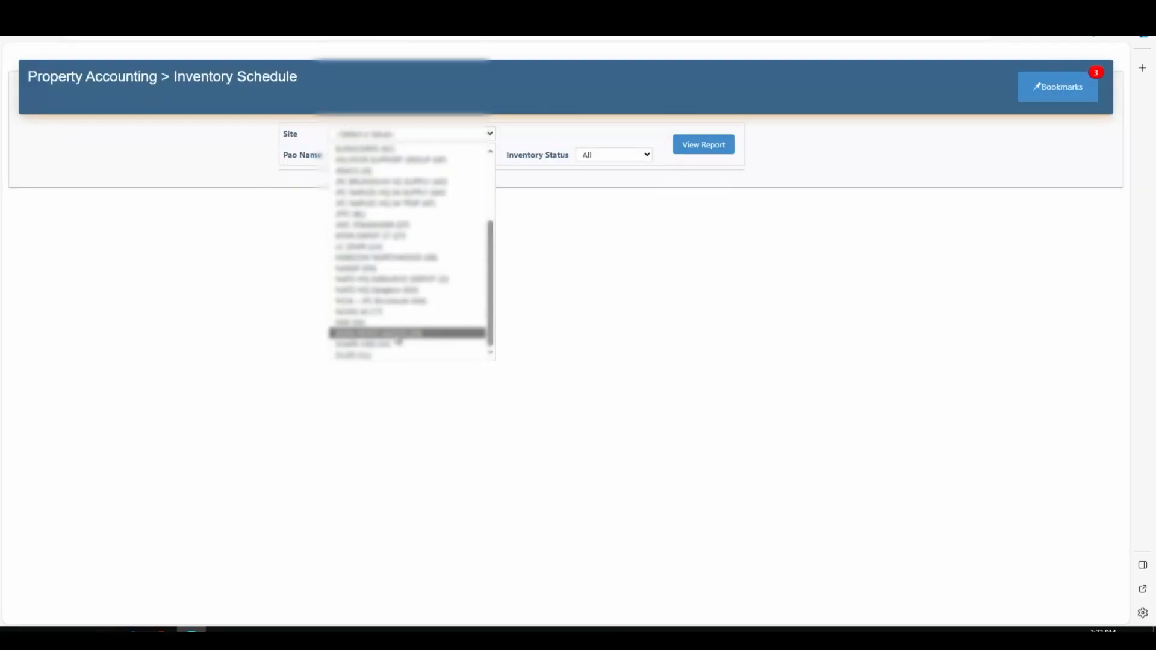
pyautogui.click(399, 333)
pyautogui.click(415, 157)
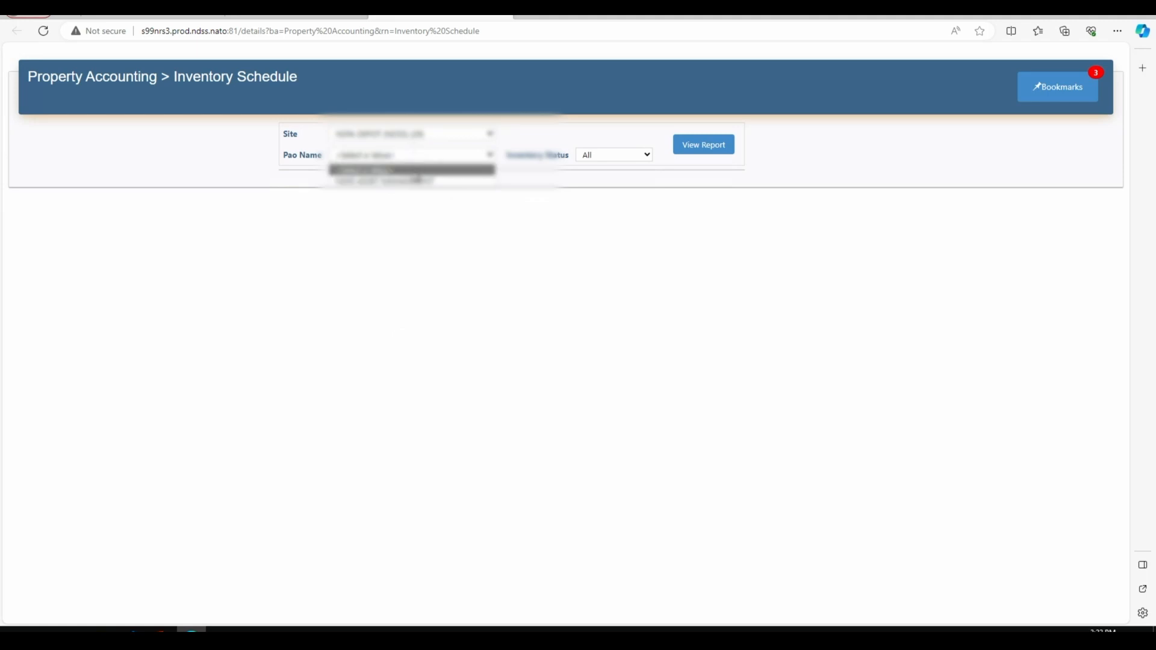
pyautogui.click(415, 178)
pyautogui.click(702, 148)
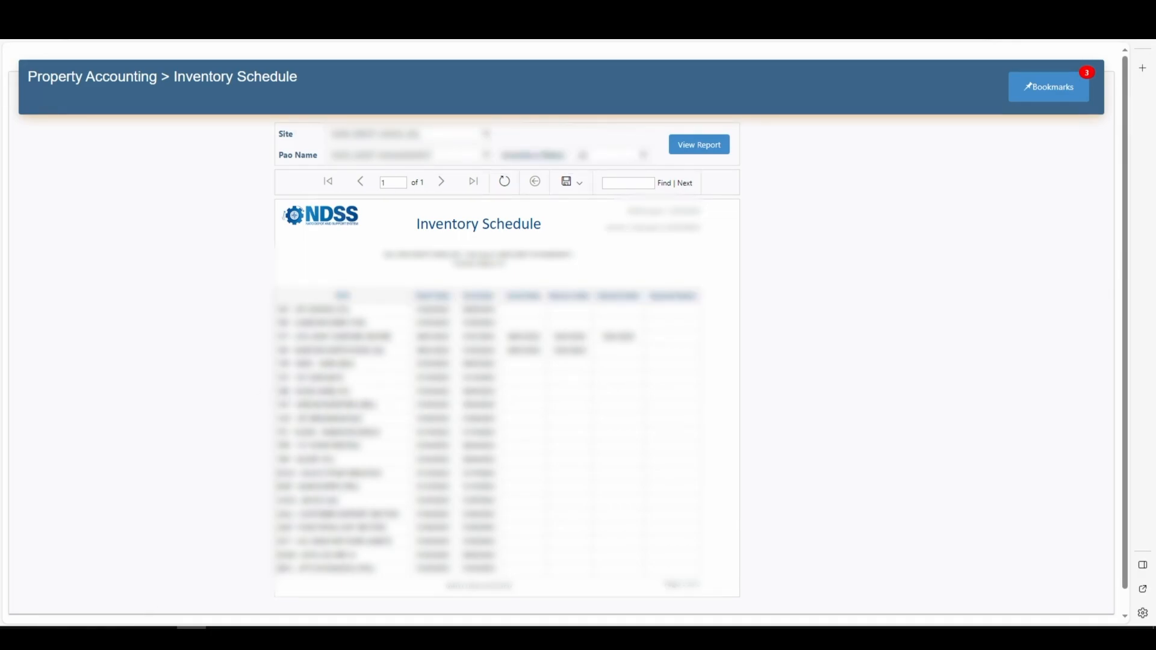
# - Switch back from the browser report to the Inventory Plan in NDSS
pyautogui.moveTo(140, 626)
pyautogui.click(132, 587)
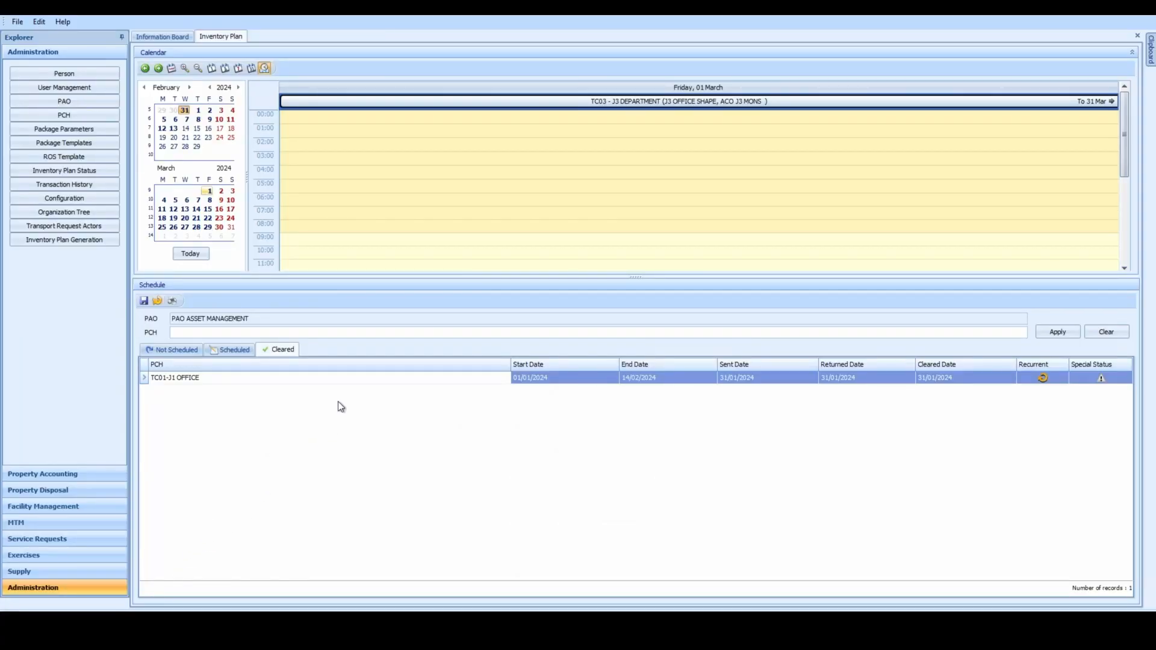
# - Collapse the calendar and set the sent date of the scheduled TC03-J3 DEPARTMENT and TC06-J6 BRANCH inventories to 31/01/2024
pyautogui.click(1132, 55)
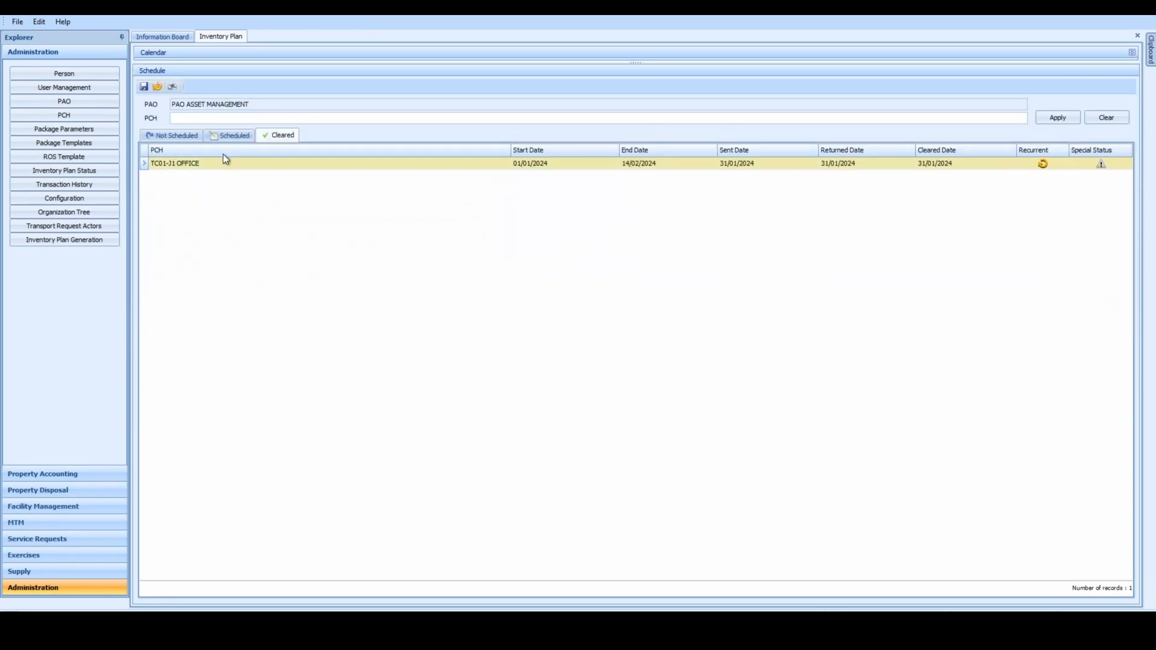
pyautogui.click(222, 137)
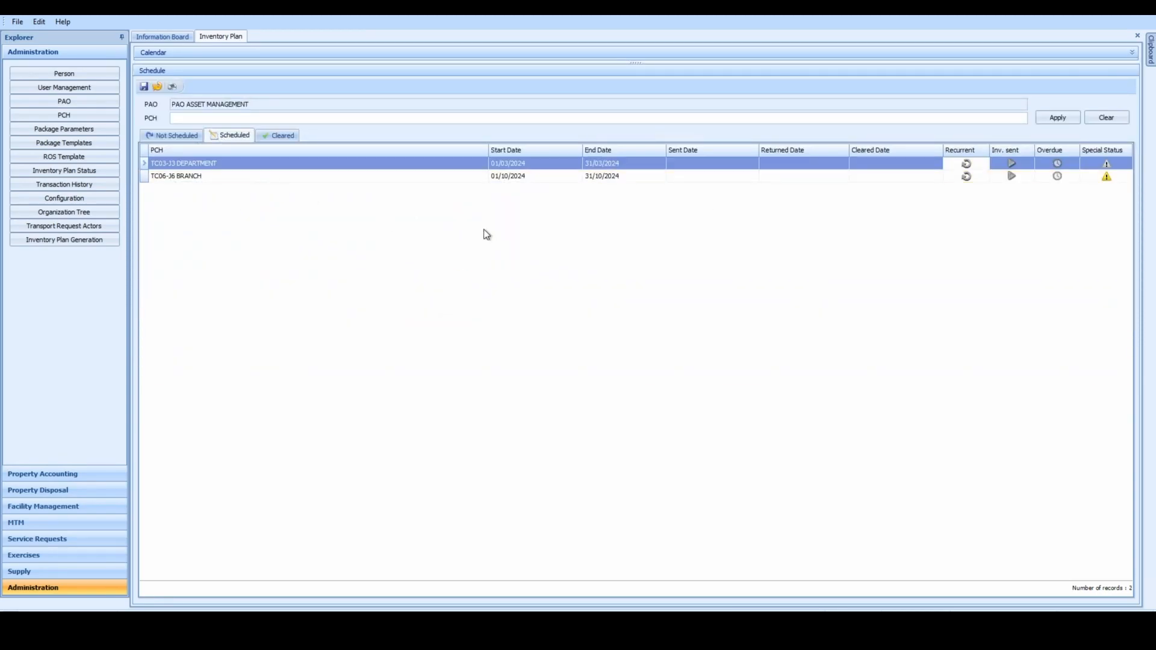
pyautogui.click(747, 164)
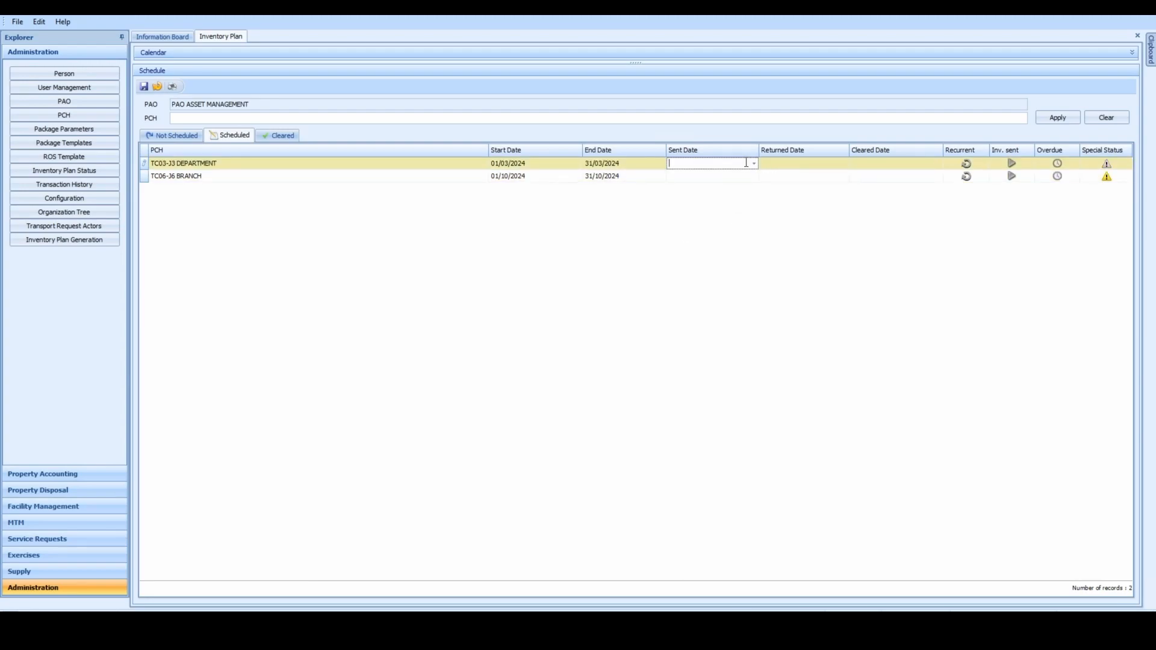
pyautogui.click(752, 165)
pyautogui.click(727, 270)
pyautogui.click(753, 176)
pyautogui.click(753, 175)
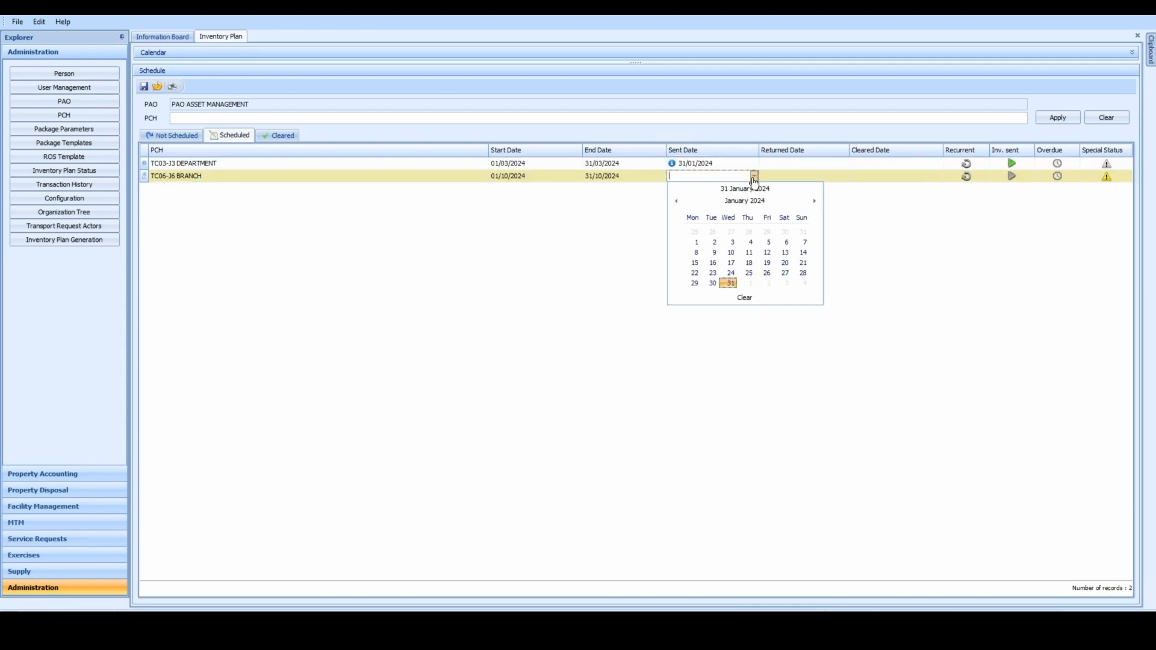
pyautogui.click(729, 281)
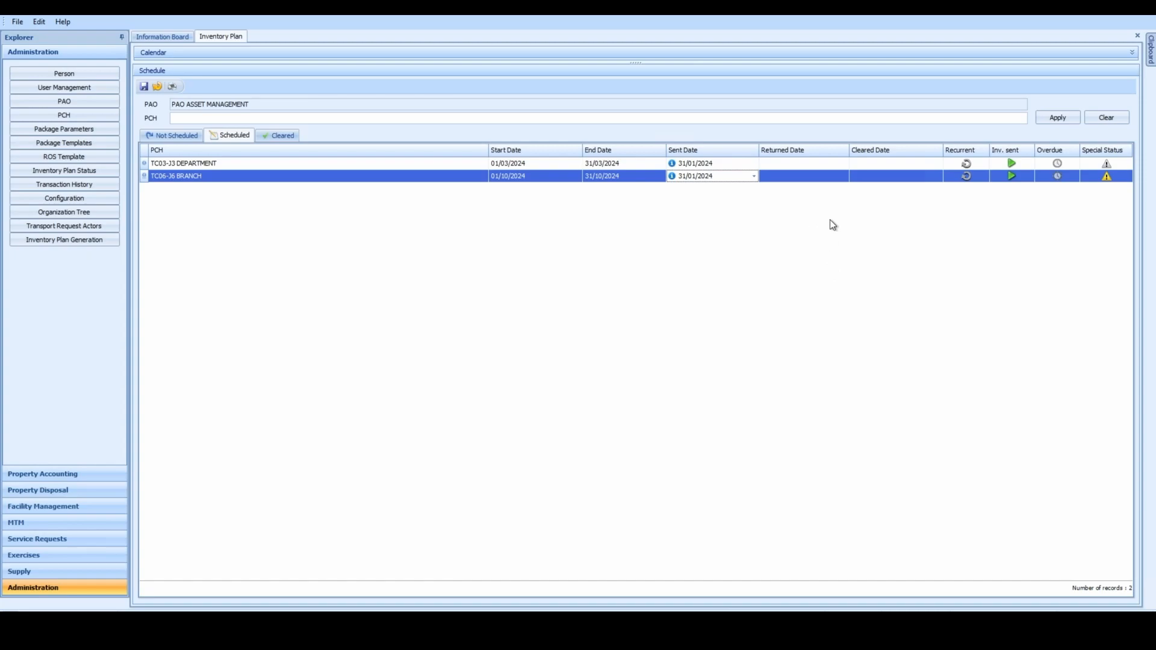
# - Set the returned date of both TC03-J3 DEPARTMENT and TC06-J6 BRANCH to 31/01/2024
pyautogui.click(842, 164)
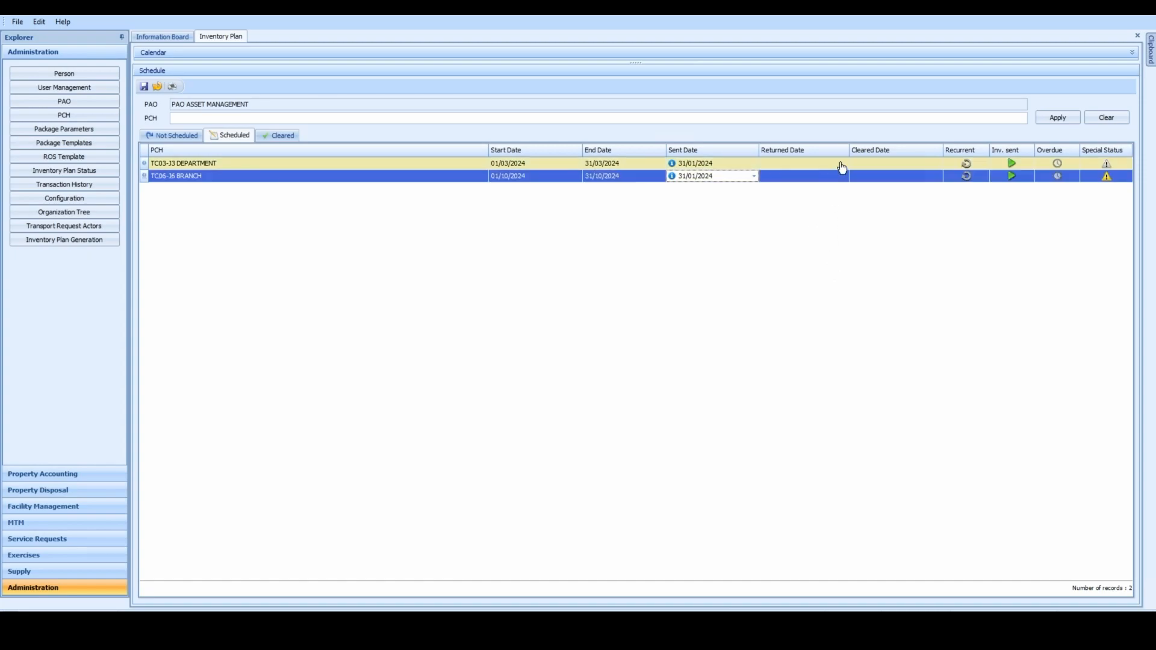
pyautogui.click(843, 164)
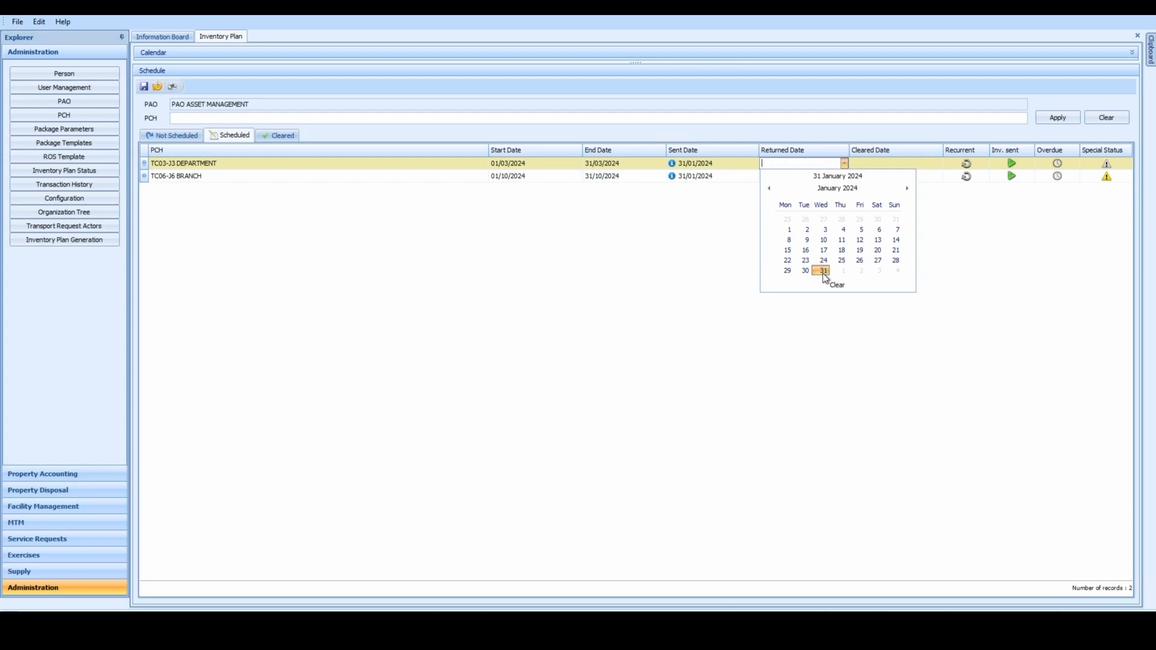
pyautogui.click(823, 272)
pyautogui.click(841, 176)
pyautogui.click(845, 176)
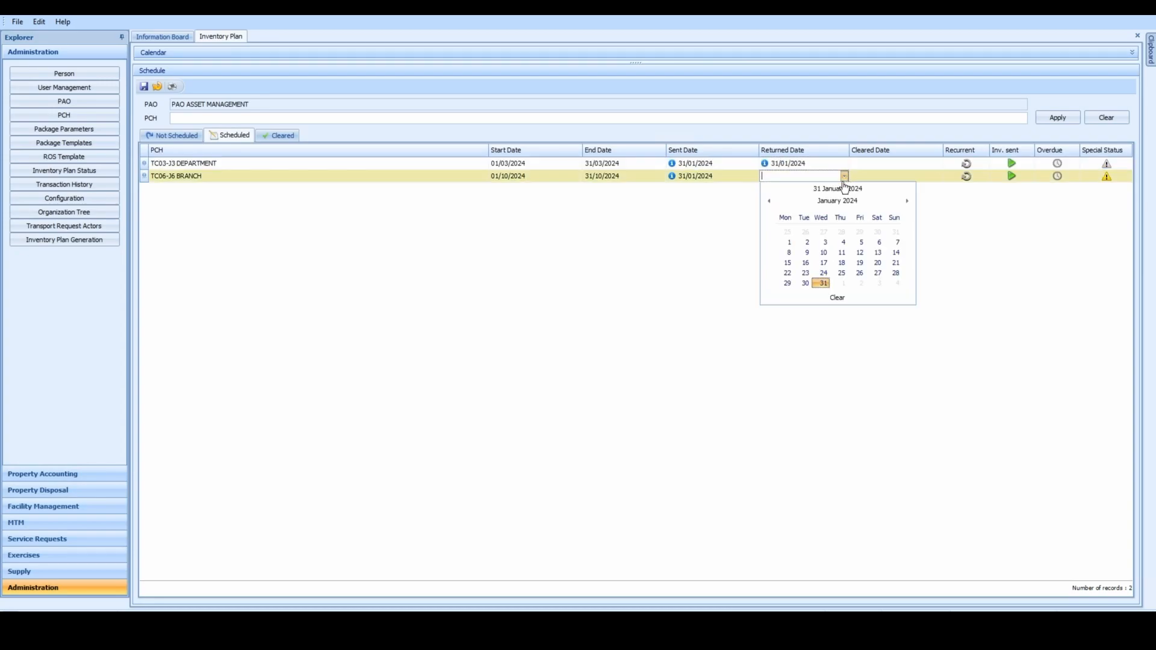
pyautogui.click(822, 283)
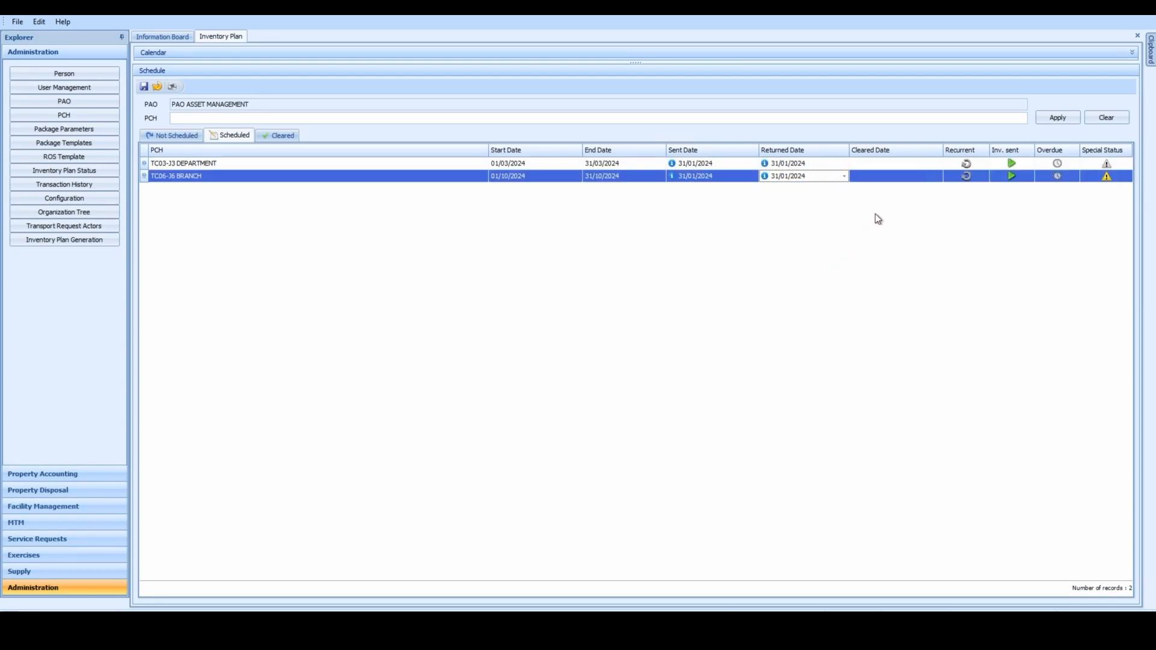
# - Set the cleared date of both TC03-J3 DEPARTMENT and TC06-J6 BRANCH to 31/01/2024
pyautogui.click(937, 164)
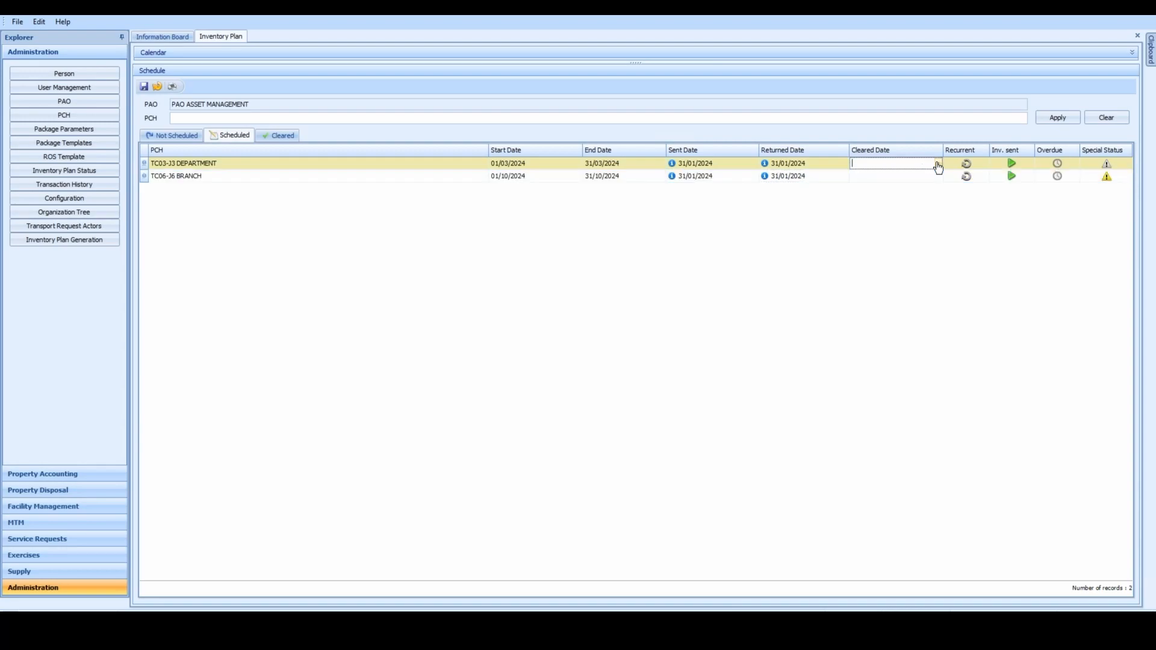
pyautogui.click(937, 164)
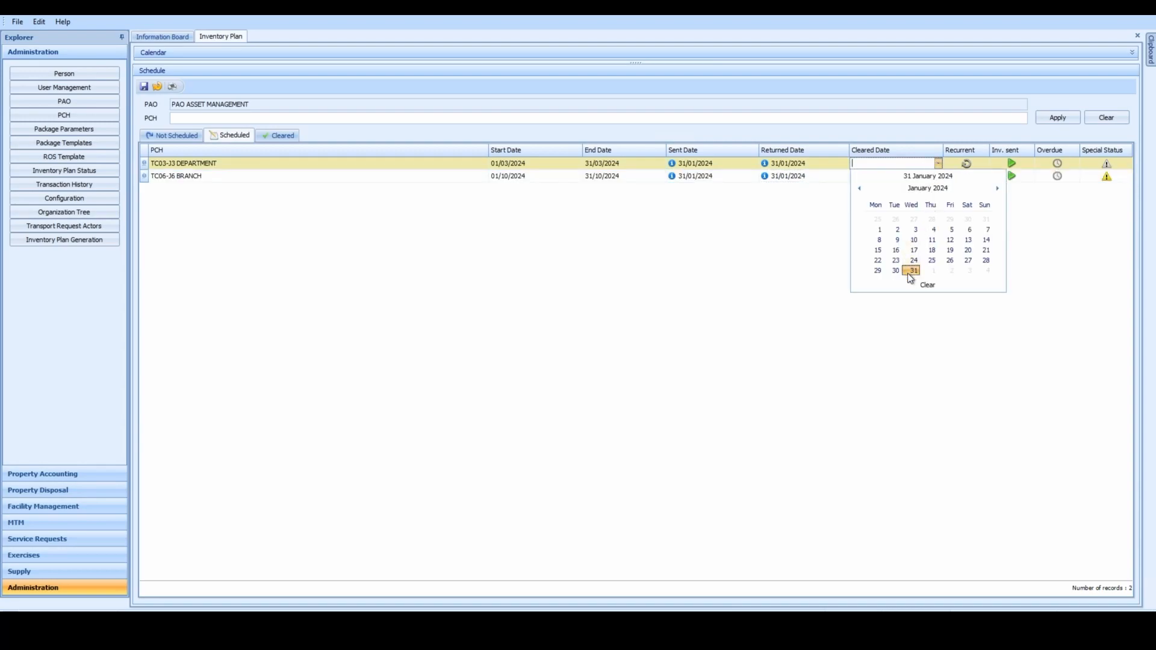
pyautogui.click(911, 270)
pyautogui.click(938, 163)
pyautogui.click(912, 270)
pyautogui.click(939, 180)
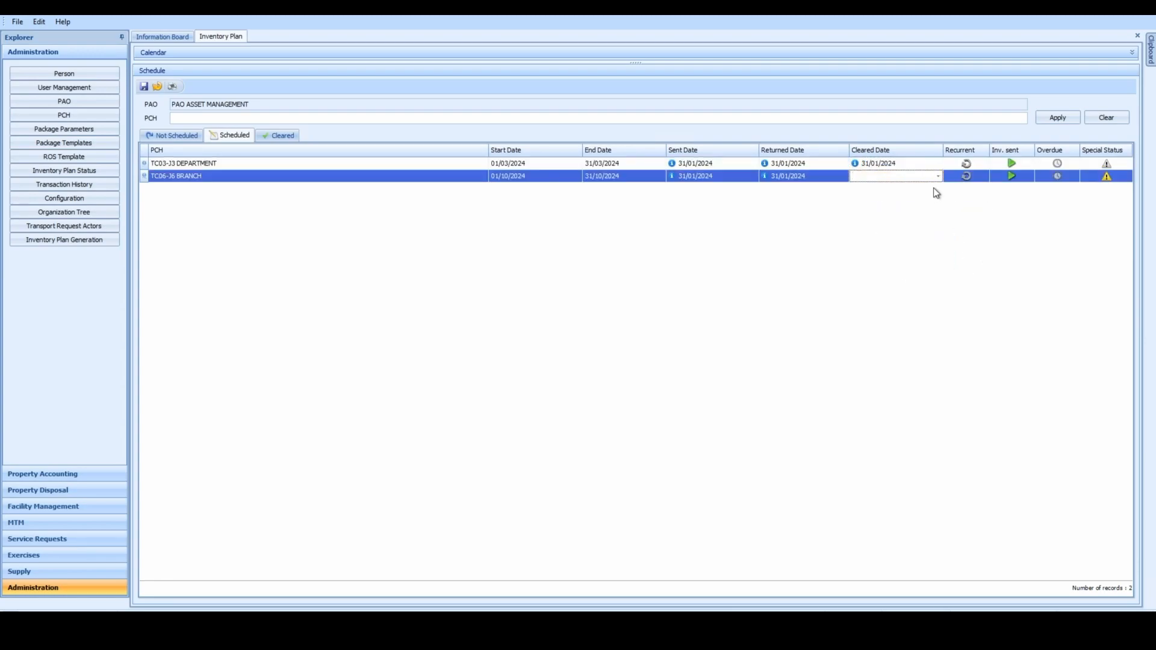
pyautogui.click(938, 176)
pyautogui.click(909, 284)
# - Mark the TC03-J3 DEPARTMENT and TC06-J6 BRANCH inventories as recurrent and save the schedule
pyautogui.click(966, 165)
pyautogui.click(965, 176)
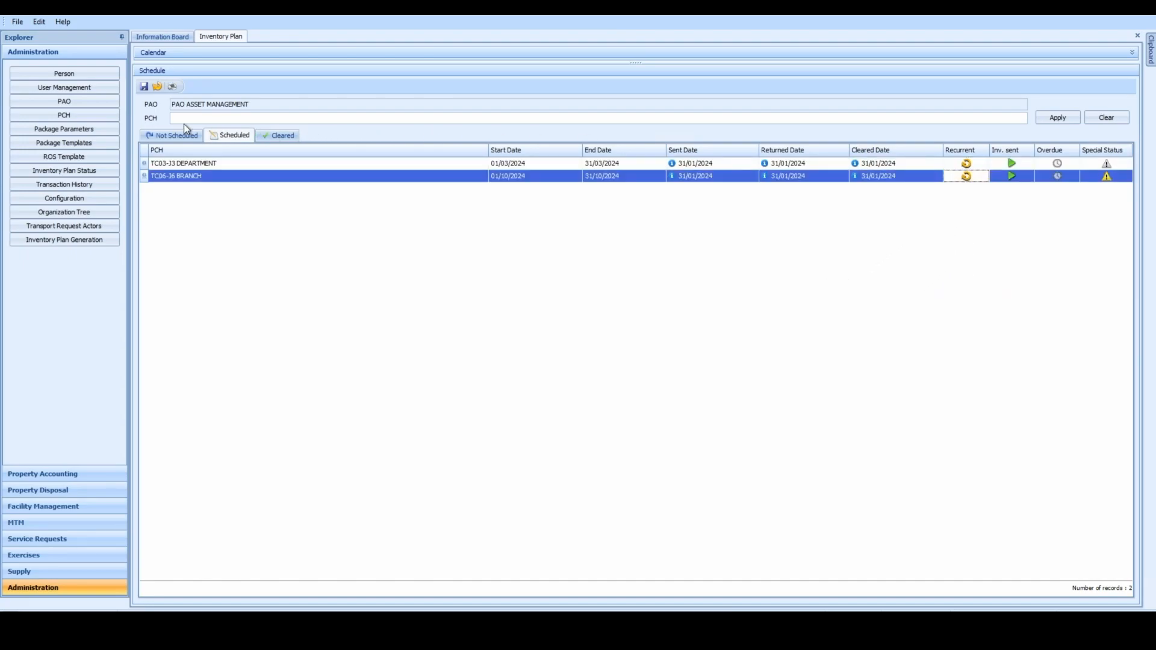
pyautogui.click(144, 87)
# - Refresh the Information Board to check inventories progress, and review the Inventory Plan's Not Scheduled, Scheduled and Cleared lists
pyautogui.click(174, 39)
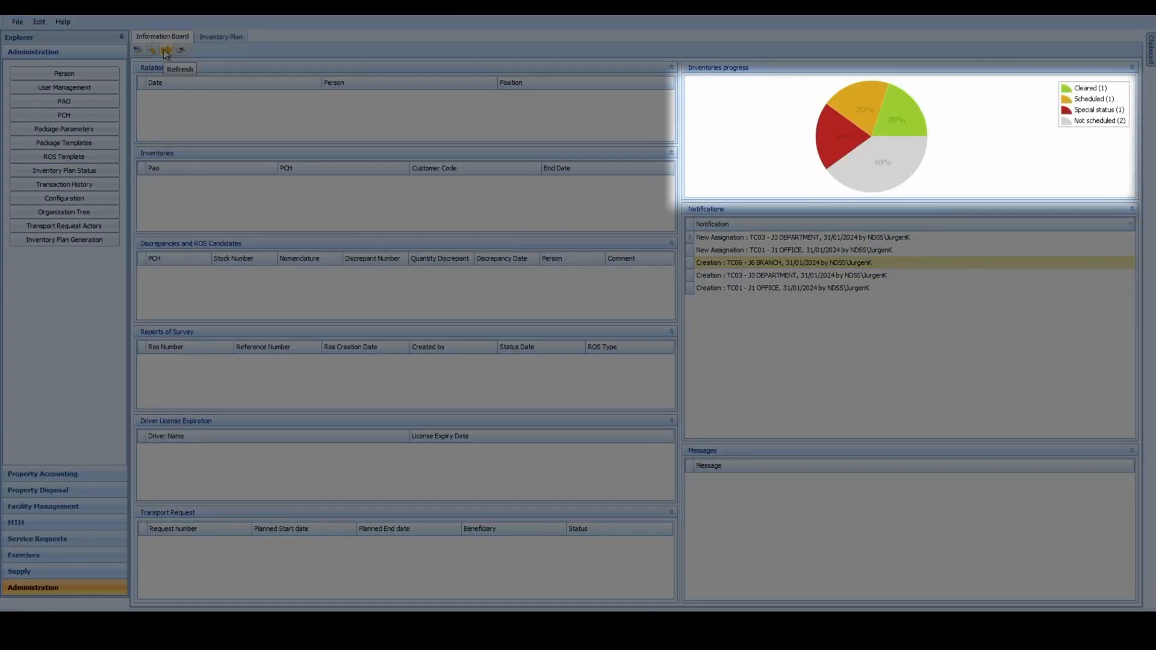
pyautogui.click(165, 51)
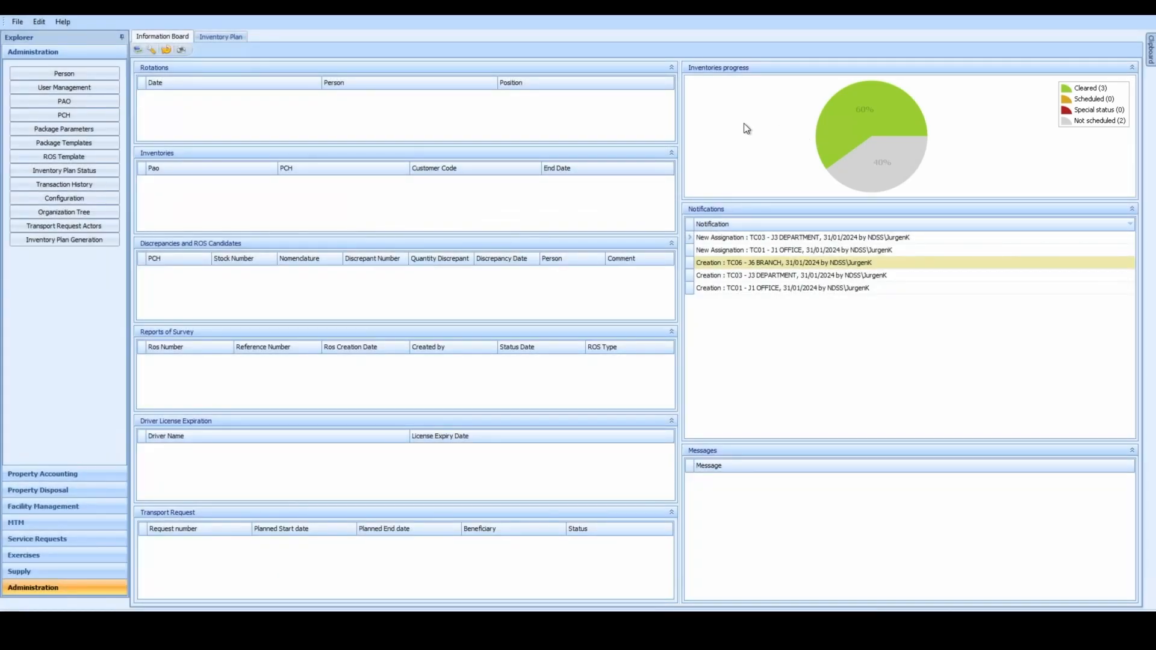
pyautogui.click(217, 37)
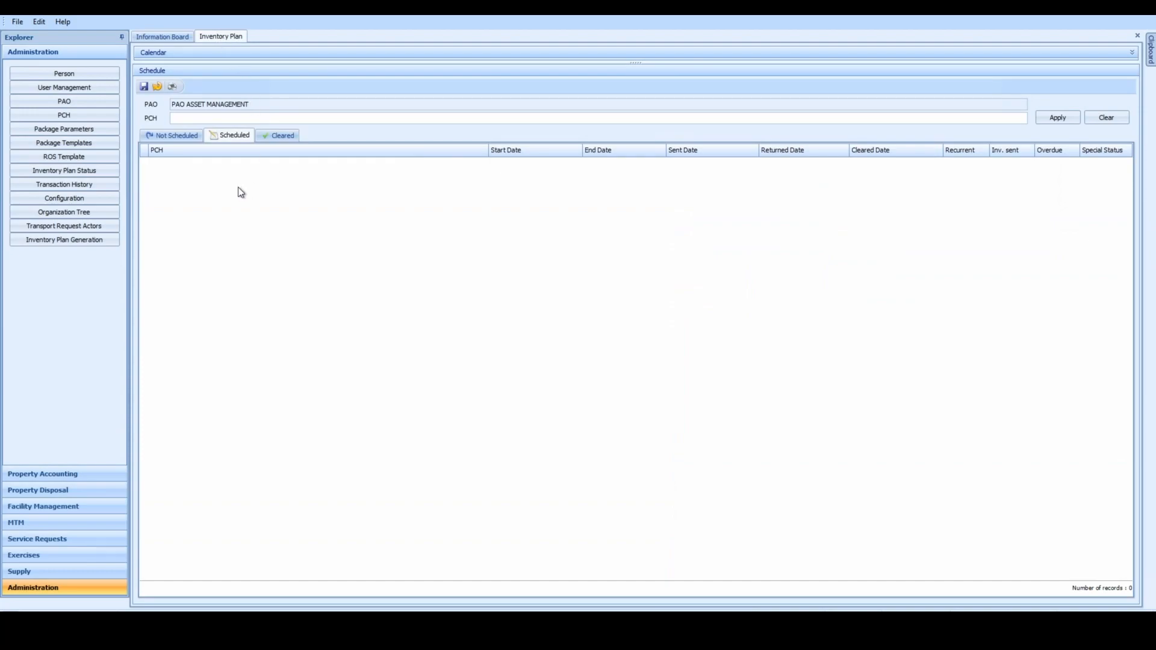
pyautogui.click(192, 137)
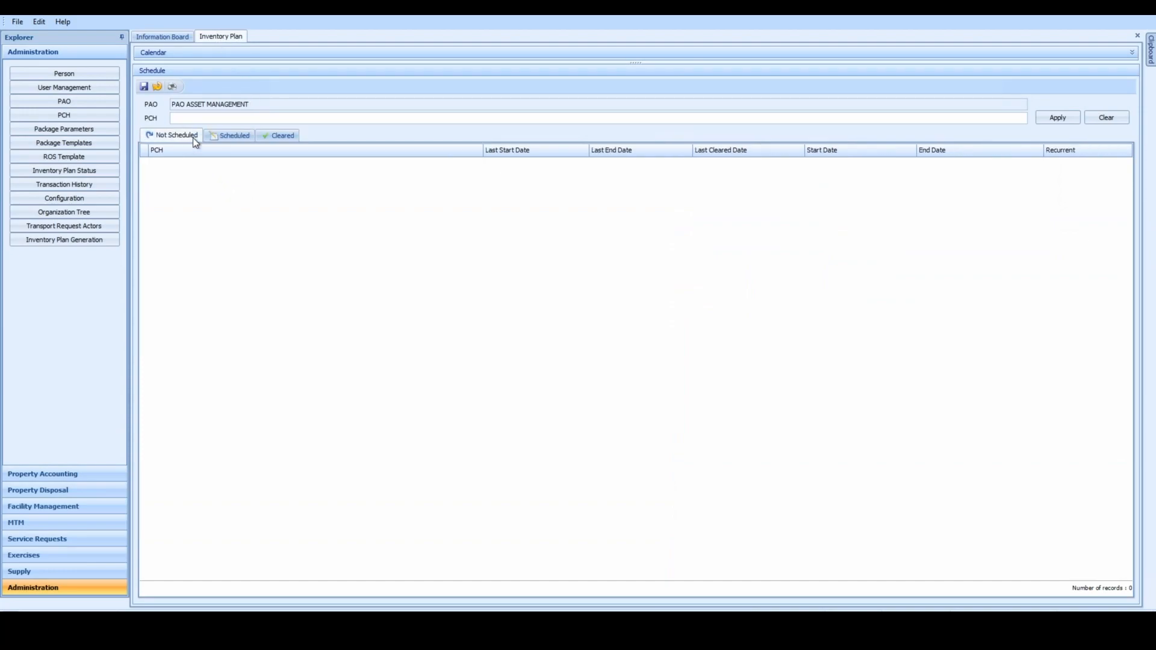
pyautogui.click(217, 136)
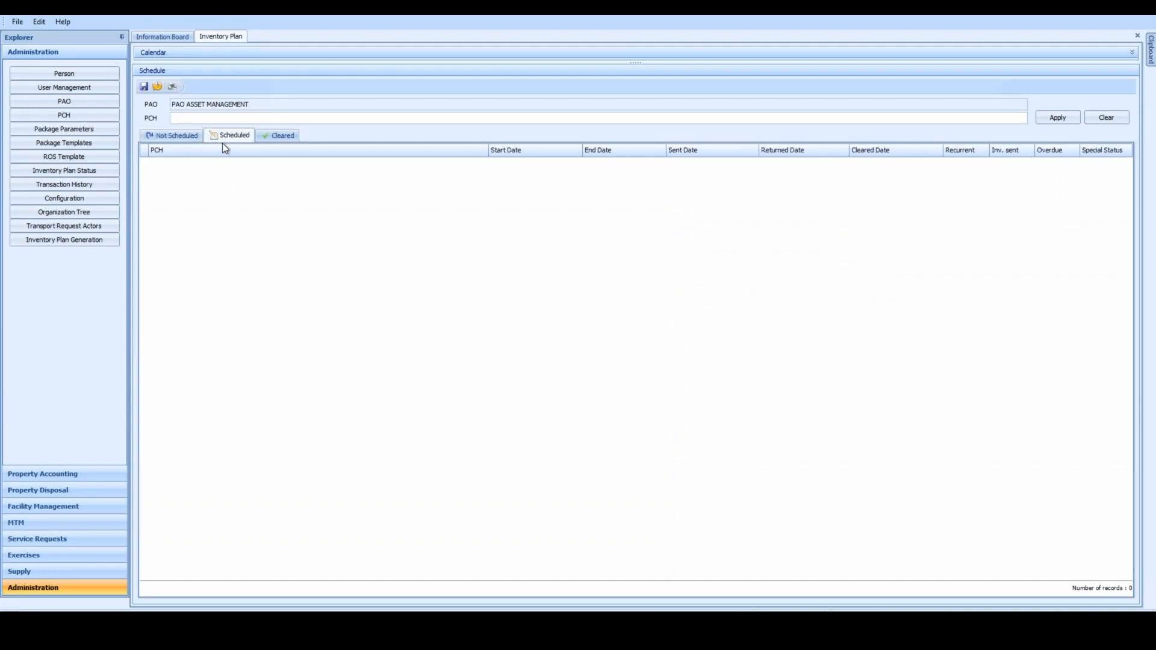
pyautogui.click(266, 133)
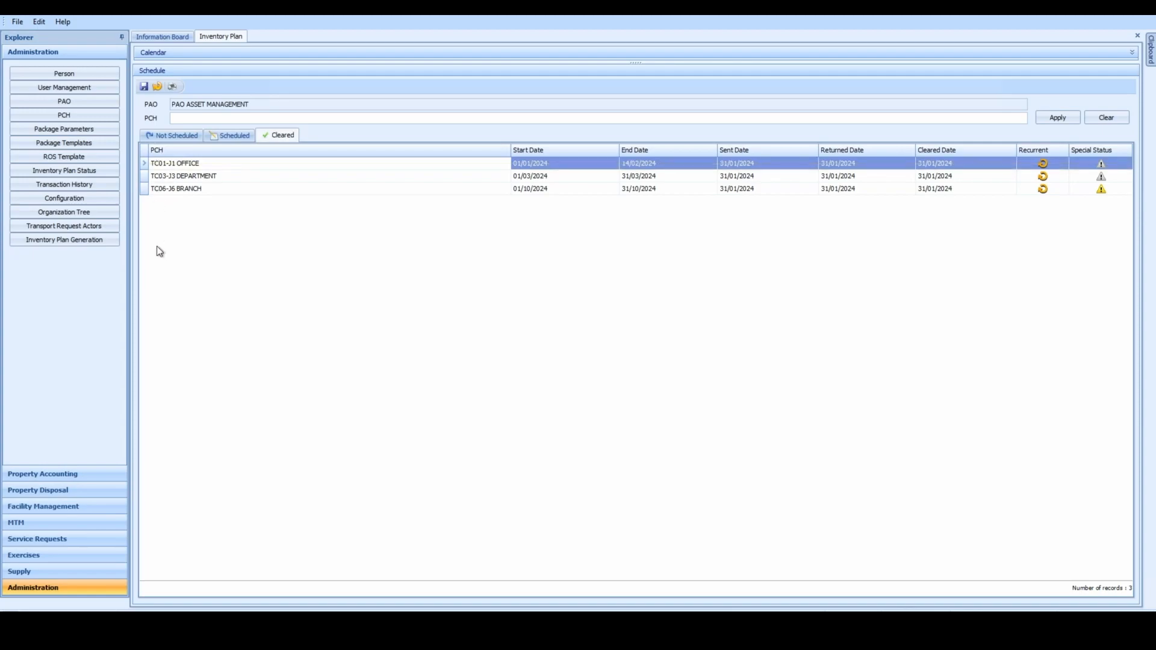
pyautogui.click(237, 278)
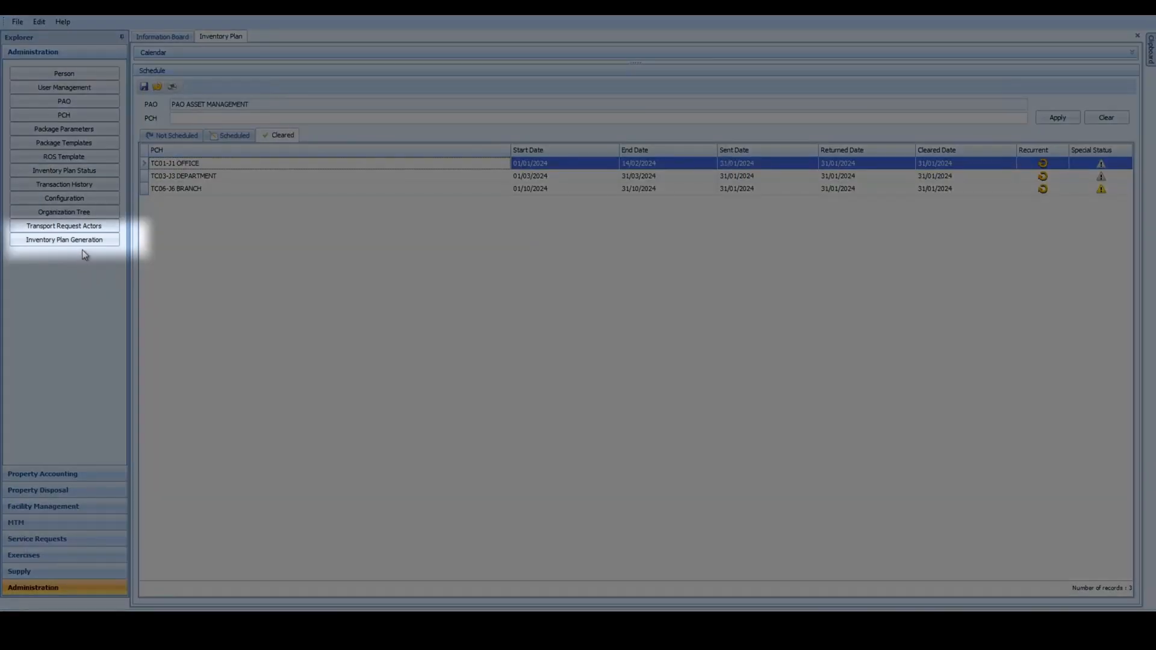
# - Generate the recurrent Inventory Plan for the current year
pyautogui.click(82, 240)
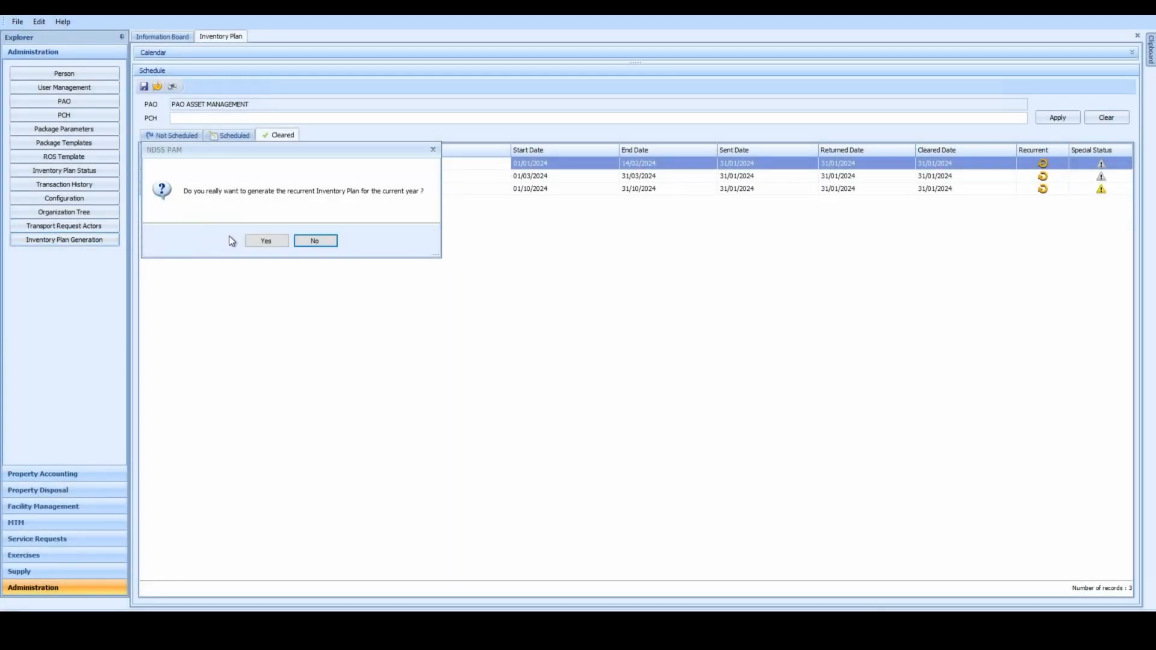
pyautogui.click(261, 239)
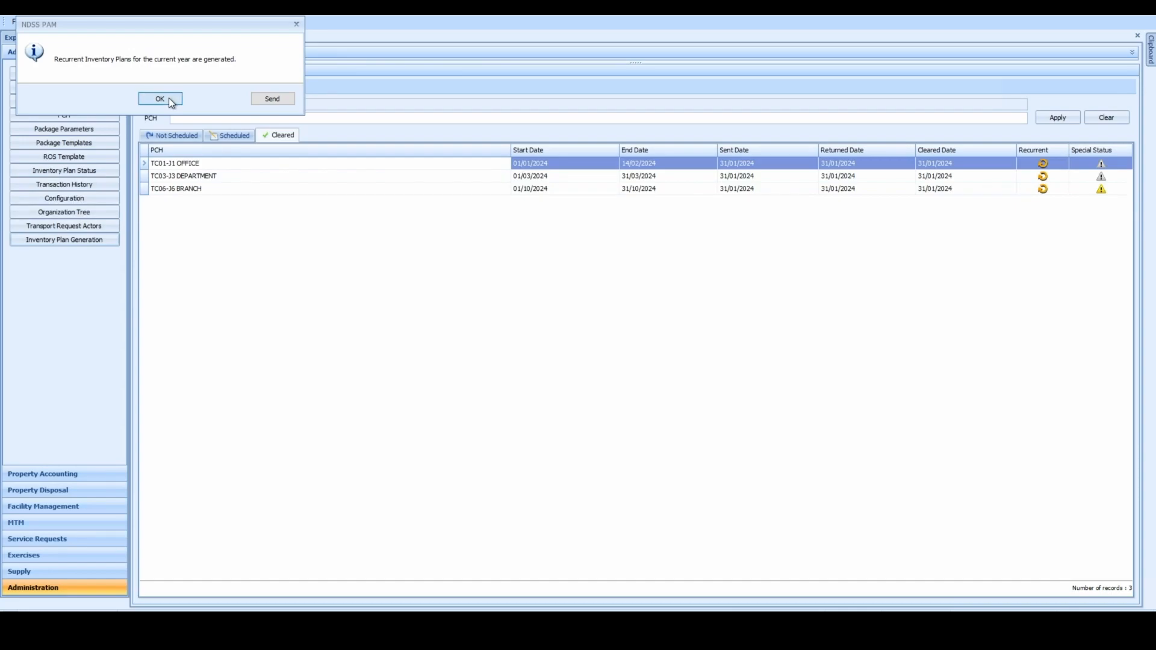
pyautogui.click(159, 99)
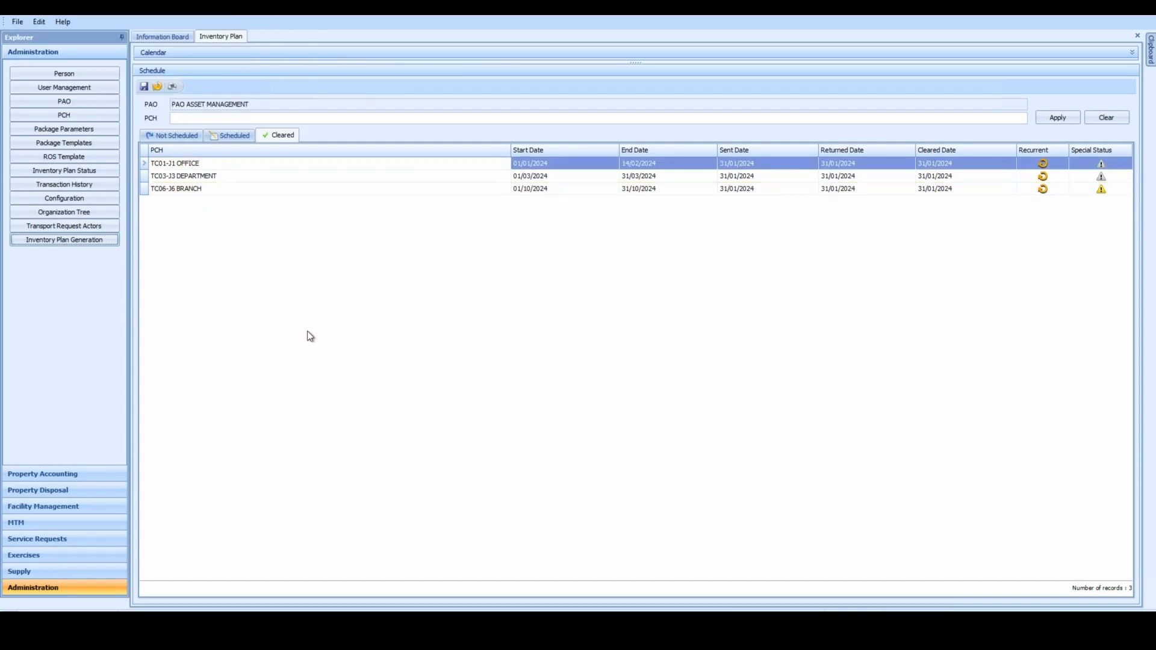